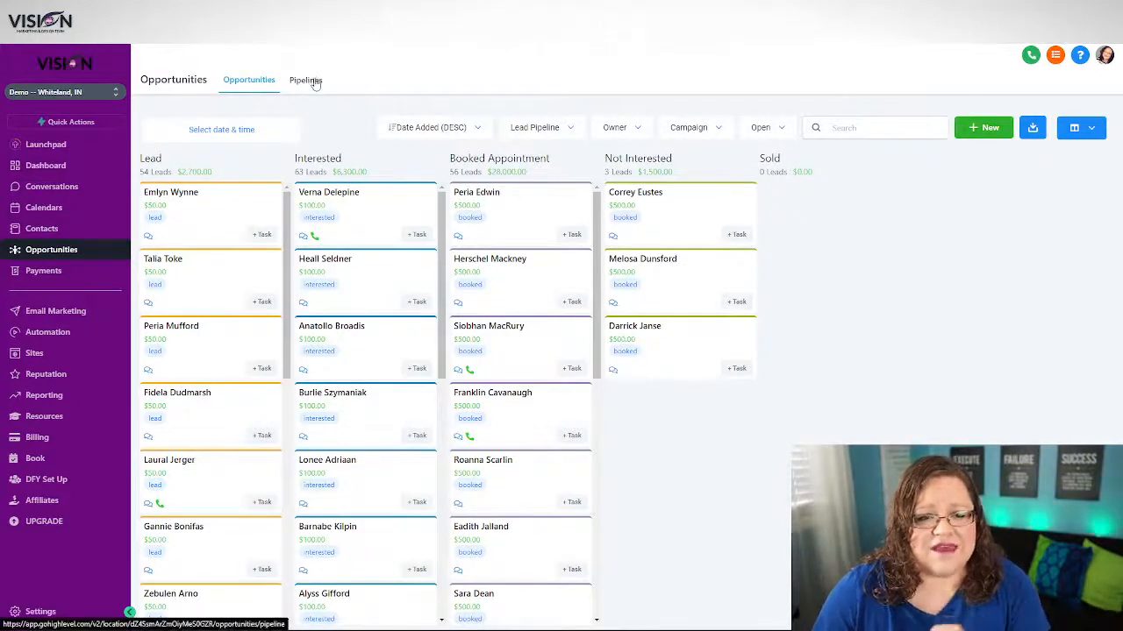
Switch to the Training Account sub-account, open its opportunity pipelines list, and dismiss the phone configuration warning.
{"action": "left_click", "coordinate": [84, 93]}
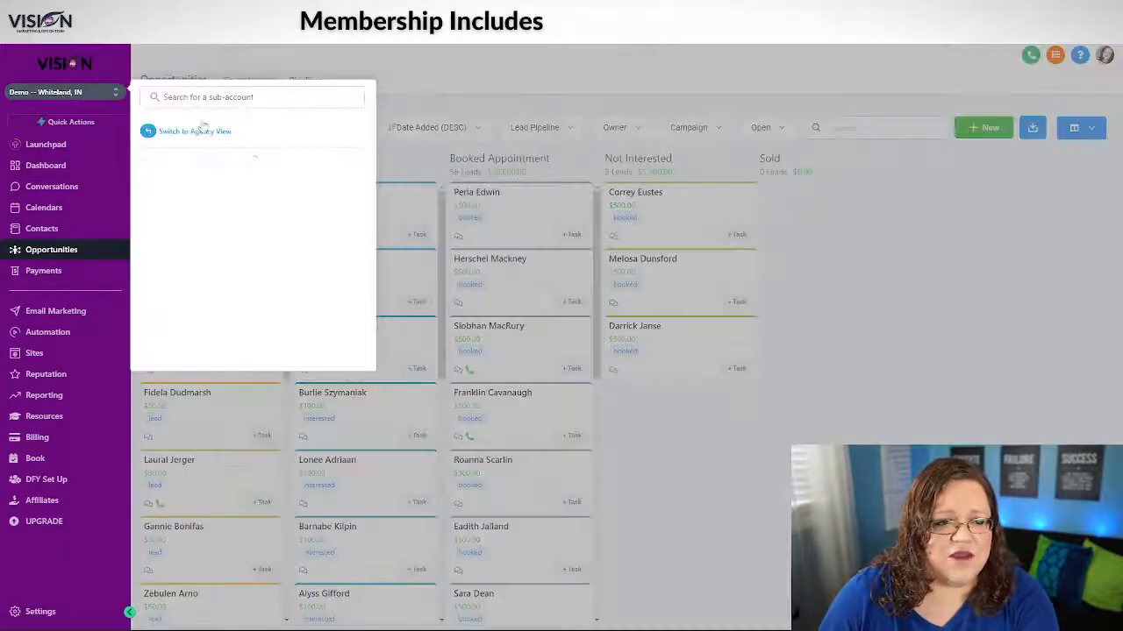
{"action": "left_click", "coordinate": [204, 182]}
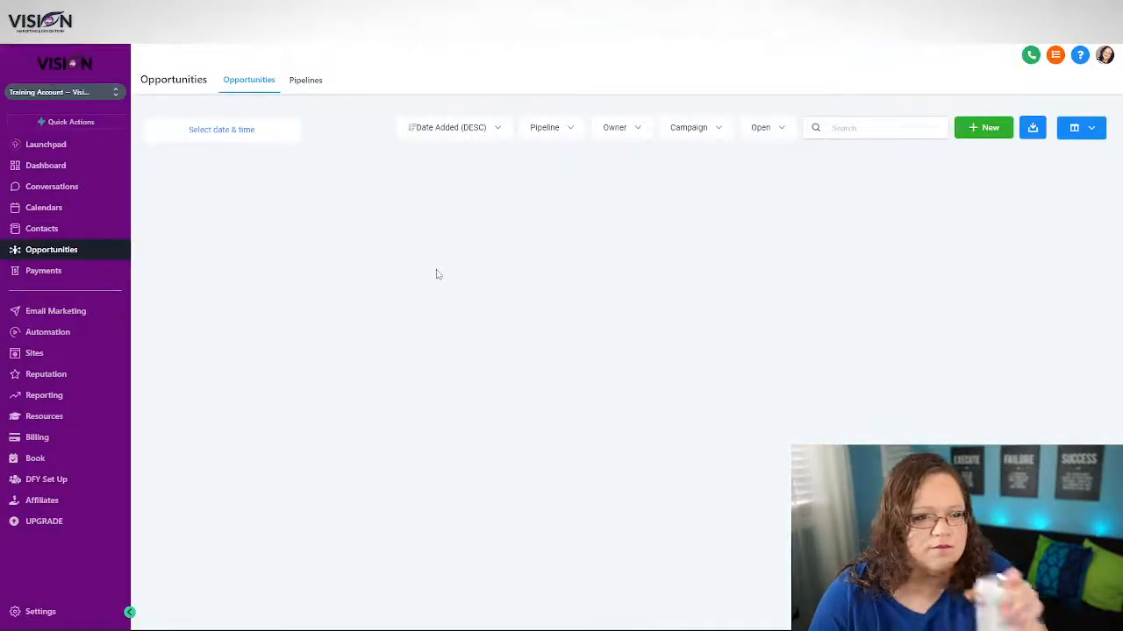
{"action": "left_click", "coordinate": [309, 80]}
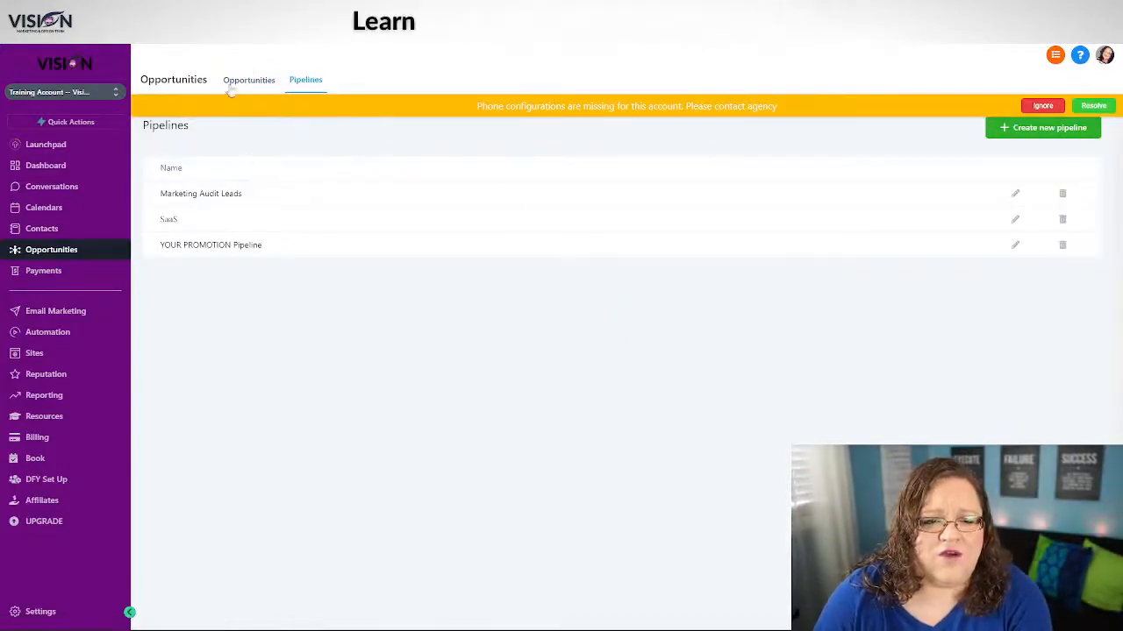
{"action": "left_click", "coordinate": [1047, 106]}
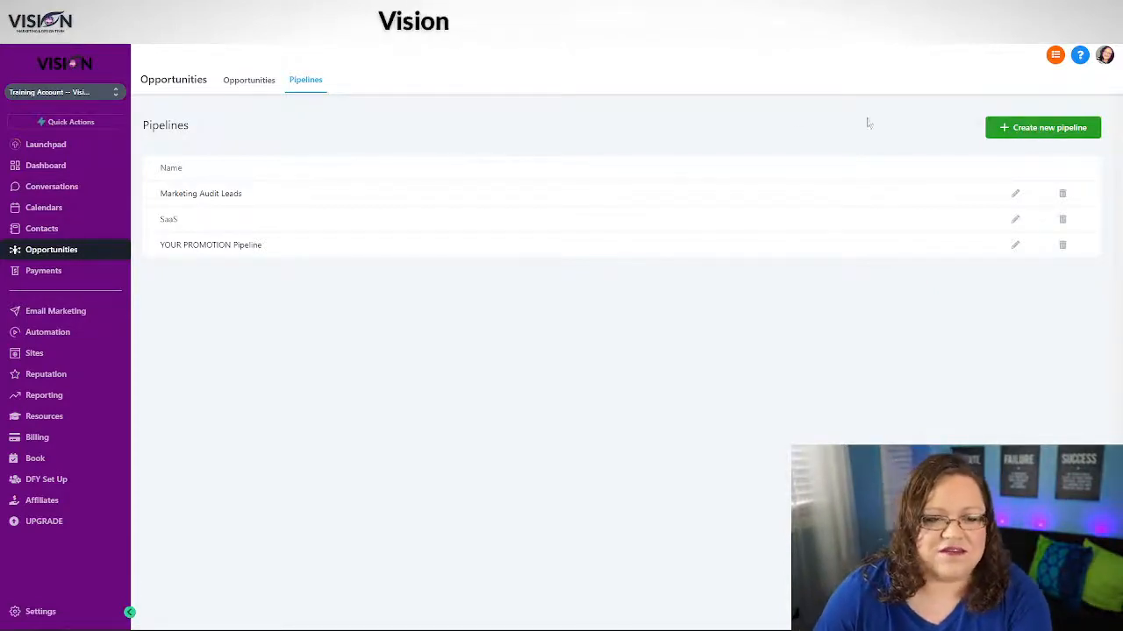
Start a new opportunity pipeline and name it "Lead Gen Funnel".
{"action": "left_click", "coordinate": [1048, 128]}
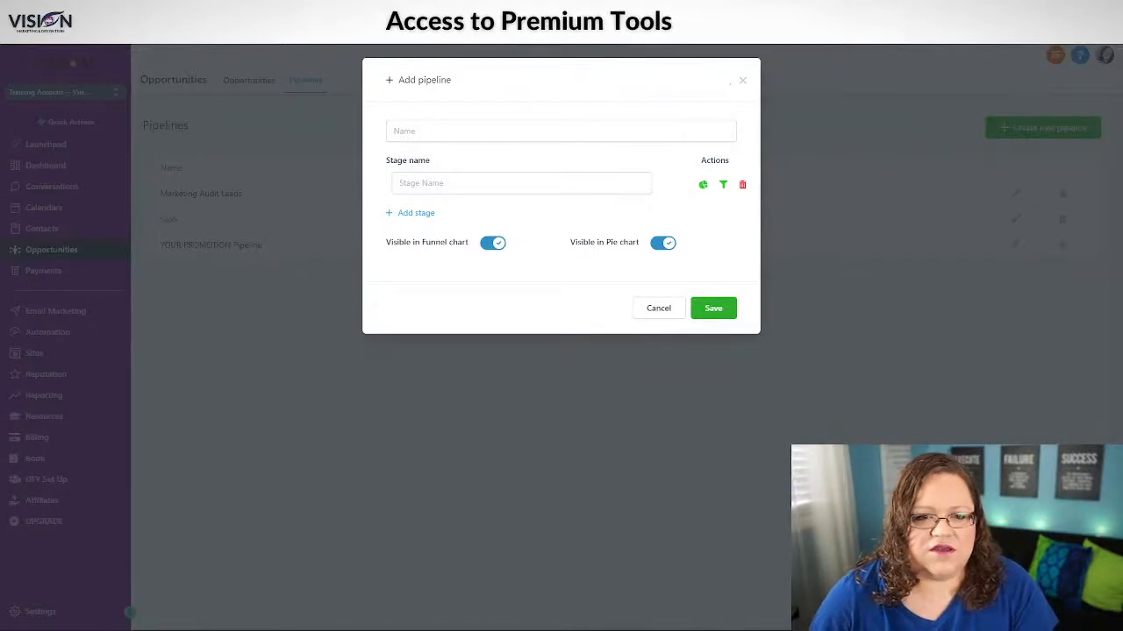
{"action": "left_click", "coordinate": [412, 127]}
{"action": "type", "text": "Lead Ge"}
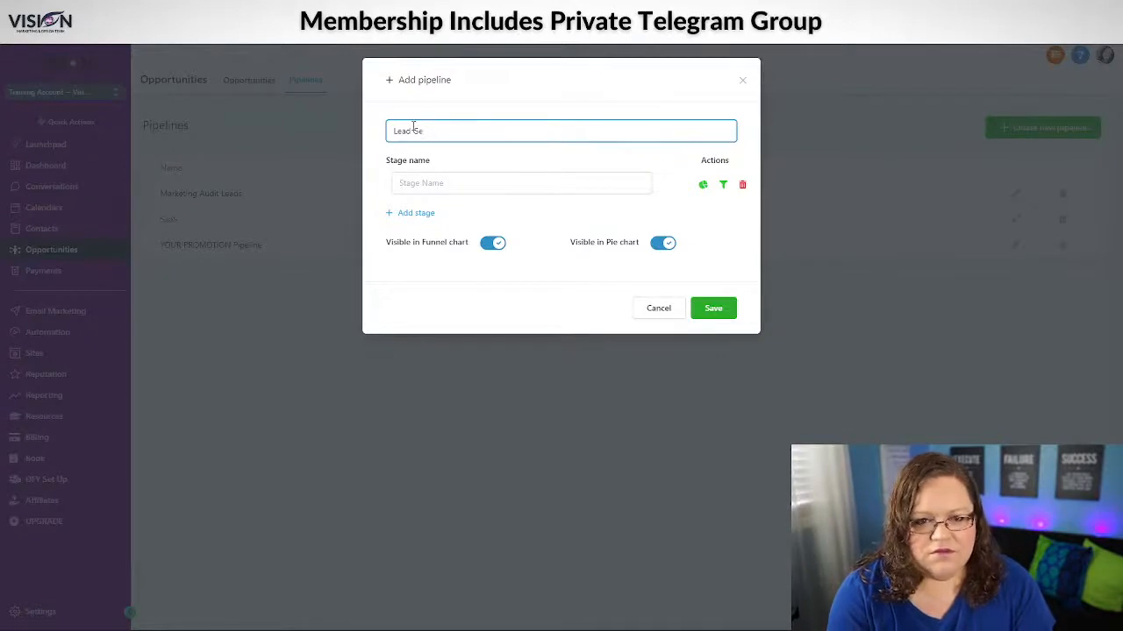
{"action": "type", "text": "nn"}
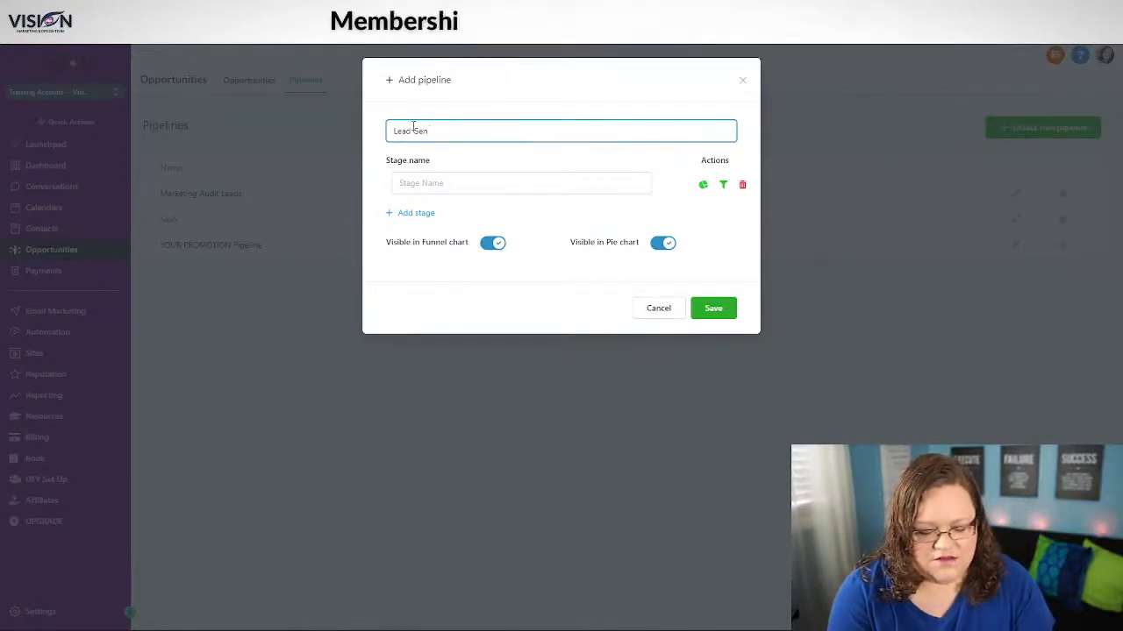
{"action": "type", "text": "F"}
{"action": "key", "text": "BackSpace"}
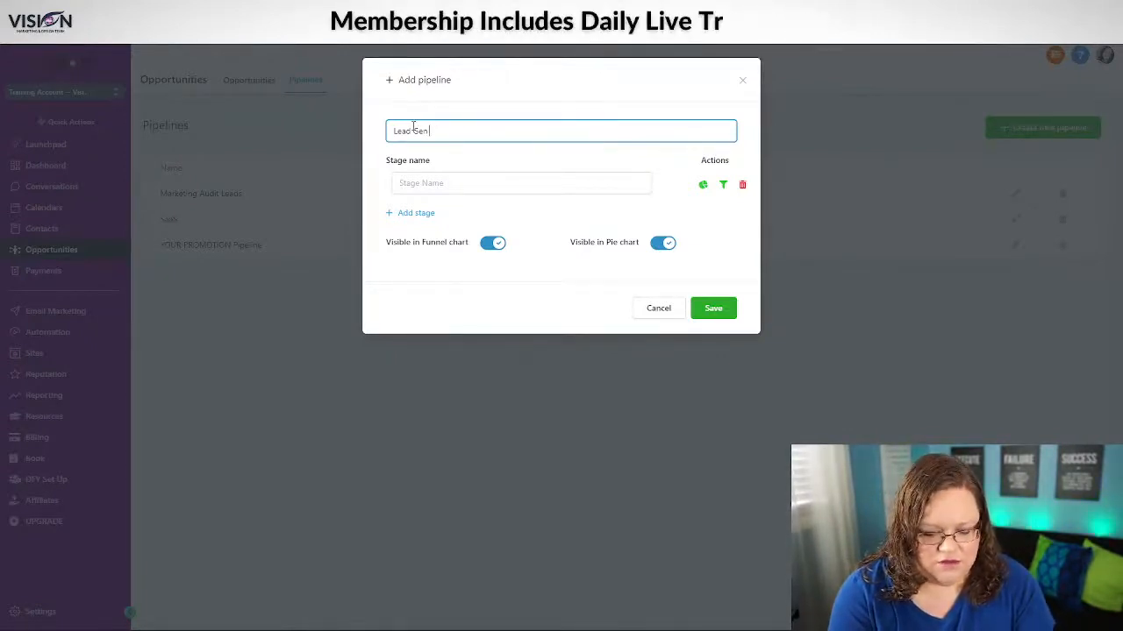
{"action": "type", "text": "Funnel"}
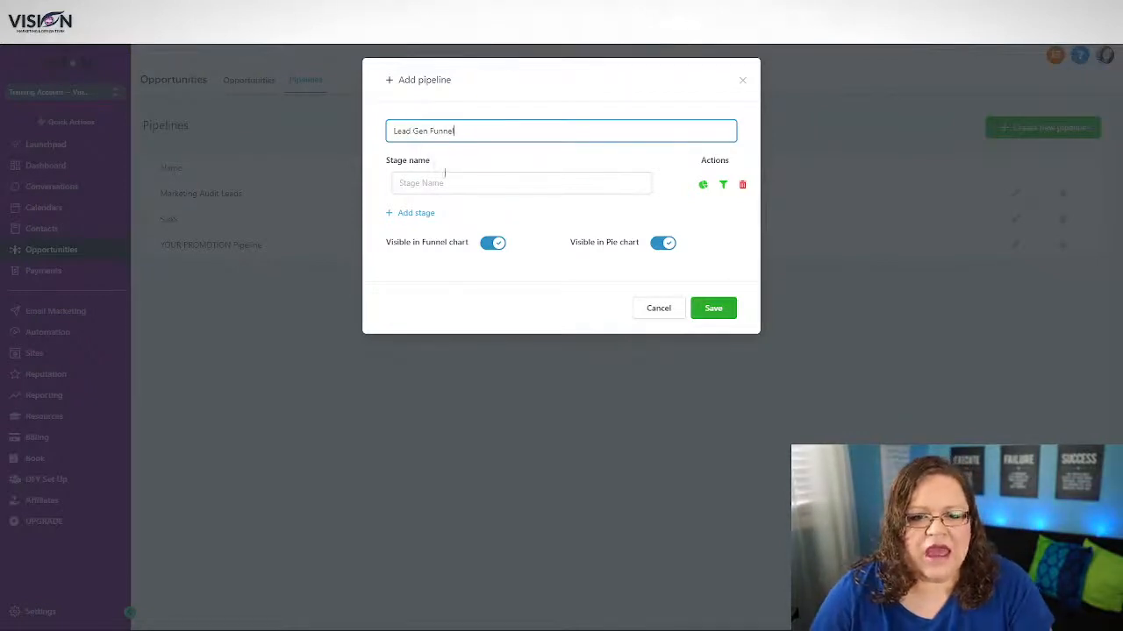
Name the pipeline's first stage "Optin" and add a second stage named "Took Action".
{"action": "left_click", "coordinate": [445, 184]}
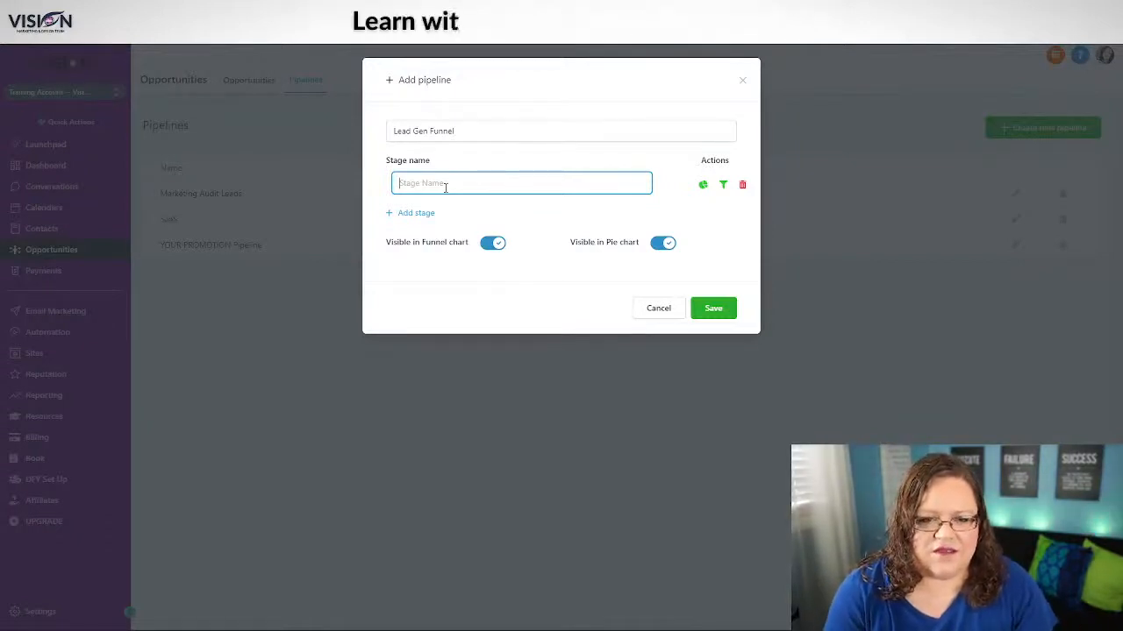
{"action": "type", "text": "Optin"}
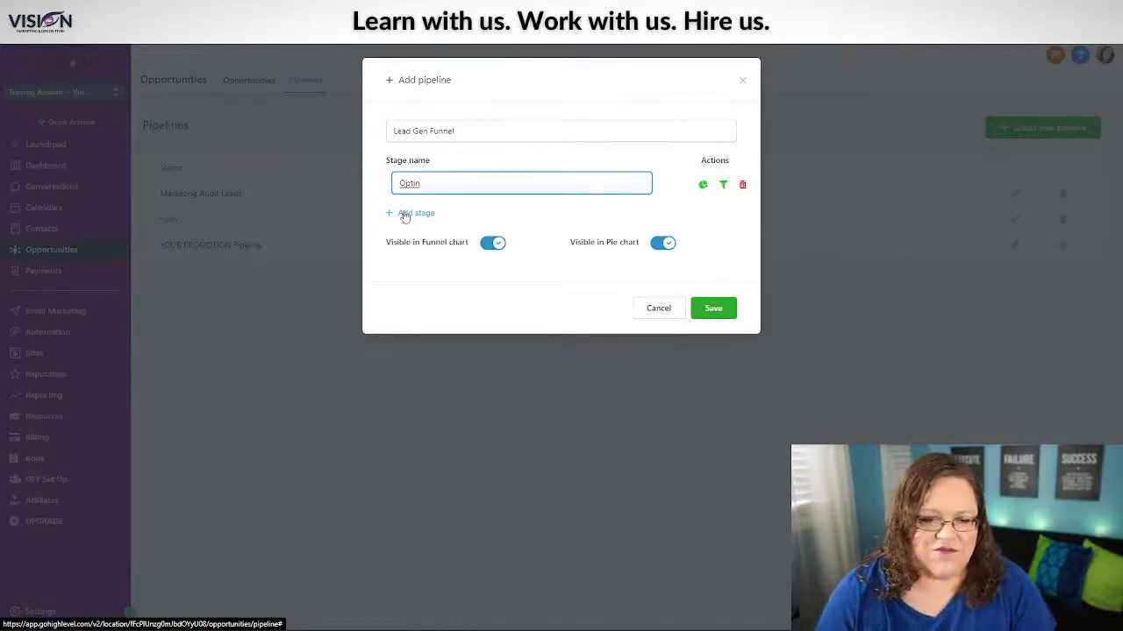
{"action": "left_click", "coordinate": [412, 214]}
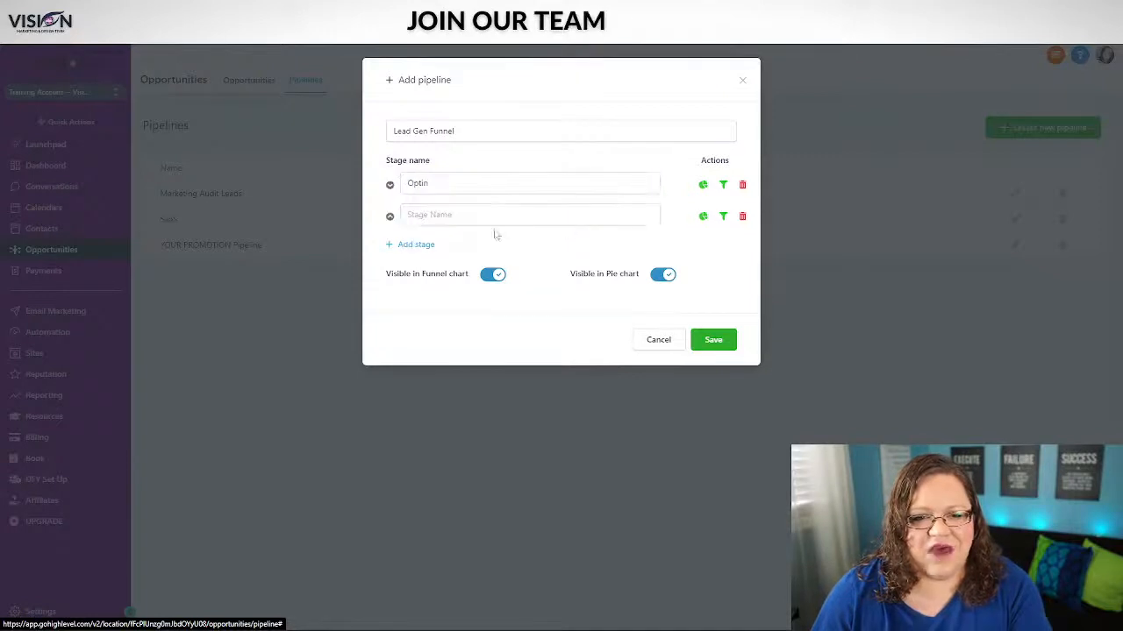
{"action": "left_click", "coordinate": [484, 215]}
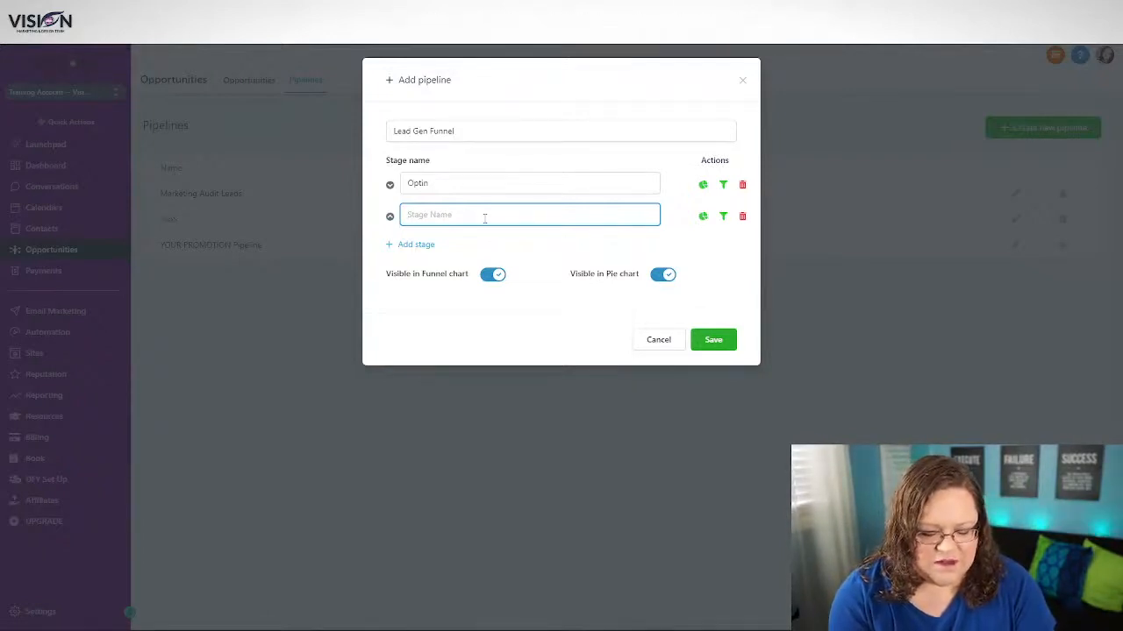
{"action": "type", "text": "Took"}
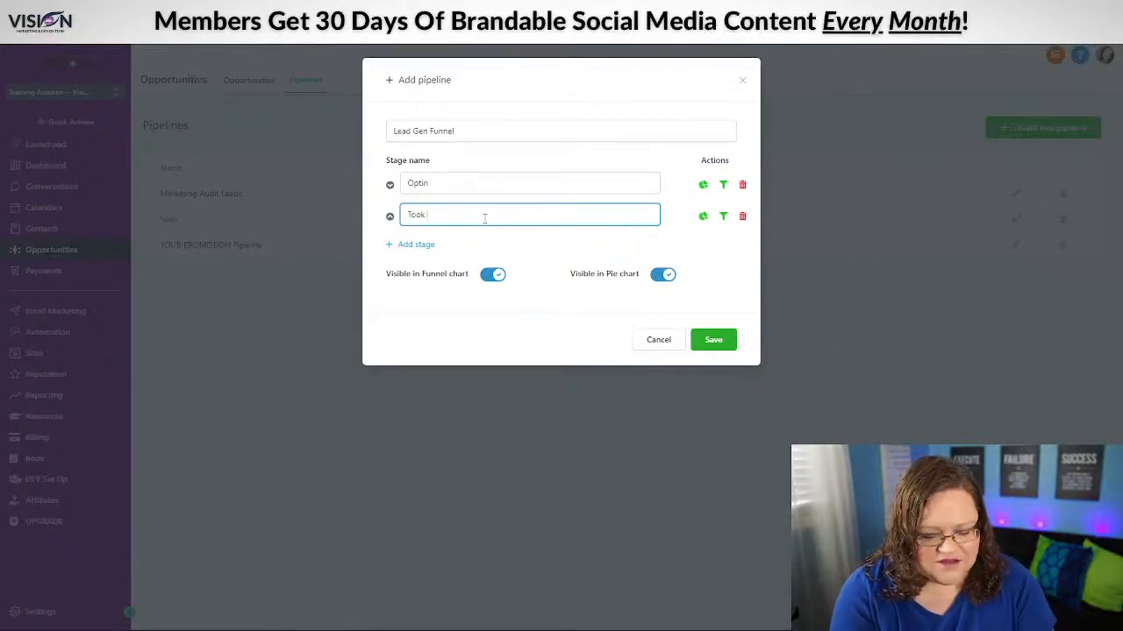
{"action": "type", "text": " Act"}
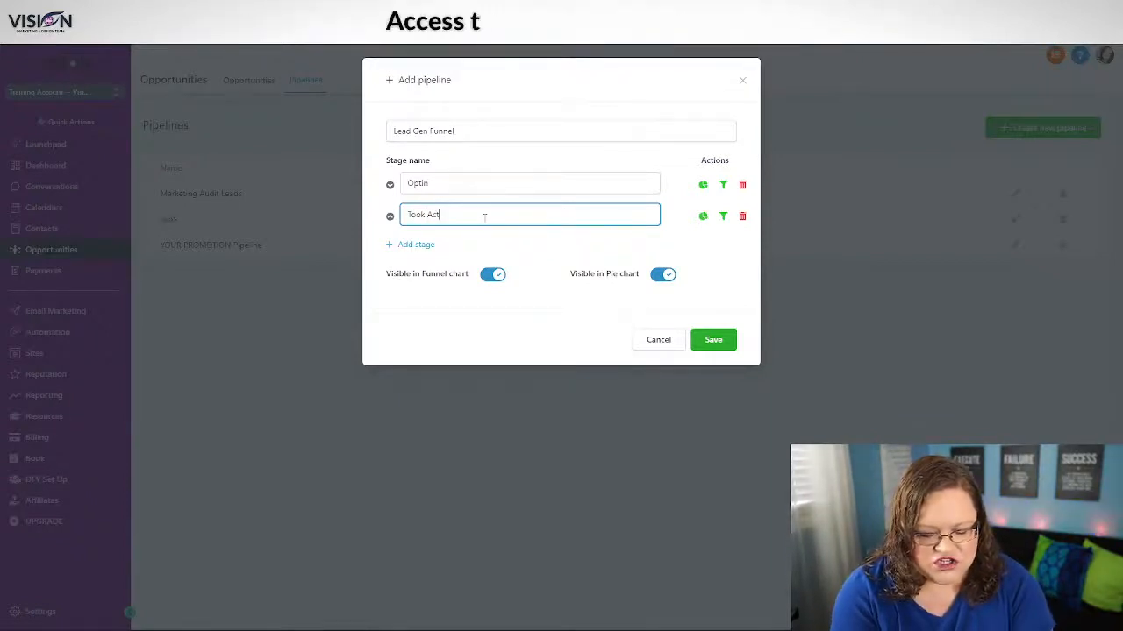
{"action": "type", "text": "ion"}
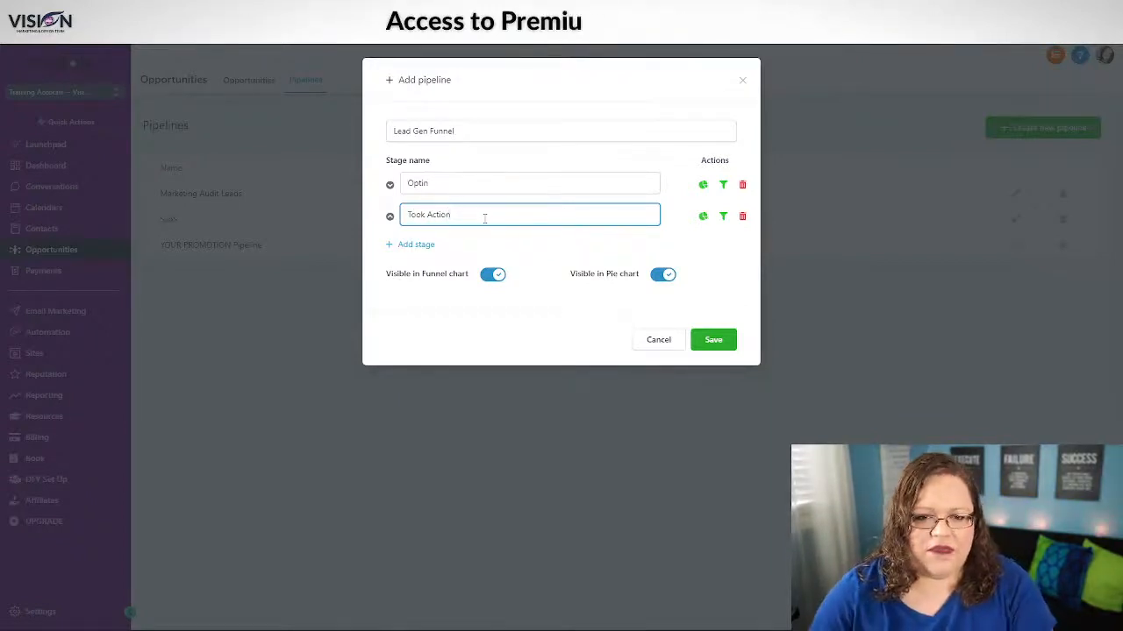
Add a third stage named "Booked Appointment" to the Lead Gen Funnel pipeline.
{"action": "left_click", "coordinate": [416, 244]}
{"action": "left_click", "coordinate": [474, 247]}
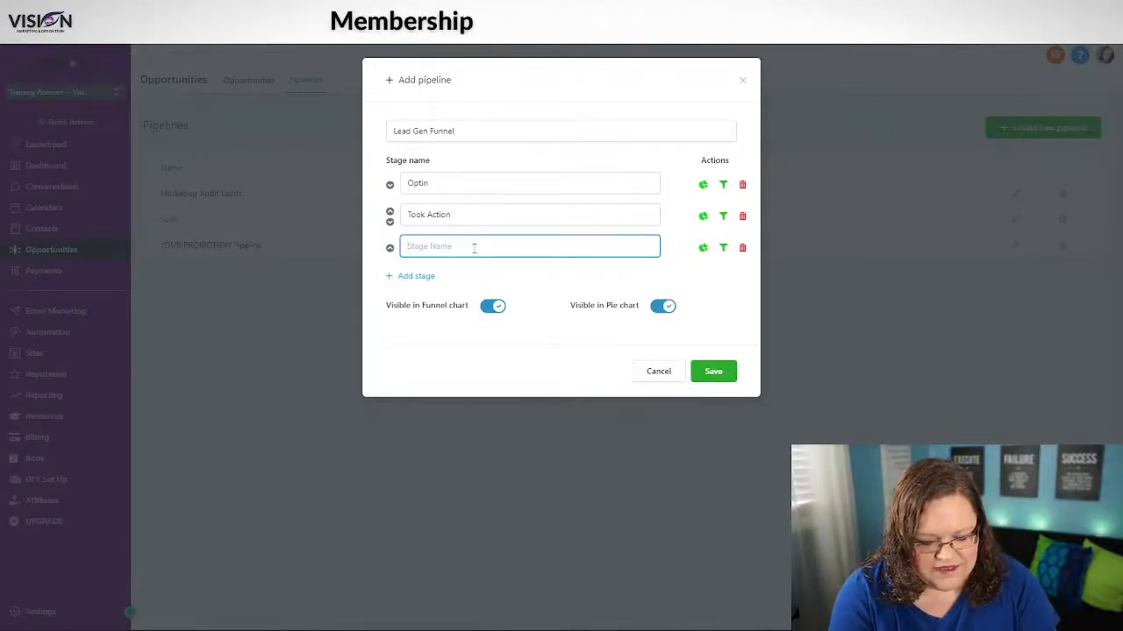
{"action": "type", "text": "Booked a"}
{"action": "key", "text": "BackSpace"}
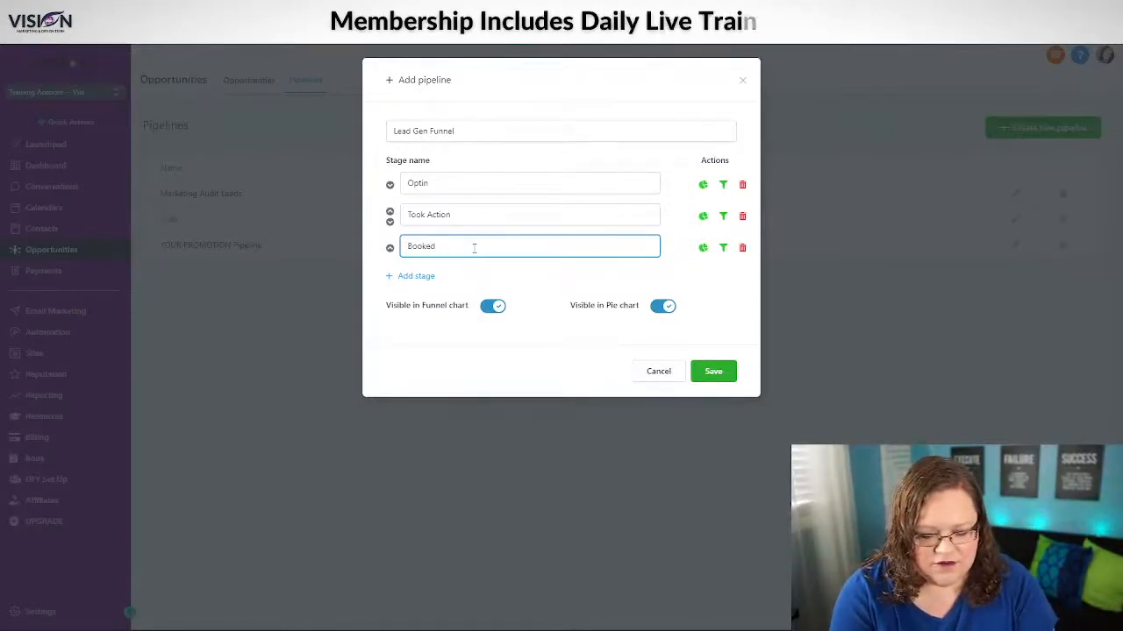
{"action": "type", "text": "Appointment"}
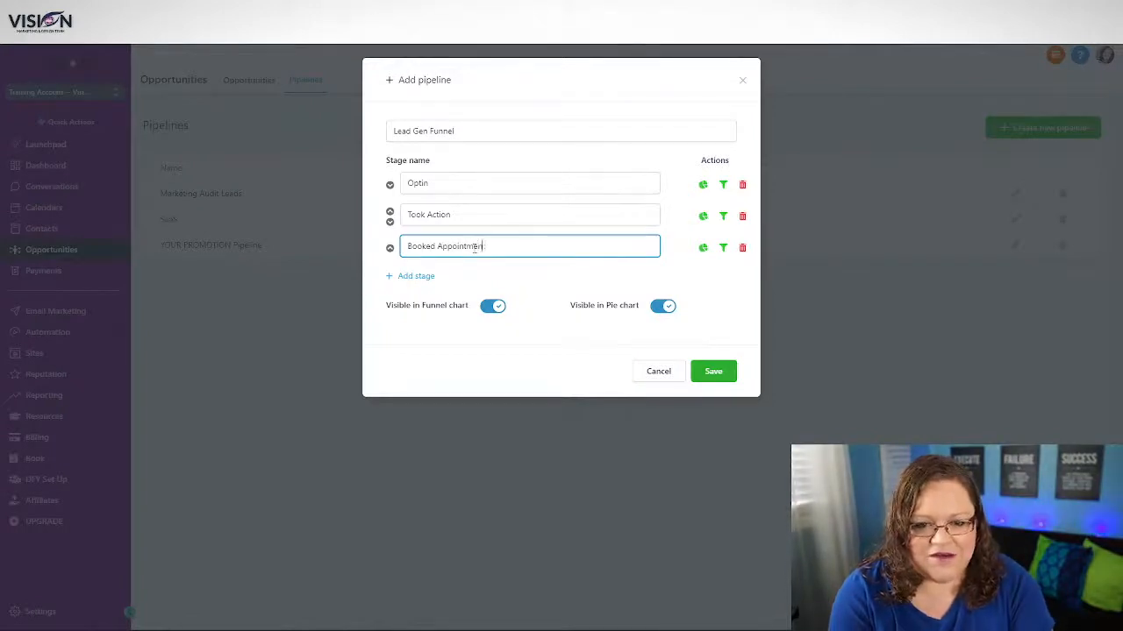
Add a fourth stage named "Showed For Appointment" below the booked appointment stage.
{"action": "left_click", "coordinate": [403, 277]}
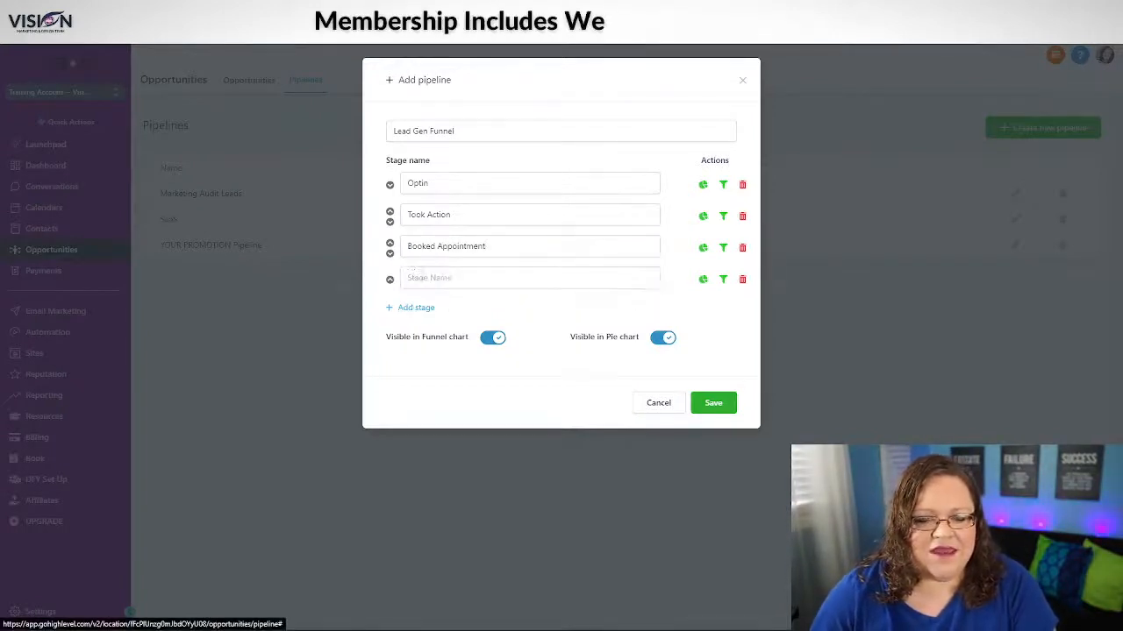
{"action": "left_click", "coordinate": [439, 277]}
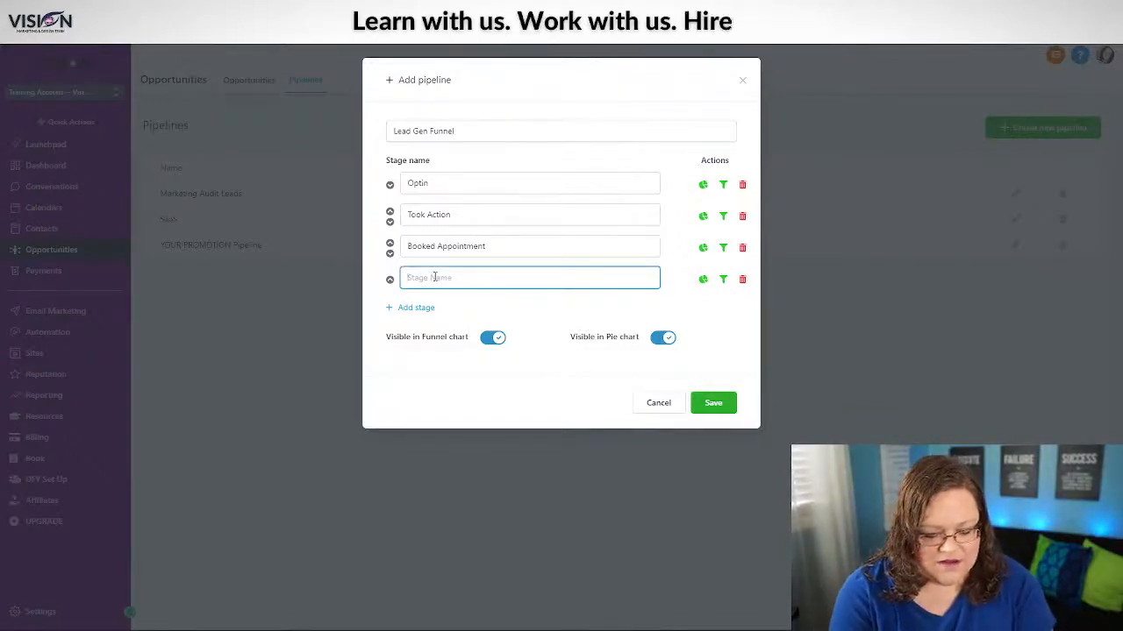
{"action": "type", "text": "Showe"}
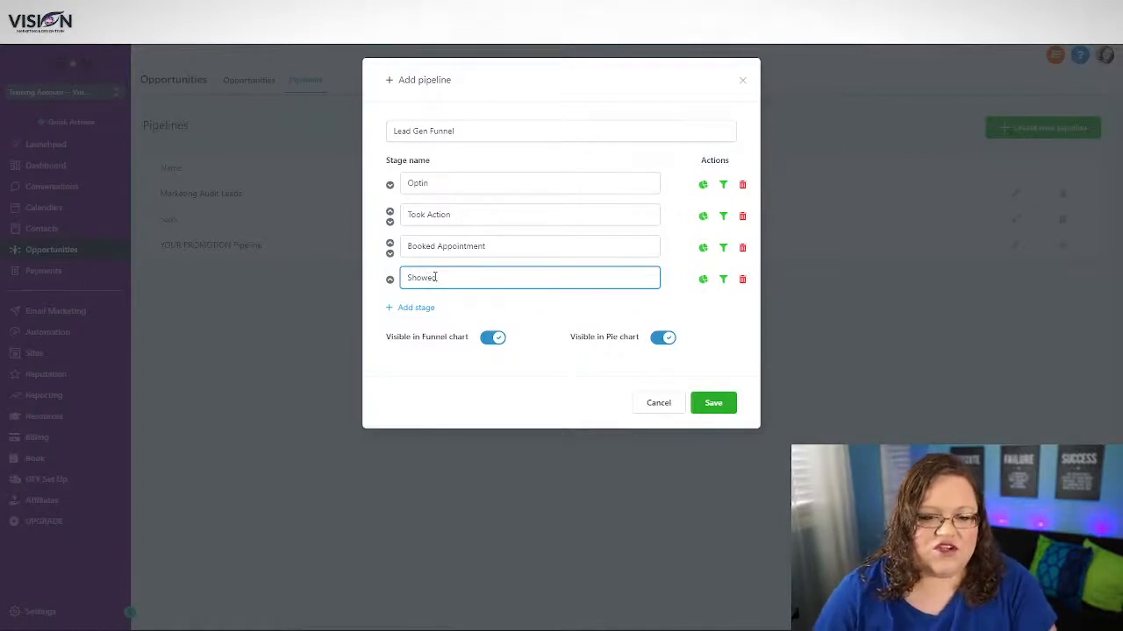
{"action": "type", "text": "d F"}
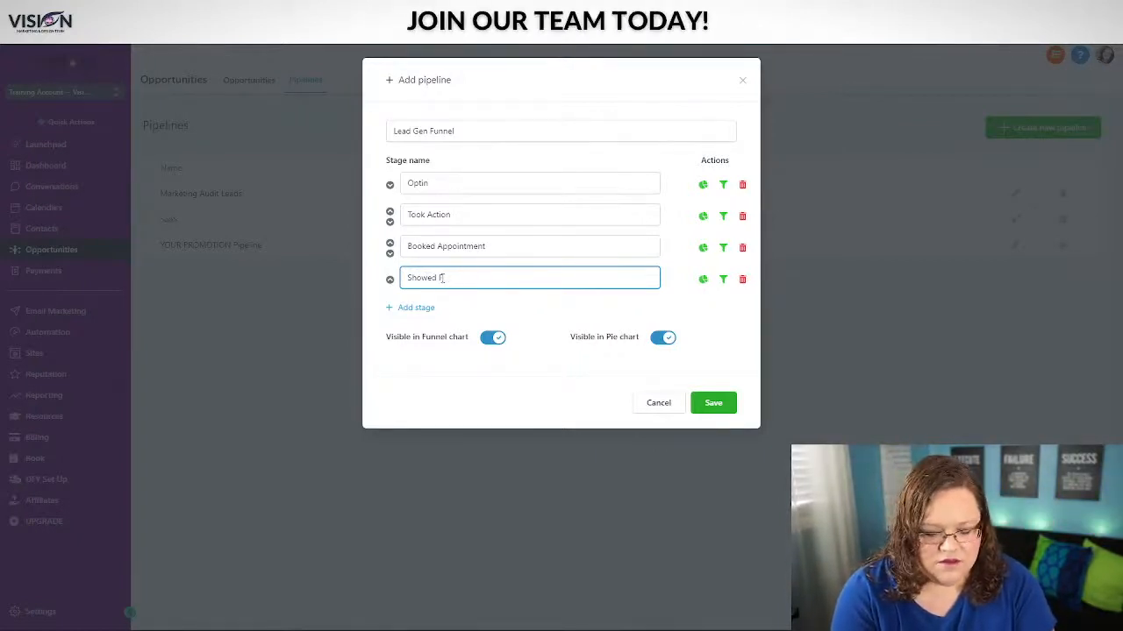
{"action": "type", "text": "or Ther Appt"}
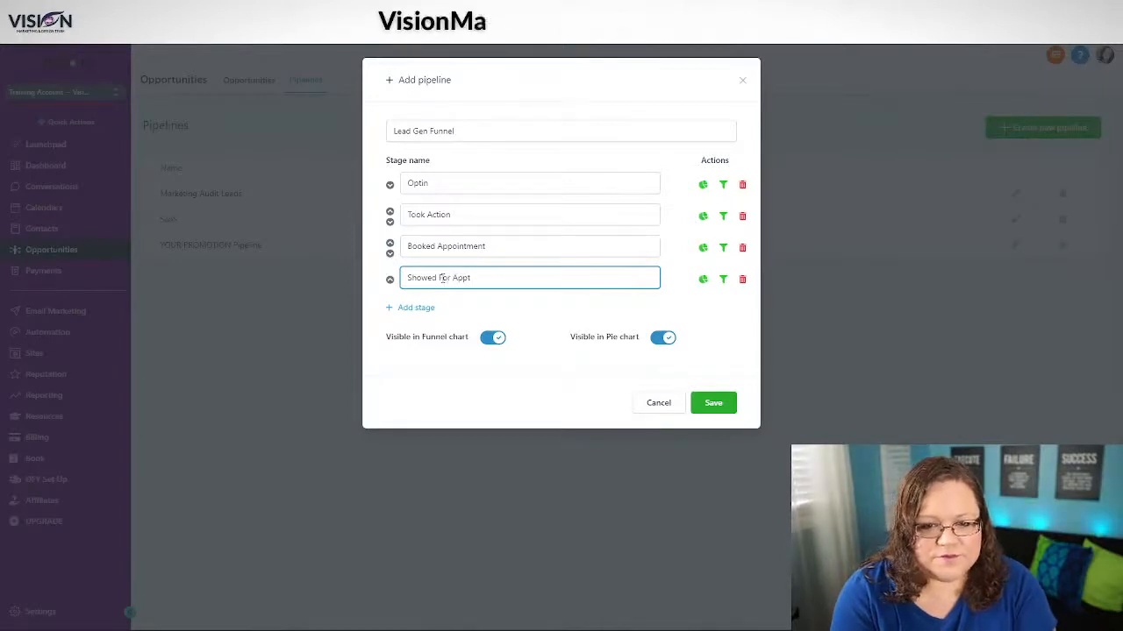
{"action": "type", "text": "ointm"}
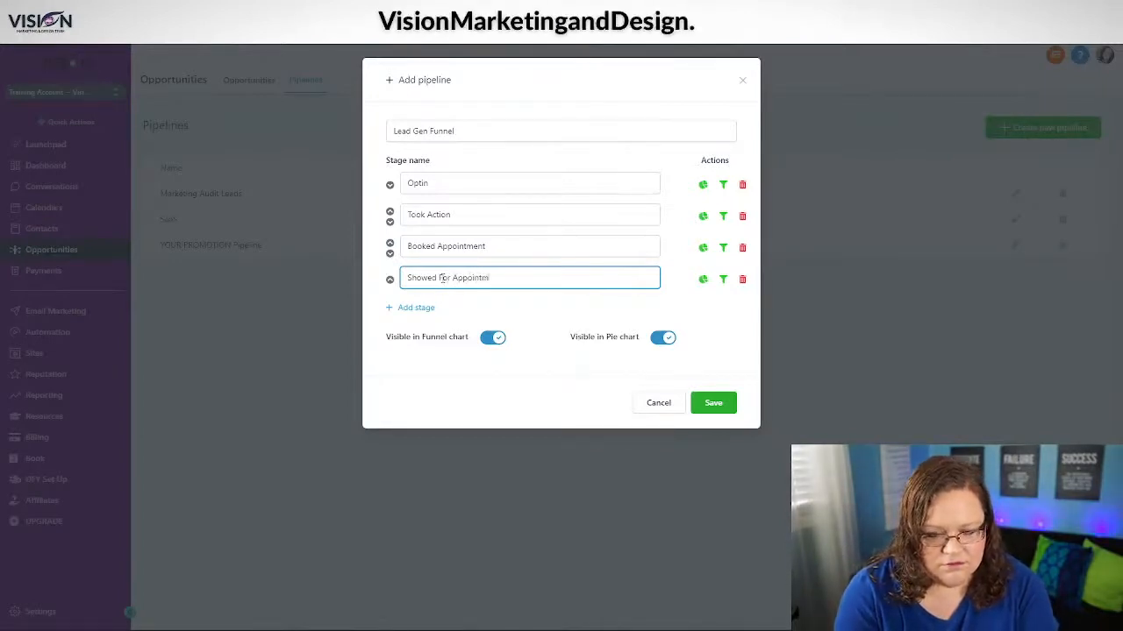
{"action": "type", "text": "ent"}
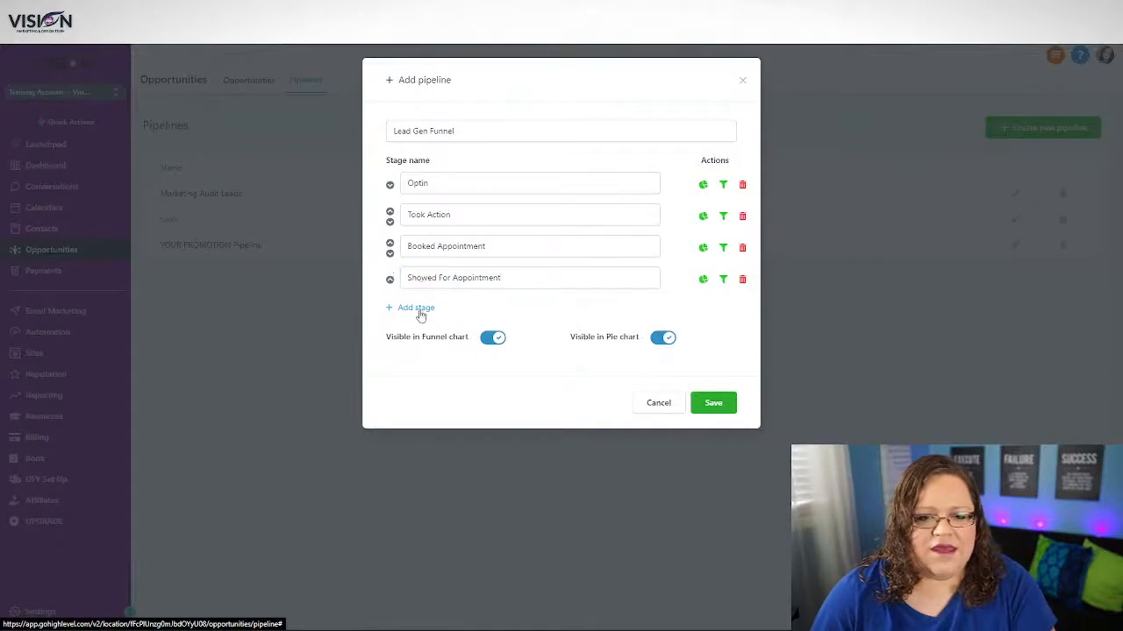
Add a fifth stage named "Become a client" to the pipeline.
{"action": "left_click", "coordinate": [419, 307]}
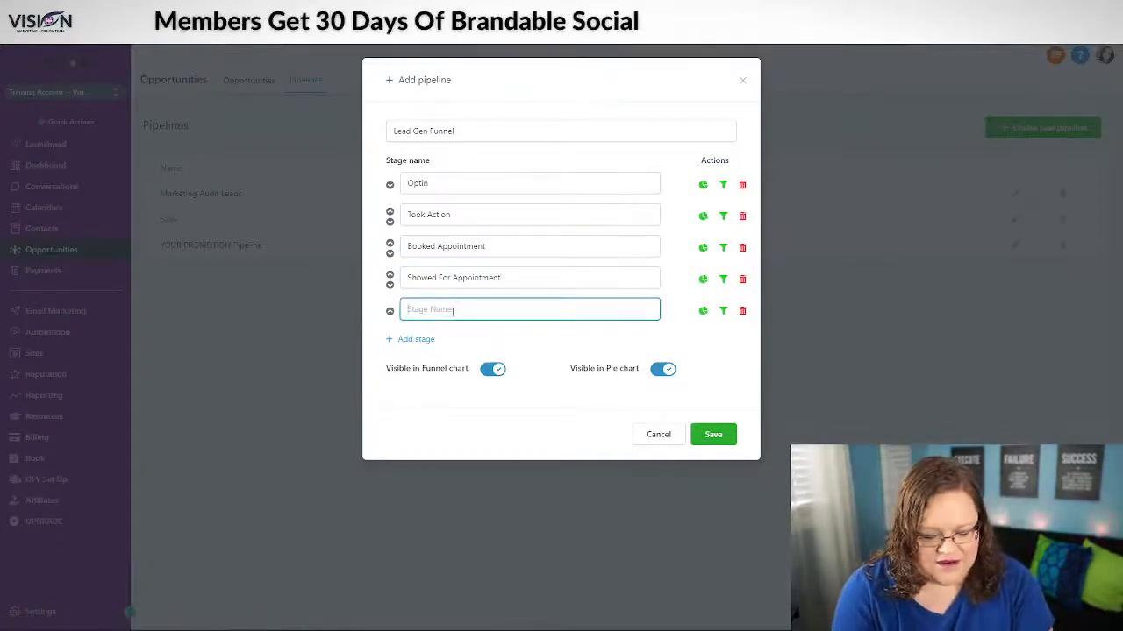
{"action": "type", "text": "Become a clei"}
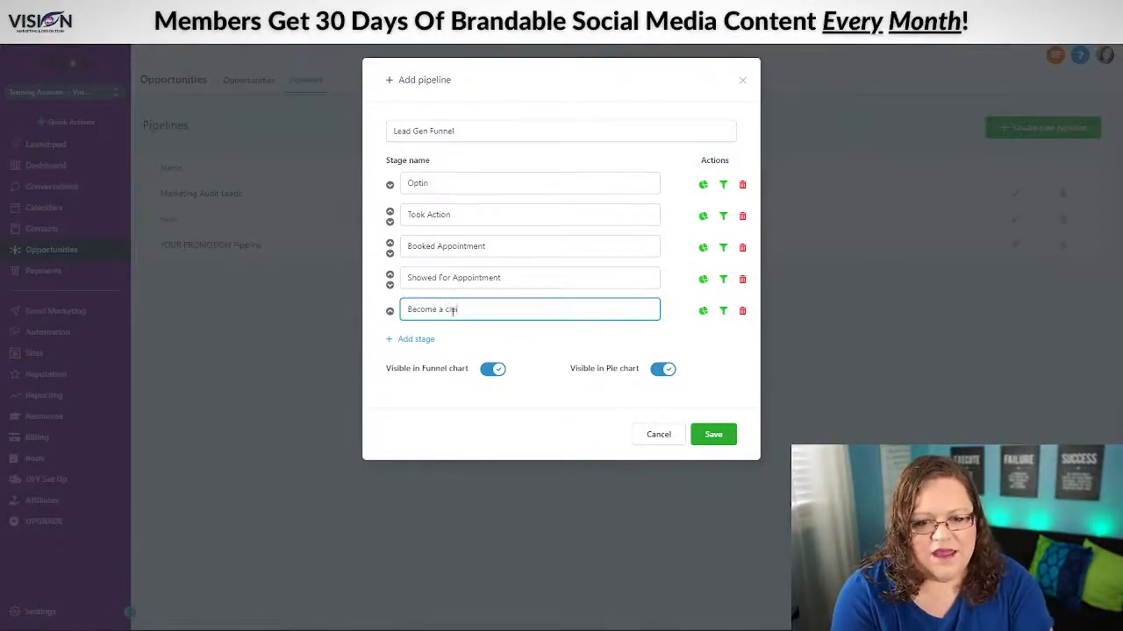
{"action": "type", "text": "n"}
{"action": "key", "text": "BackSpace"}
{"action": "key", "text": "BackSpace"}
{"action": "key", "text": "BackSpace"}
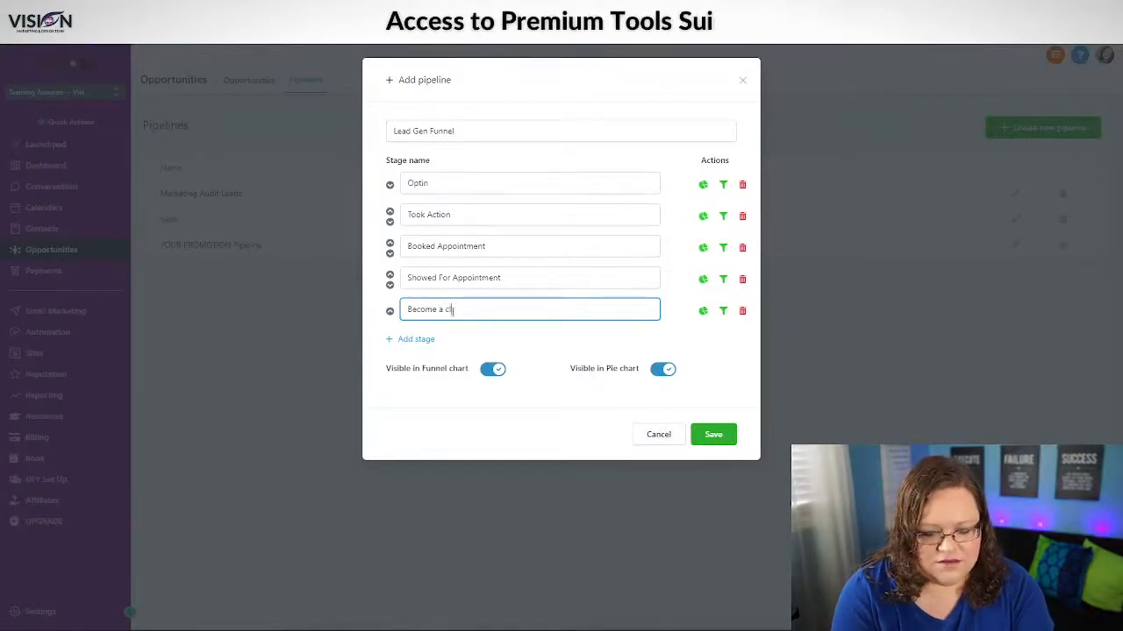
{"action": "type", "text": "ent"}
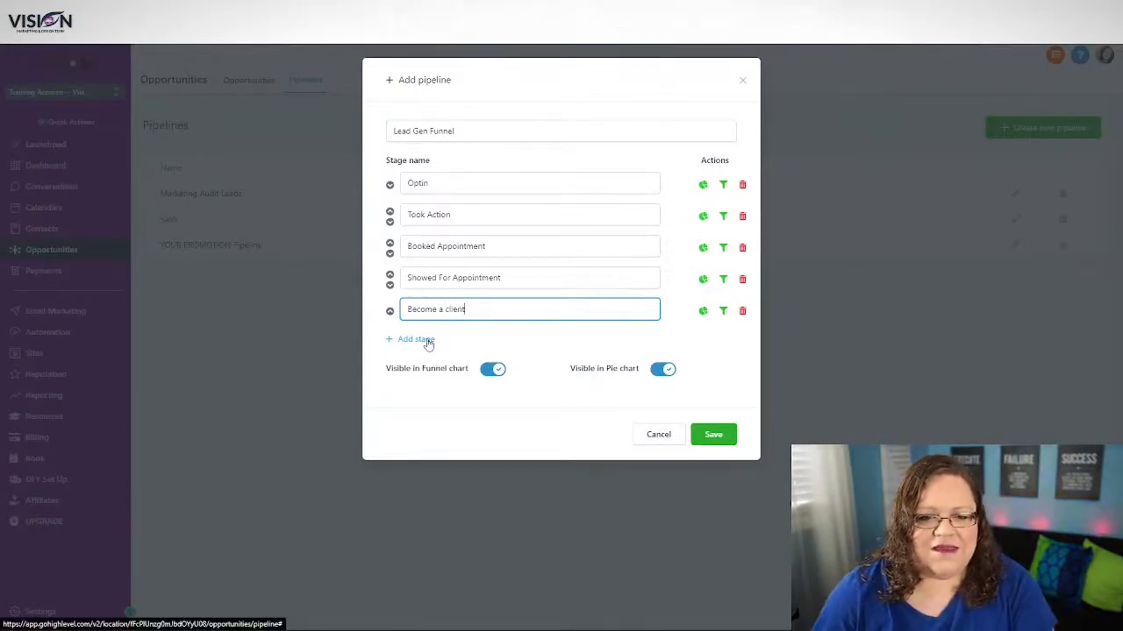
Add an empty sixth stage below "Become a client".
{"action": "left_click", "coordinate": [426, 338]}
{"action": "left_click", "coordinate": [429, 338]}
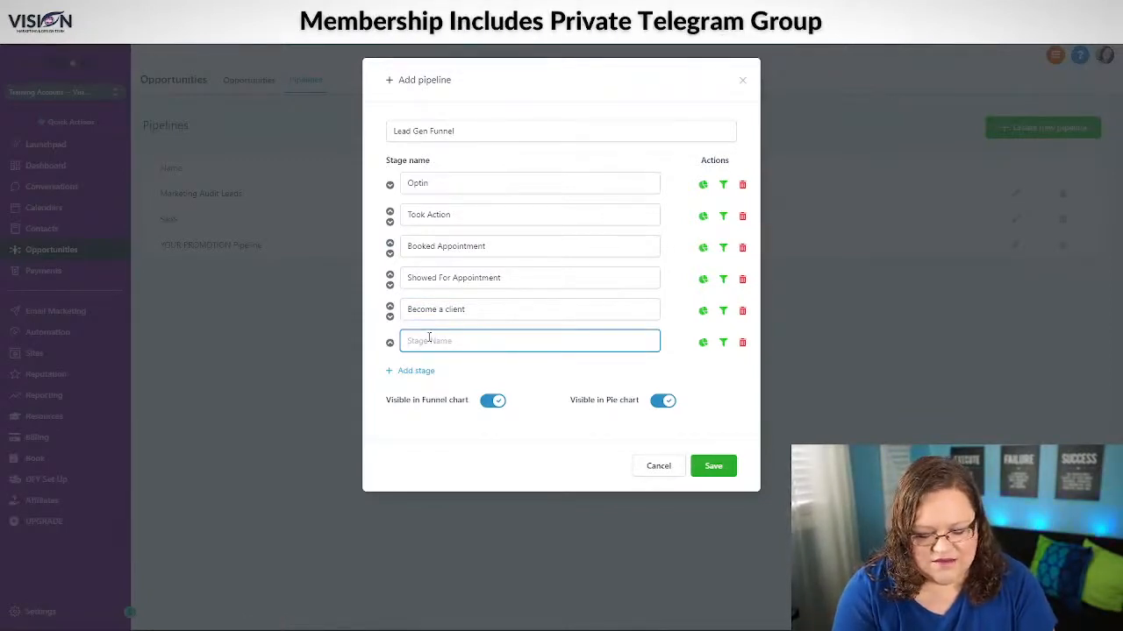
{"action": "type", "text": "Not"}
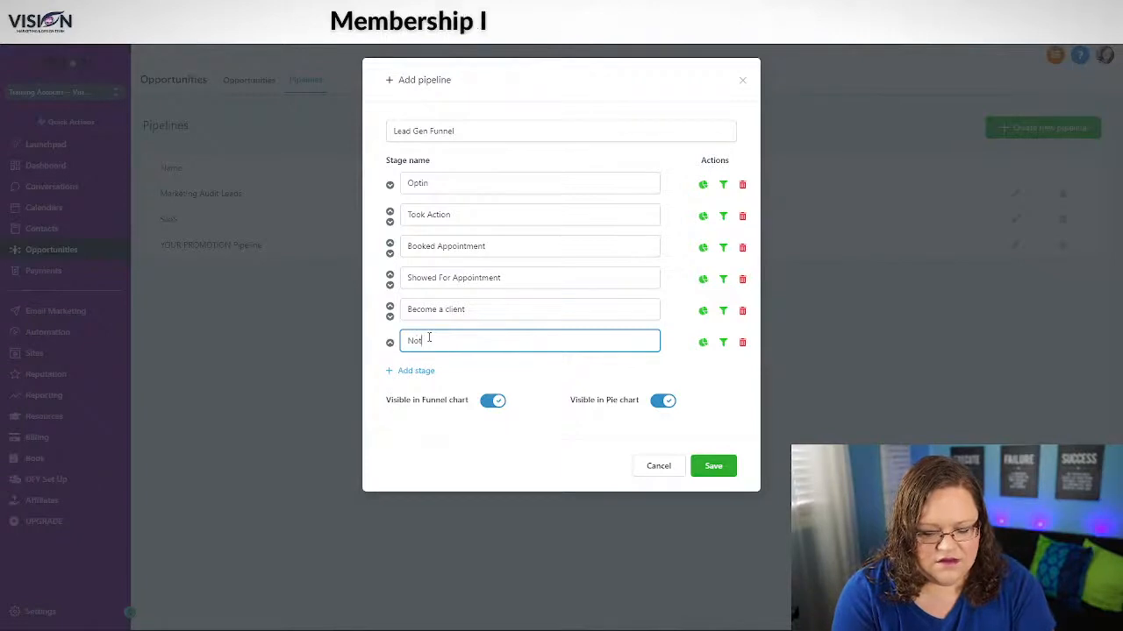
{"action": "type", "text": " Interested"}
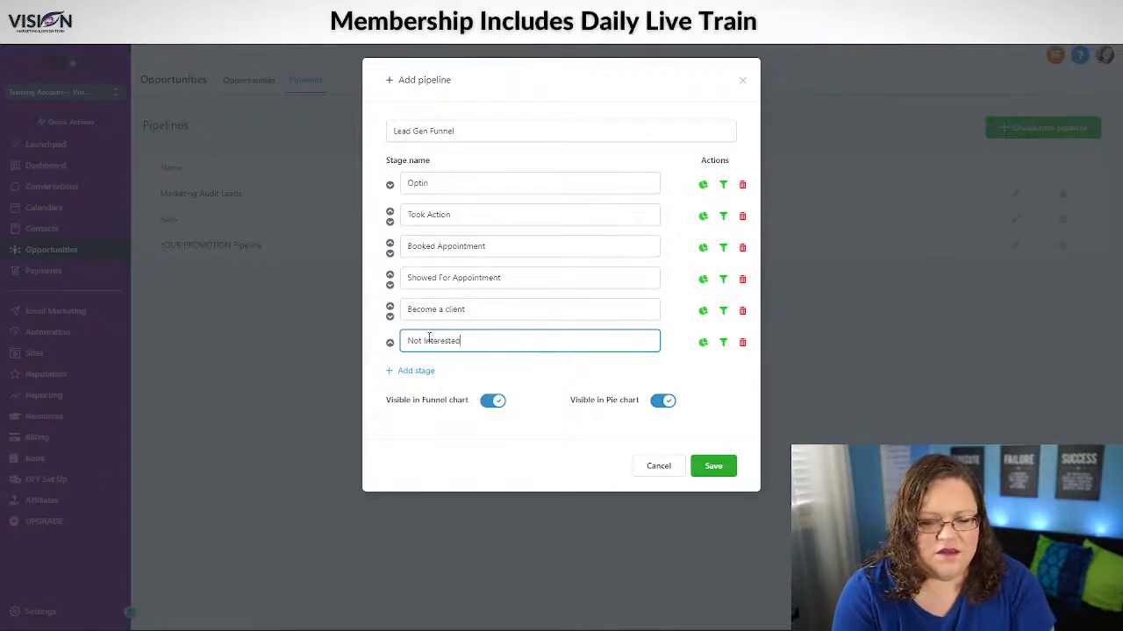
{"action": "key", "text": "BackSpace"}
{"action": "key", "text": "BackSpace"}
{"action": "key", "text": "BackSpace"}
{"action": "key", "text": "BackSpace"}
{"action": "key", "text": "BackSpace"}
{"action": "key", "text": "BackSpace"}
{"action": "key", "text": "BackSpace"}
{"action": "key", "text": "BackSpace"}
{"action": "key", "text": "BackSpace"}
{"action": "key", "text": "BackSpace"}
{"action": "key", "text": "BackSpace"}
{"action": "key", "text": "BackSpace"}
{"action": "key", "text": "BackSpace"}
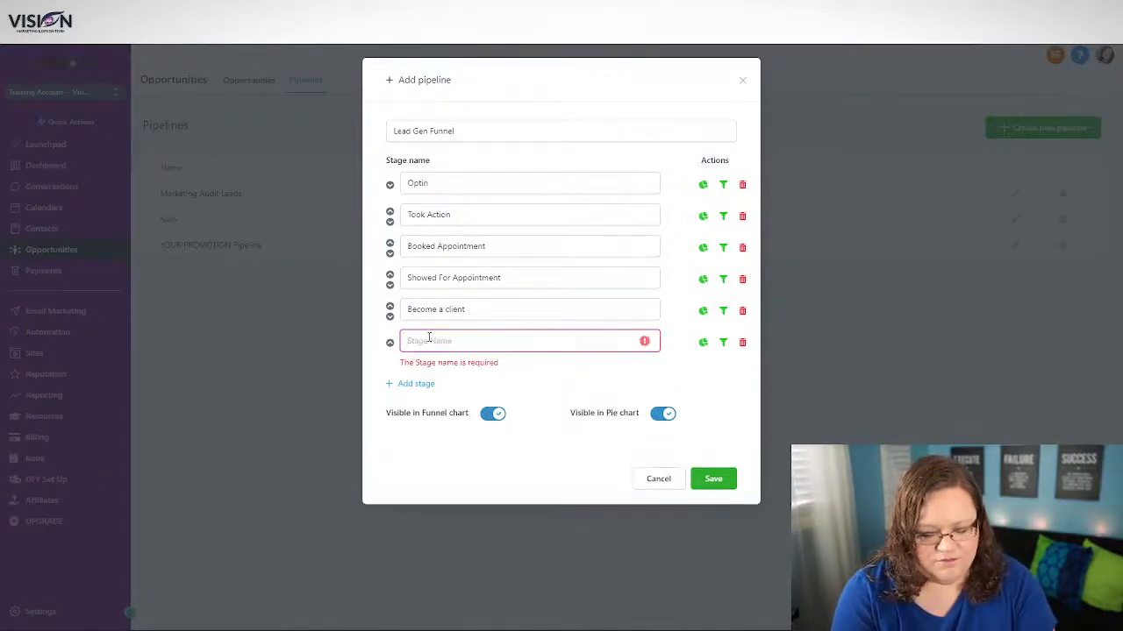
{"action": "type", "text": "Holdin"}
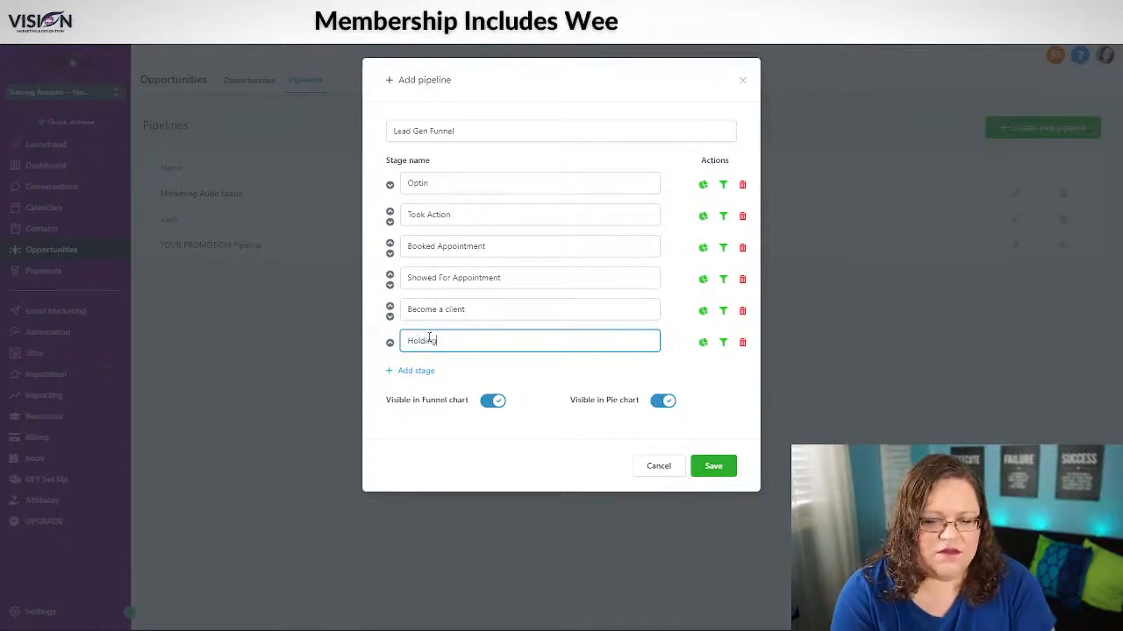
{"action": "key", "text": "BackSpace"}
{"action": "key", "text": "BackSpace"}
{"action": "key", "text": "BackSpace"}
{"action": "key", "text": "BackSpace"}
{"action": "key", "text": "BackSpace"}
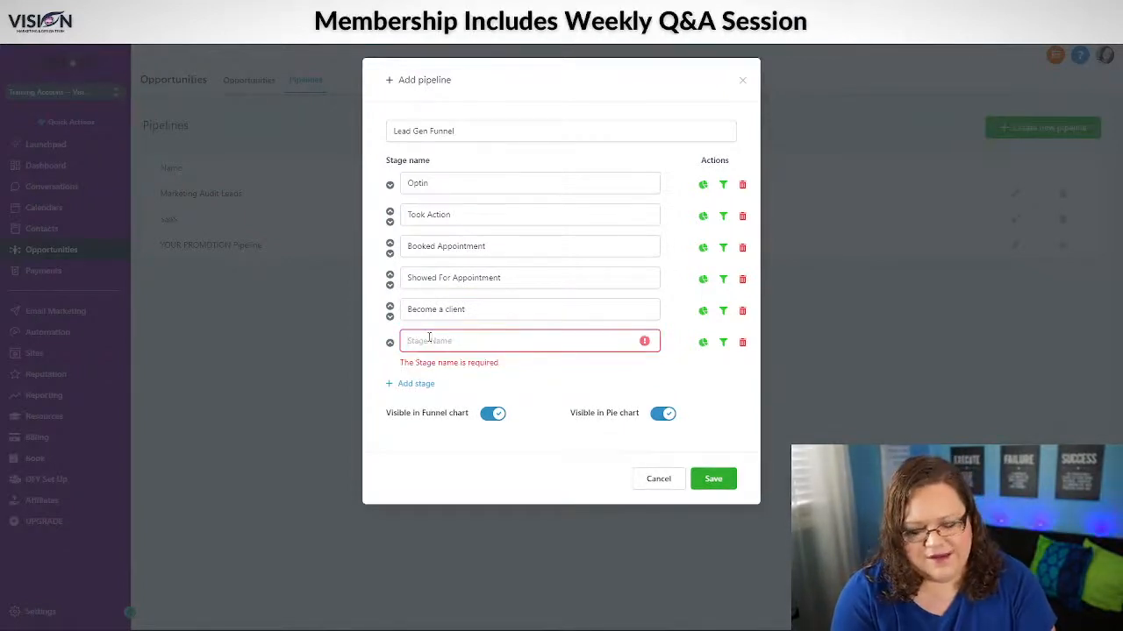
Name the sixth stage "Lost" and save the Lead Gen Funnel pipeline.
{"action": "type", "text": "Lost"}
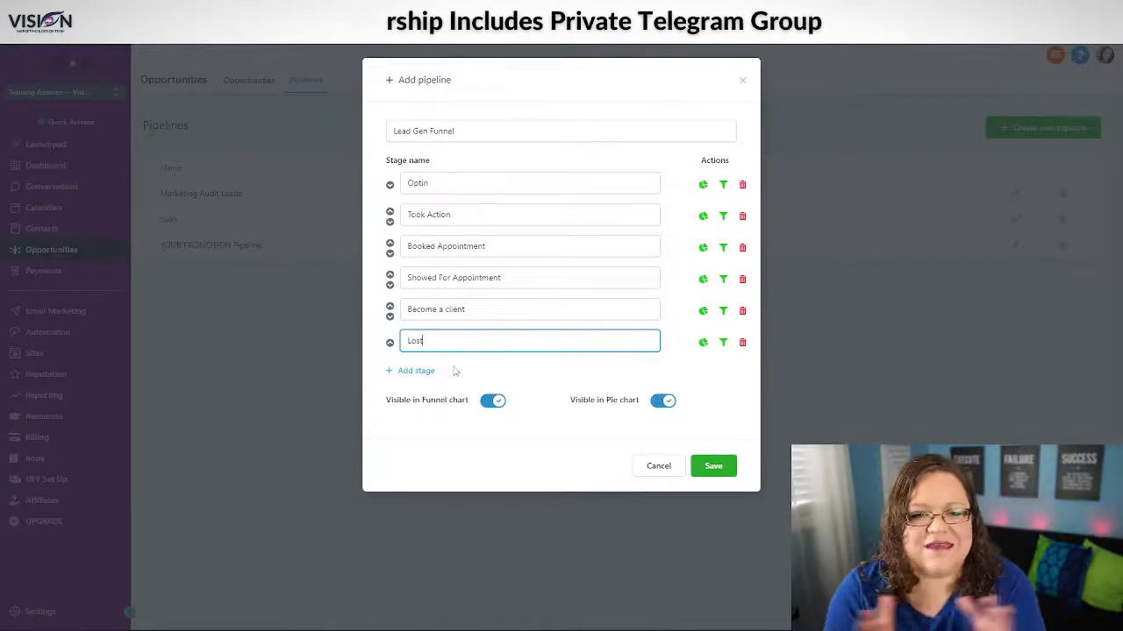
{"action": "left_click", "coordinate": [702, 185]}
{"action": "left_click", "coordinate": [704, 187]}
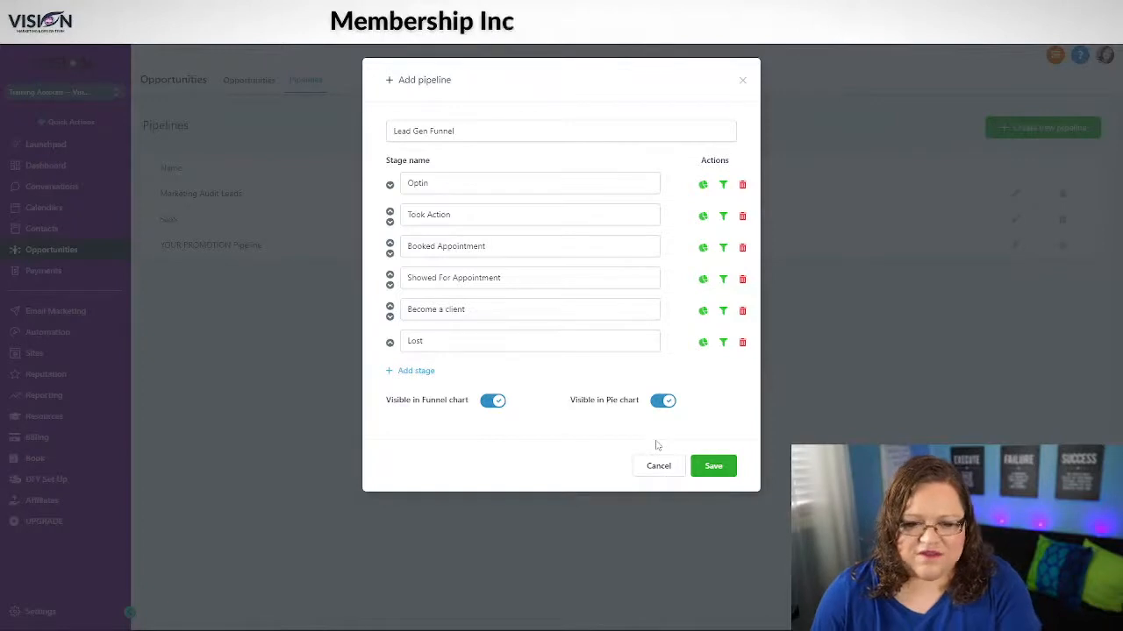
{"action": "left_click", "coordinate": [712, 468]}
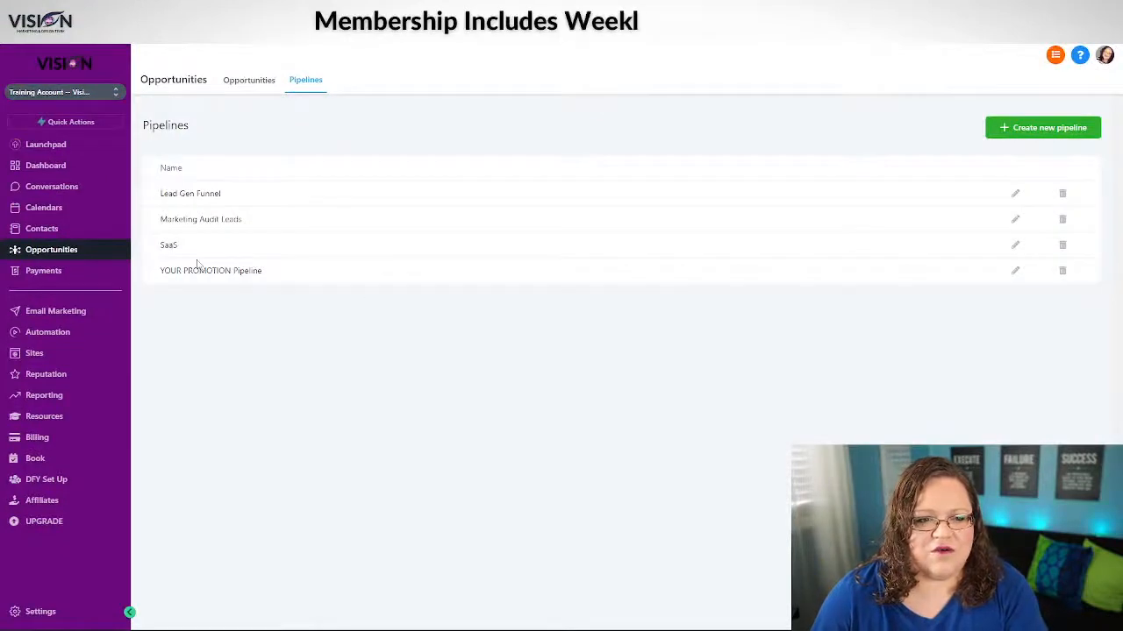
Display the Lead Gen Funnel pipeline on the opportunities board to review its stages.
{"action": "left_click", "coordinate": [253, 80]}
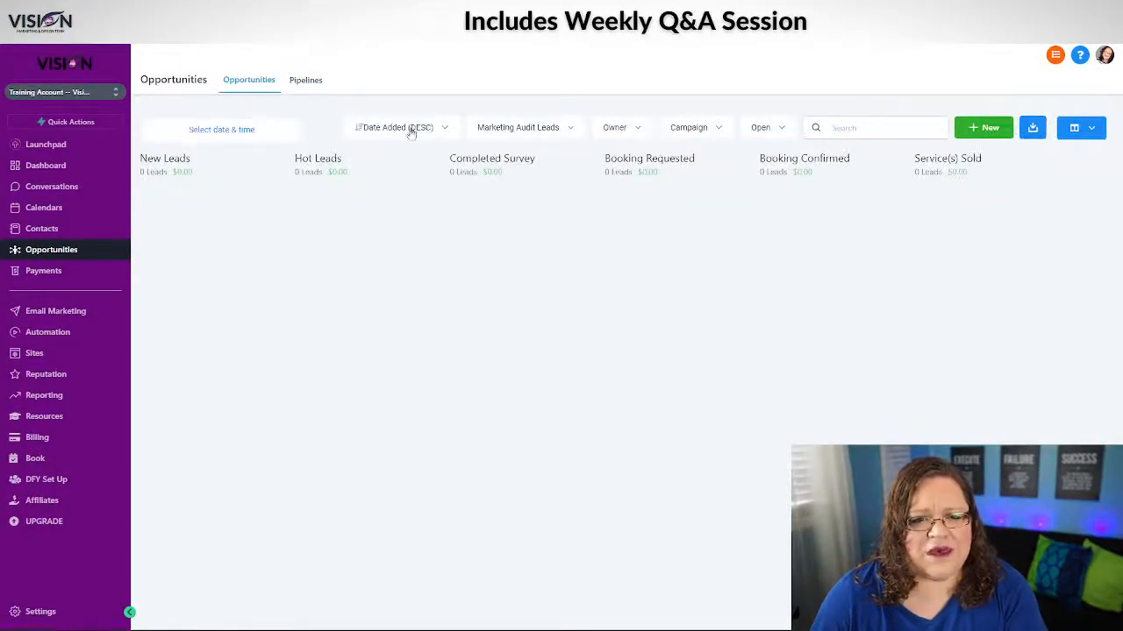
{"action": "left_click", "coordinate": [545, 129]}
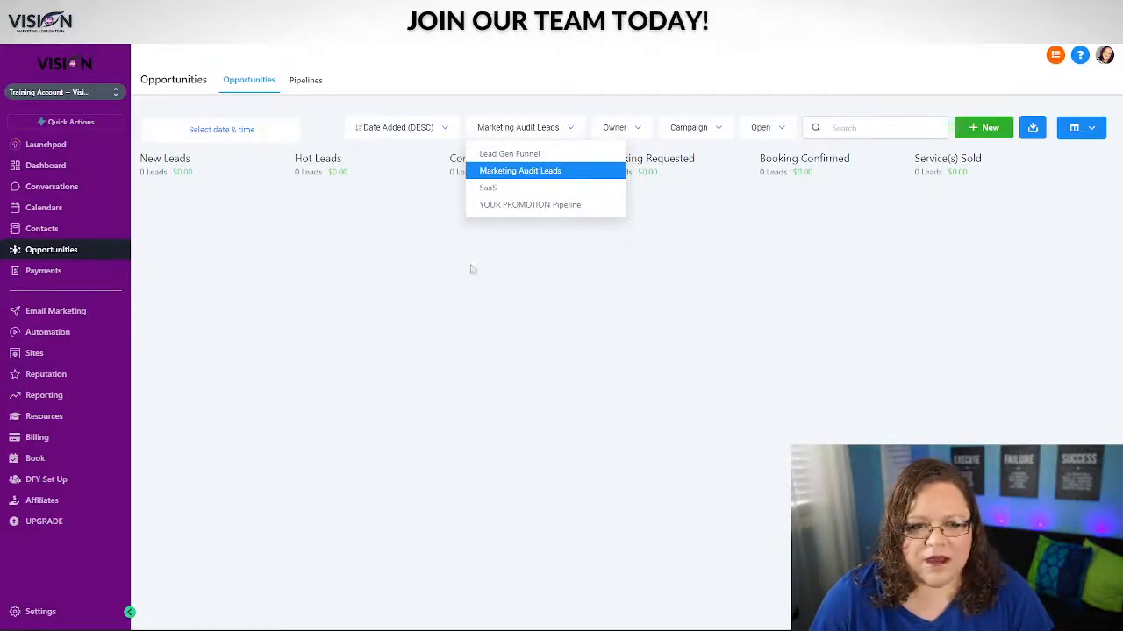
{"action": "left_click", "coordinate": [509, 155]}
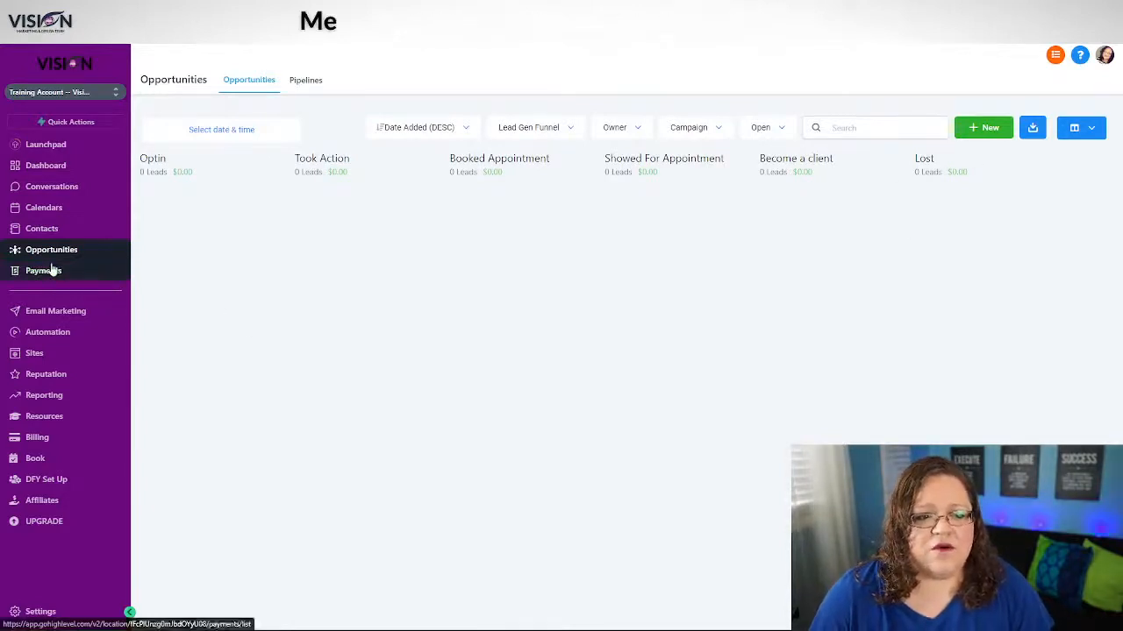
Create a new automation workflow using the "Start from scratch" template.
{"action": "left_click", "coordinate": [57, 335]}
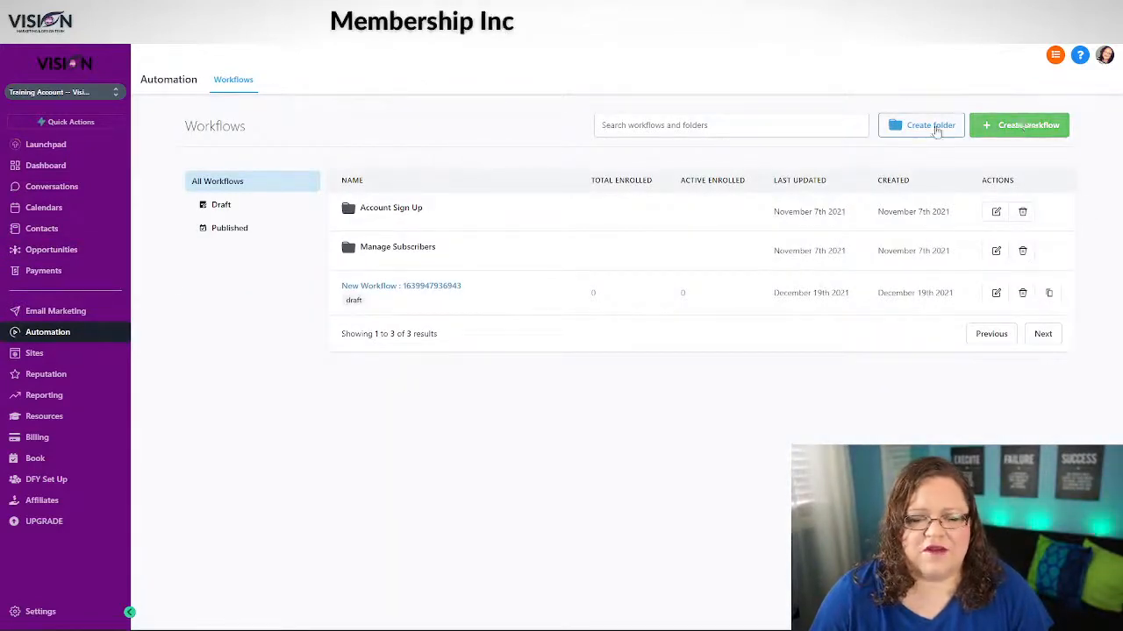
{"action": "left_click", "coordinate": [1017, 125]}
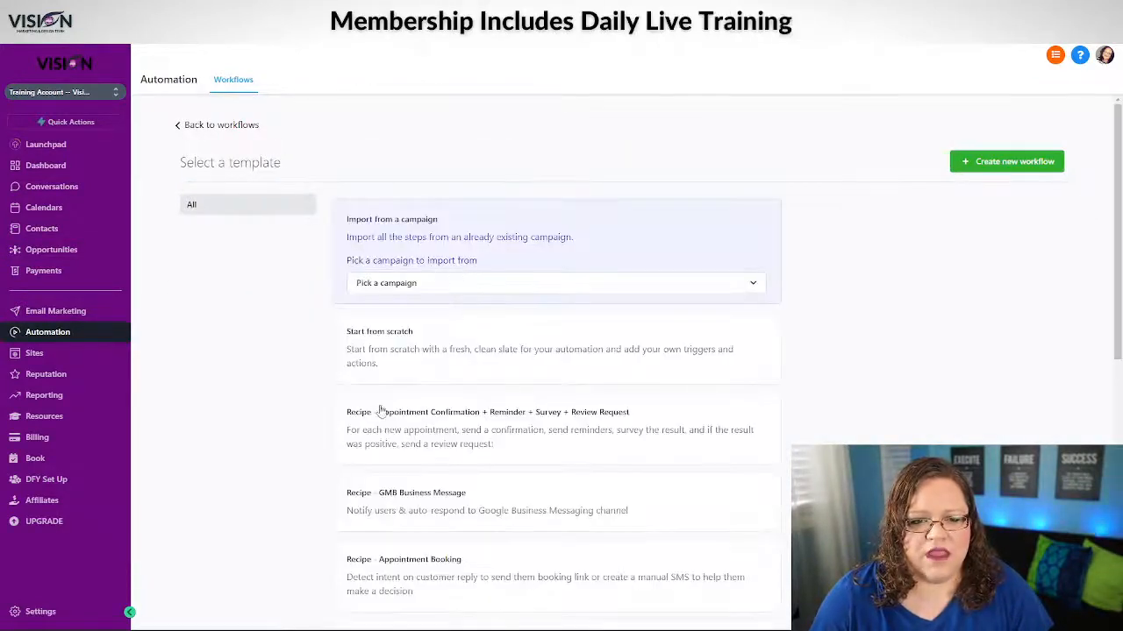
{"action": "left_click", "coordinate": [427, 342]}
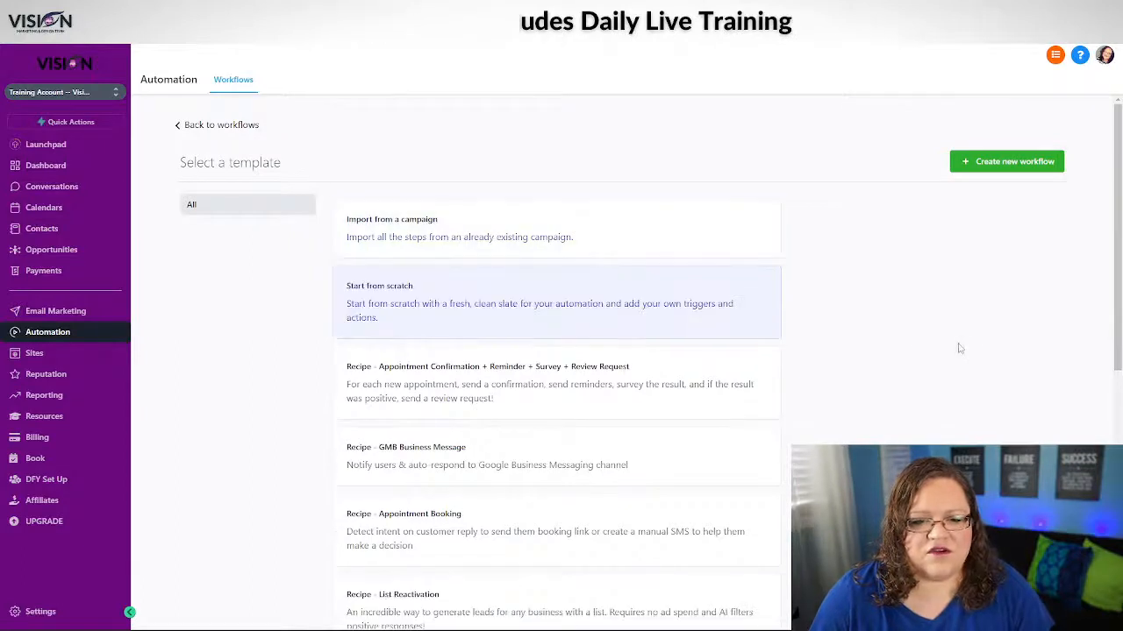
{"action": "left_click", "coordinate": [1016, 163]}
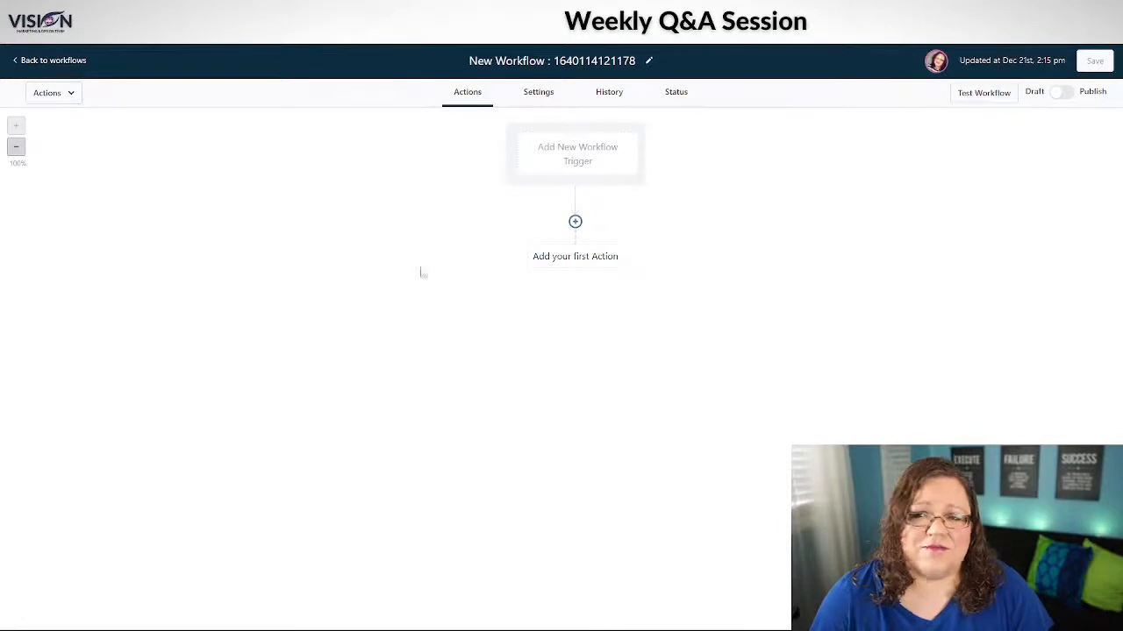
Start a new workflow trigger and set it to the standard "Form submitted" event.
{"action": "left_click", "coordinate": [572, 156]}
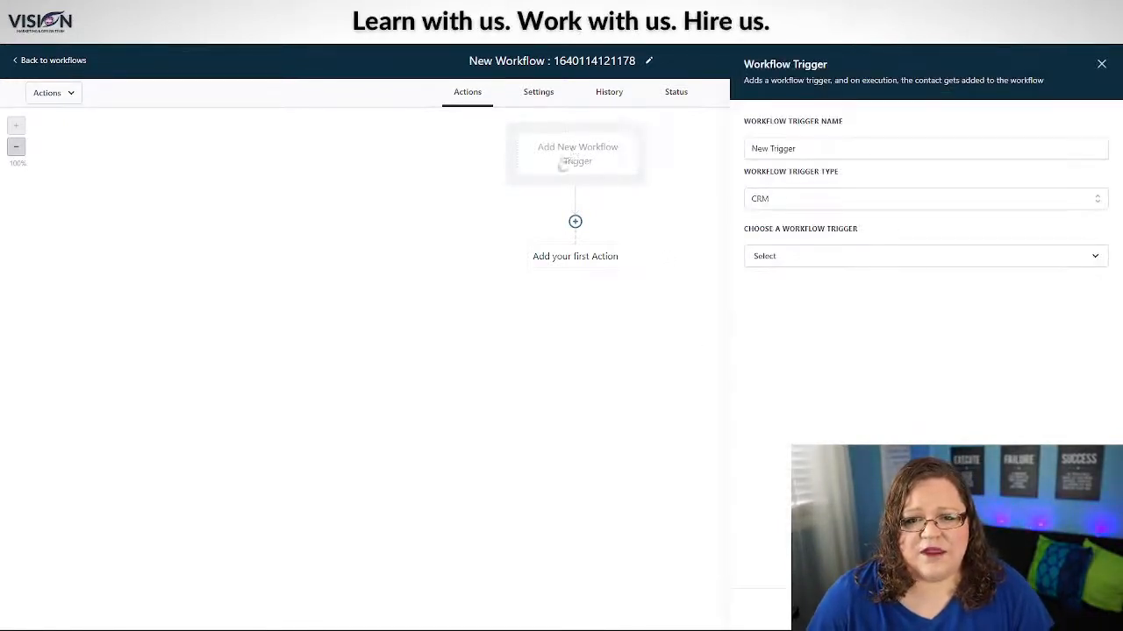
{"action": "left_click", "coordinate": [801, 261]}
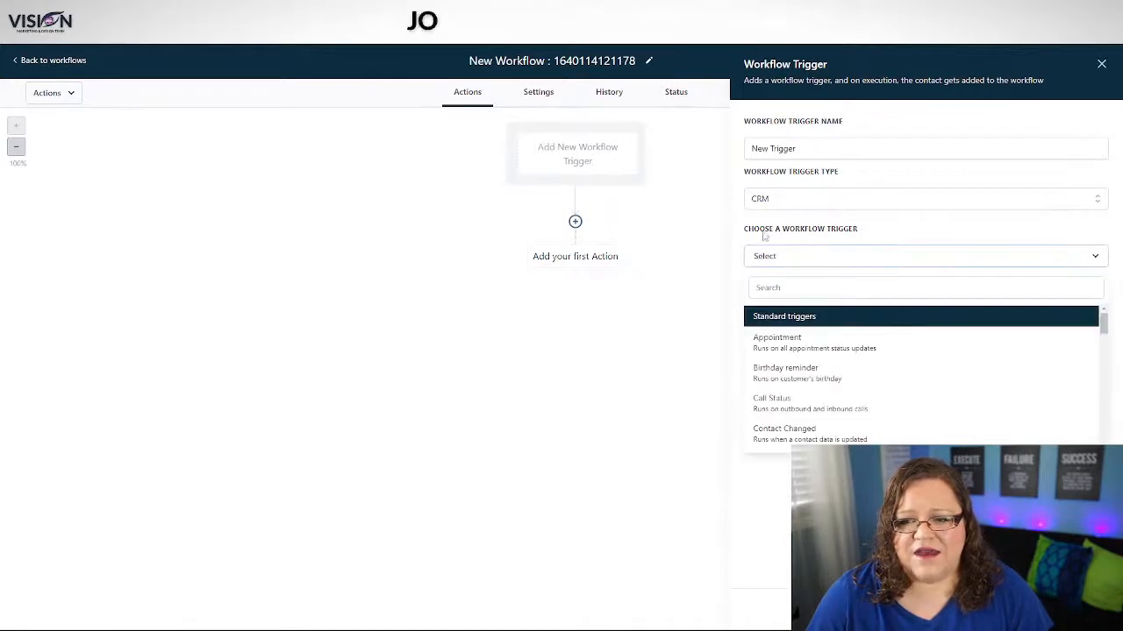
{"action": "scroll", "coordinate": [821, 422], "scroll_direction": "down", "scroll_amount": 5}
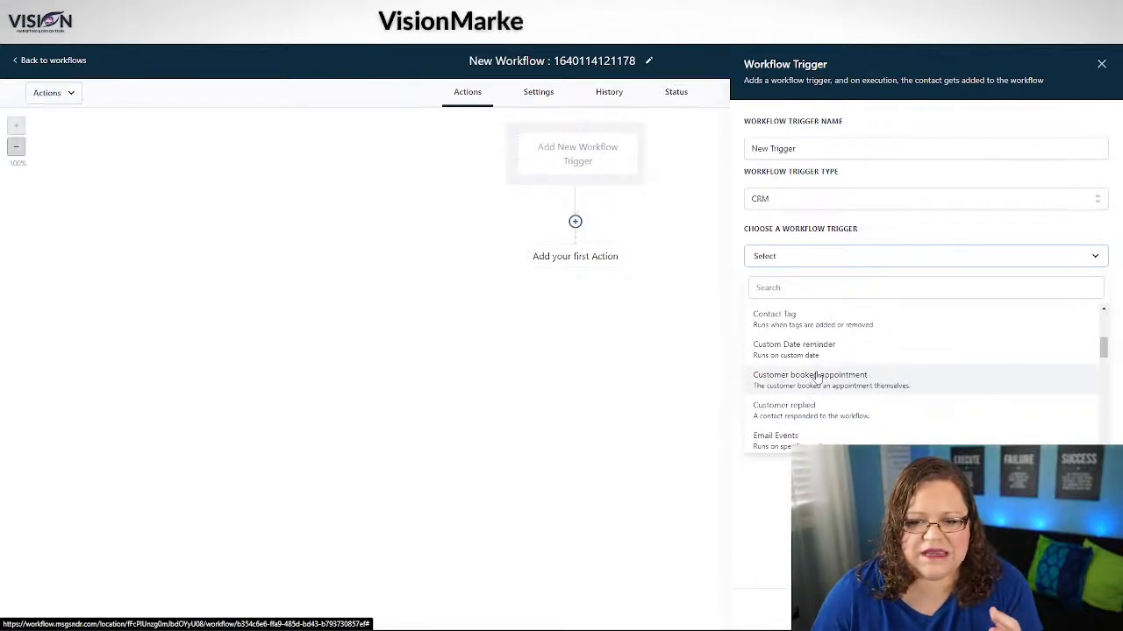
{"action": "scroll", "coordinate": [817, 377], "scroll_direction": "down", "scroll_amount": 3}
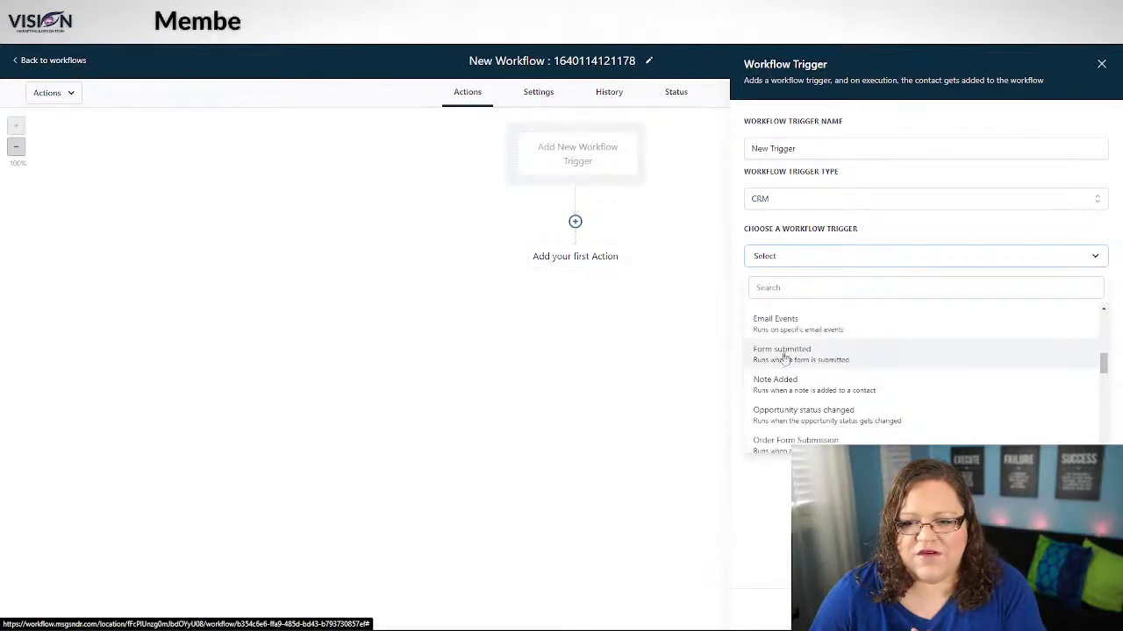
{"action": "left_click", "coordinate": [788, 362]}
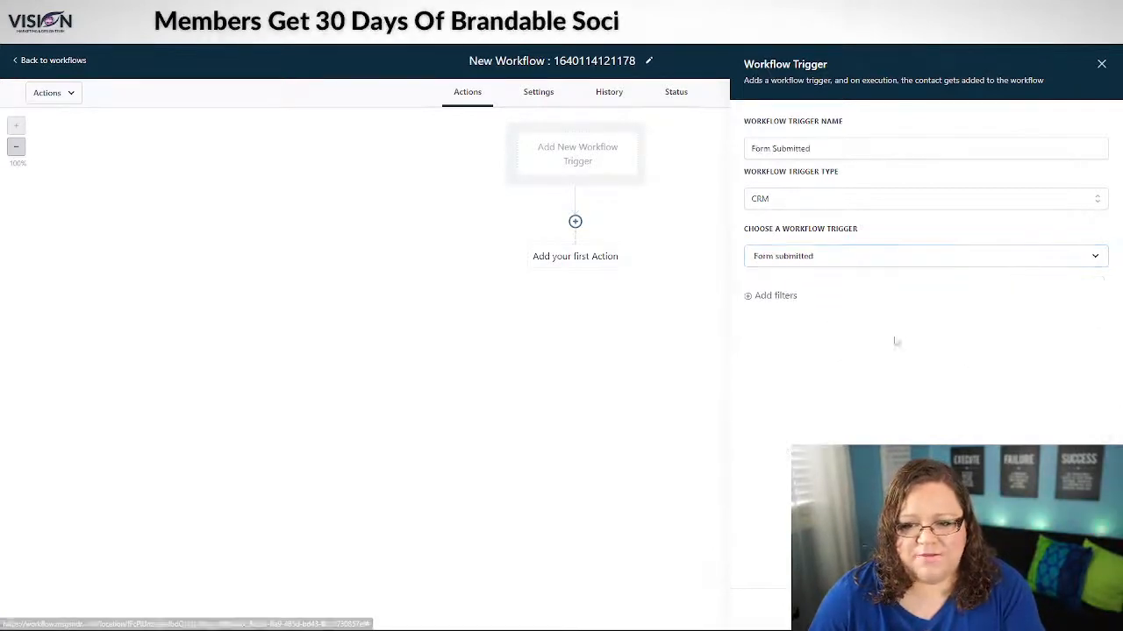
Filter the trigger with "Form is" set to "Discovery Call Claim" and save the trigger.
{"action": "left_click", "coordinate": [776, 296]}
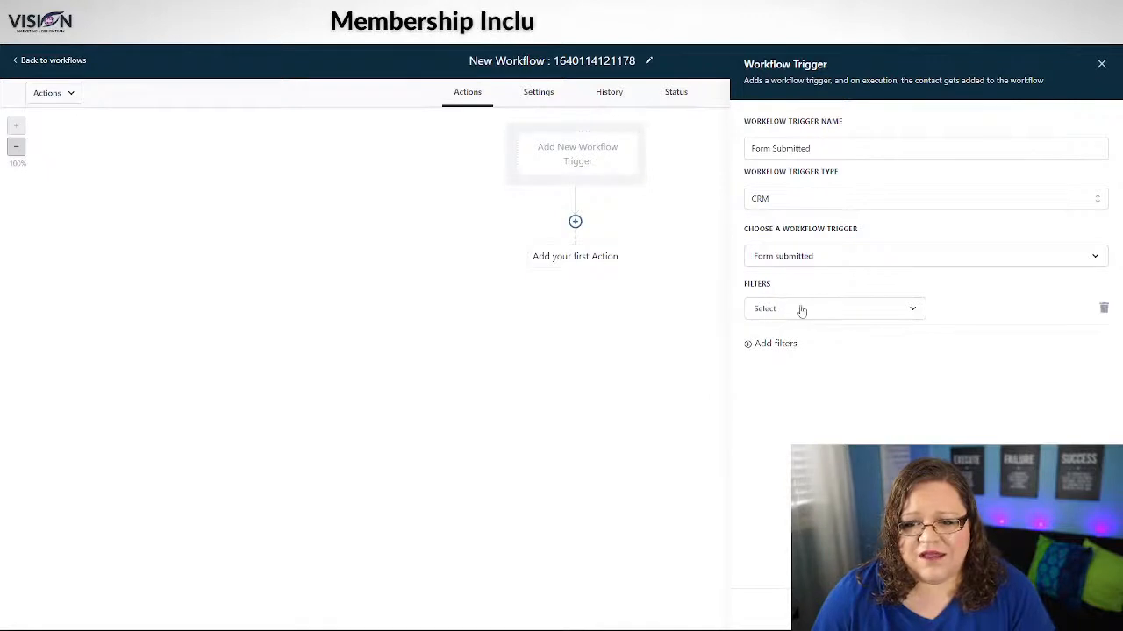
{"action": "left_click", "coordinate": [801, 309]}
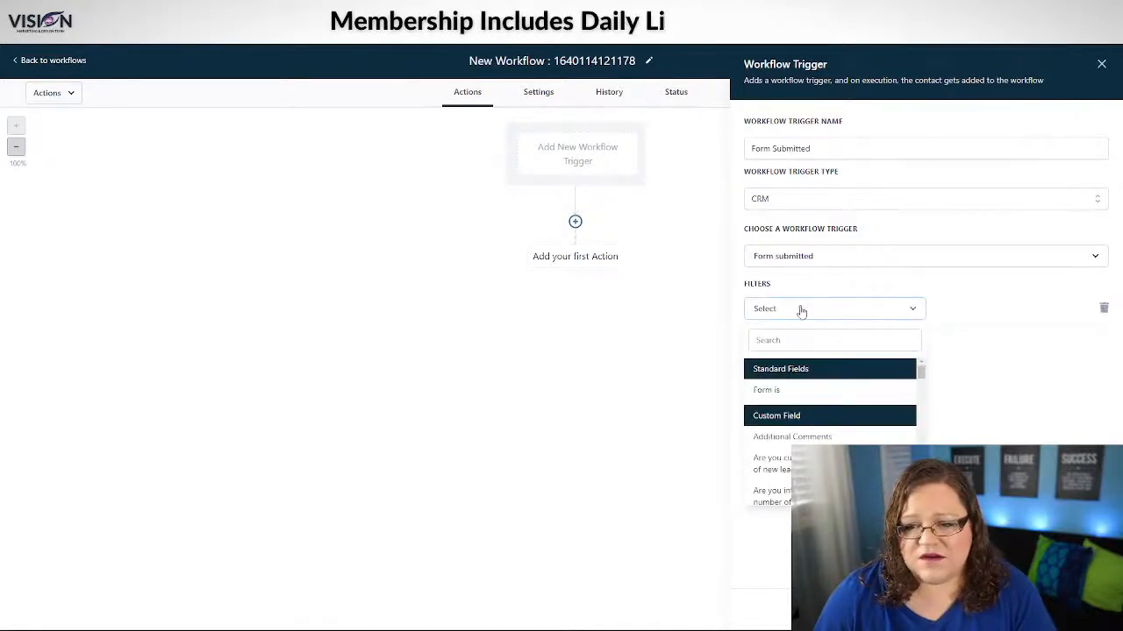
{"action": "left_click", "coordinate": [772, 389]}
{"action": "left_click", "coordinate": [967, 308]}
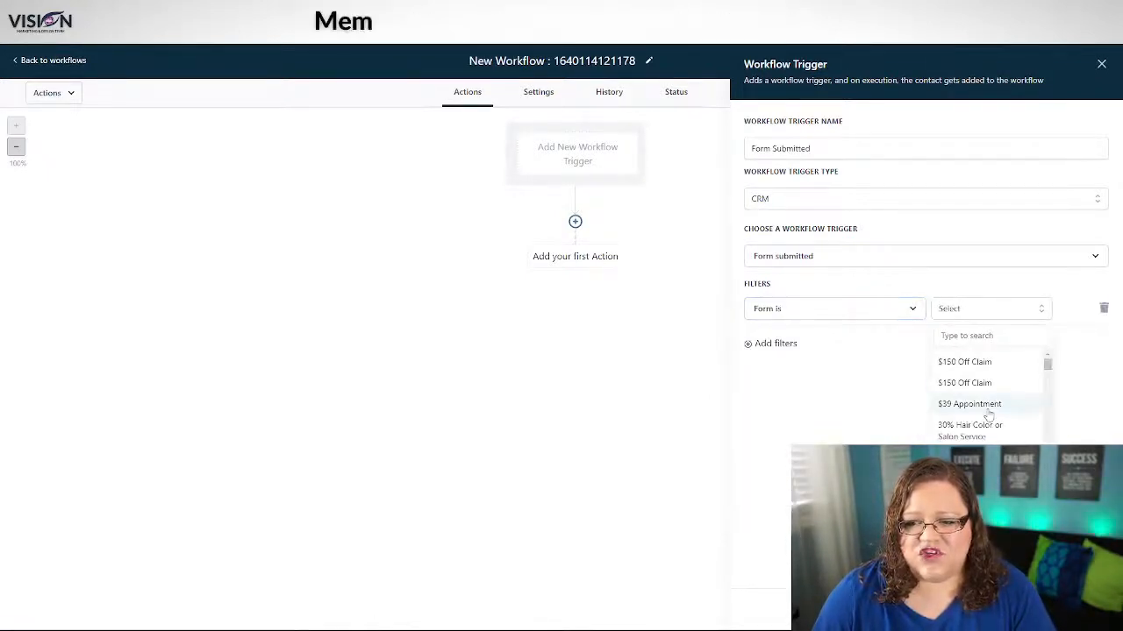
{"action": "scroll", "coordinate": [981, 412], "scroll_direction": "down", "scroll_amount": 5}
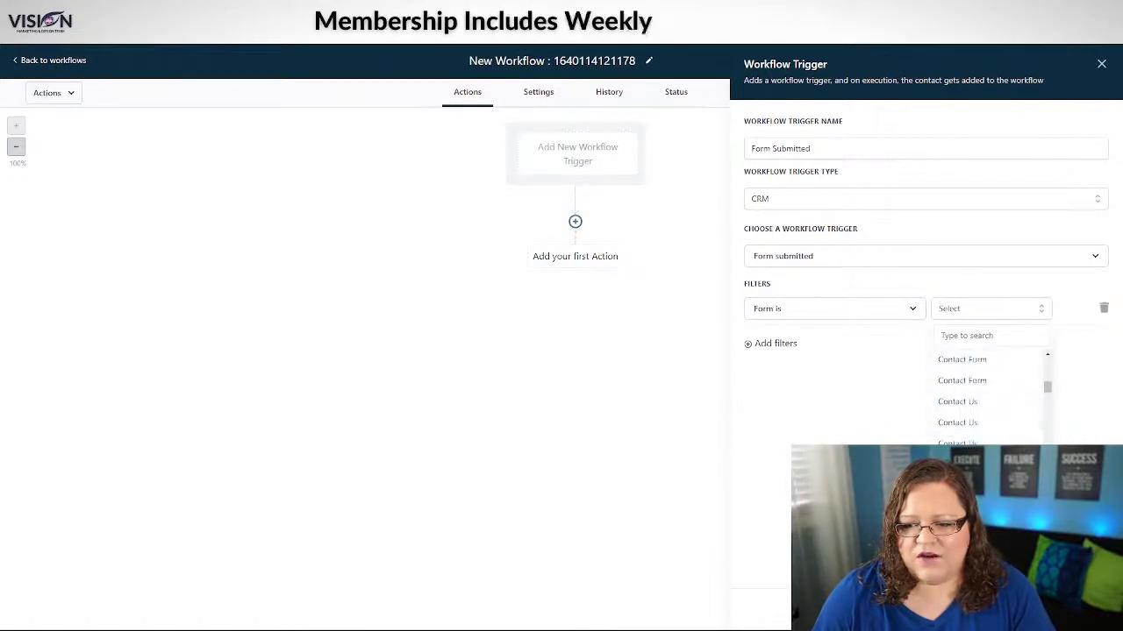
{"action": "scroll", "coordinate": [981, 395], "scroll_direction": "down", "scroll_amount": 8}
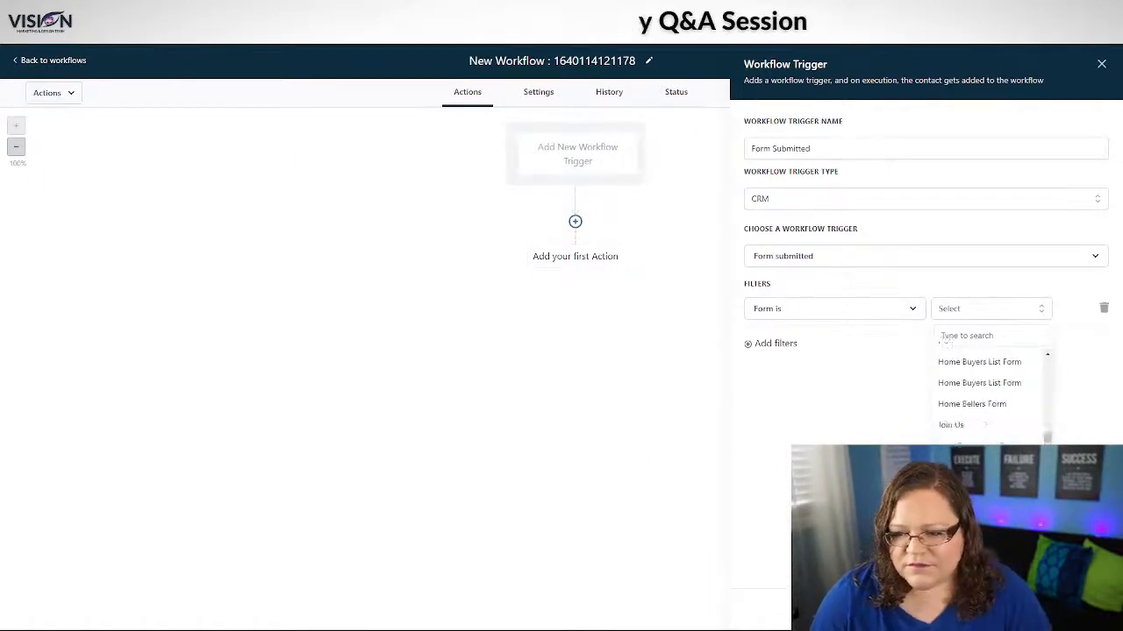
{"action": "scroll", "coordinate": [980, 395], "scroll_direction": "down", "scroll_amount": 10}
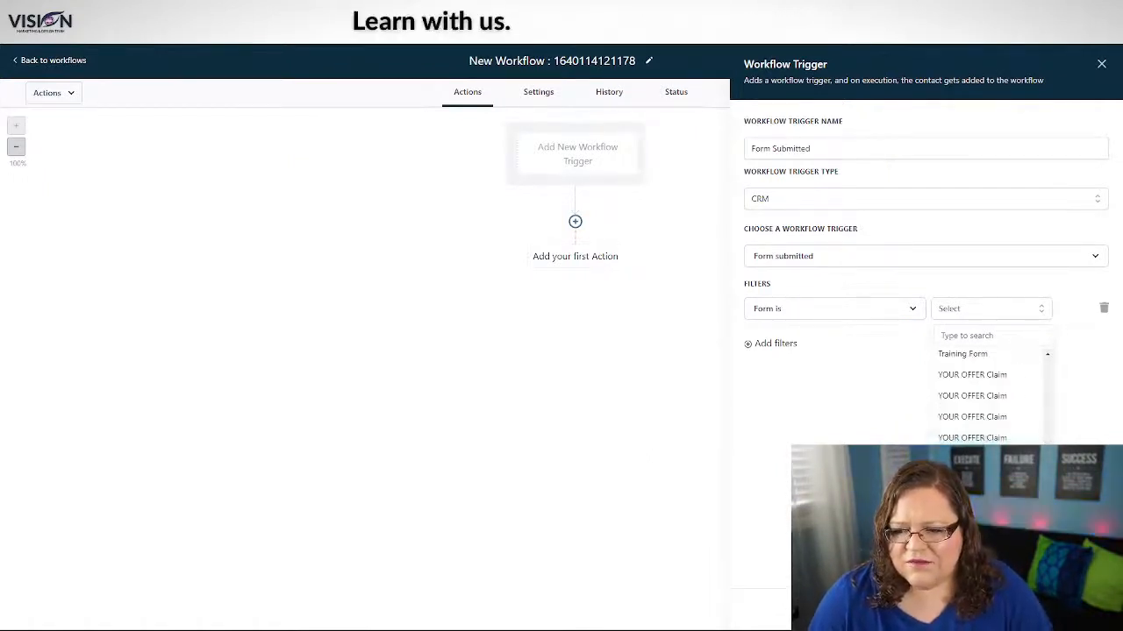
{"action": "scroll", "coordinate": [980, 395], "scroll_direction": "up", "scroll_amount": 10}
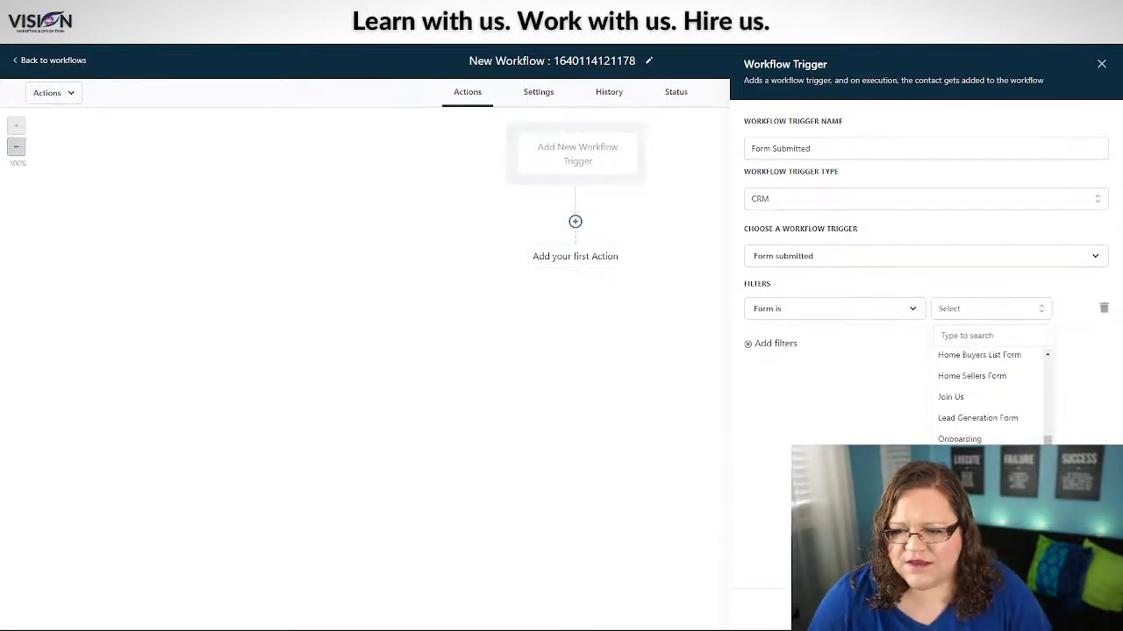
{"action": "scroll", "coordinate": [988, 412], "scroll_direction": "up", "scroll_amount": 8}
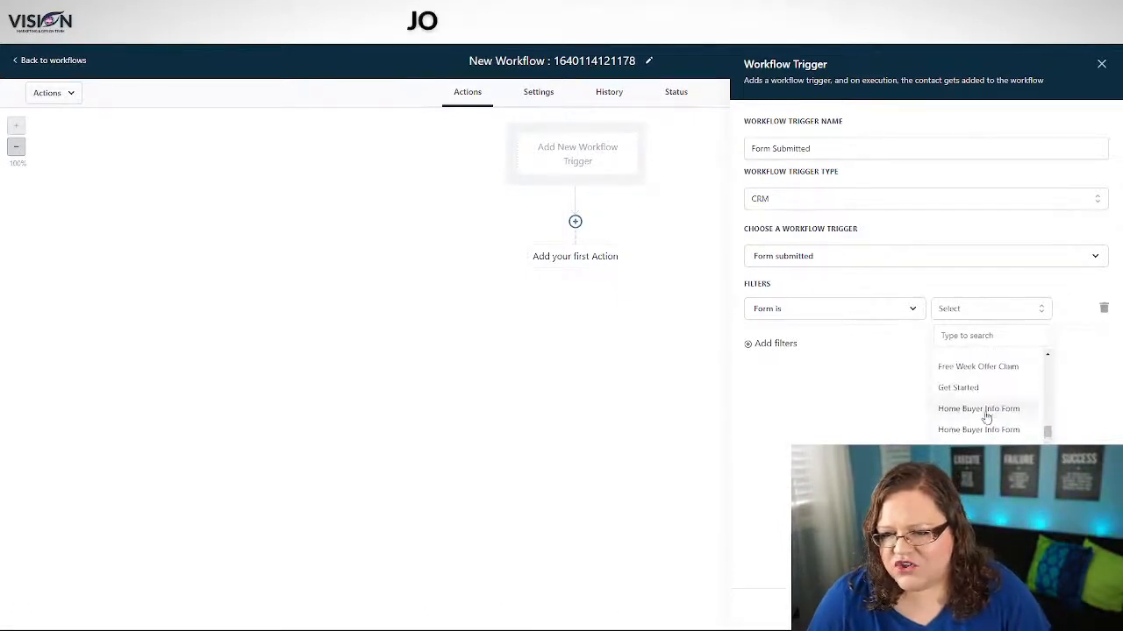
{"action": "scroll", "coordinate": [986, 416], "scroll_direction": "up", "scroll_amount": 8}
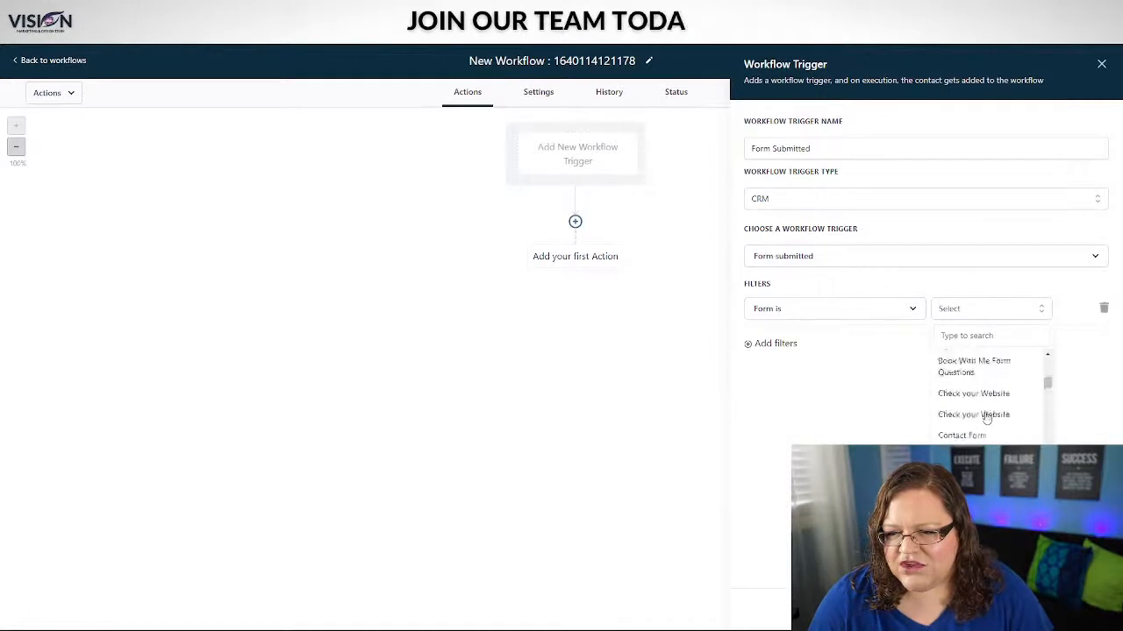
{"action": "scroll", "coordinate": [987, 419], "scroll_direction": "down", "scroll_amount": 3}
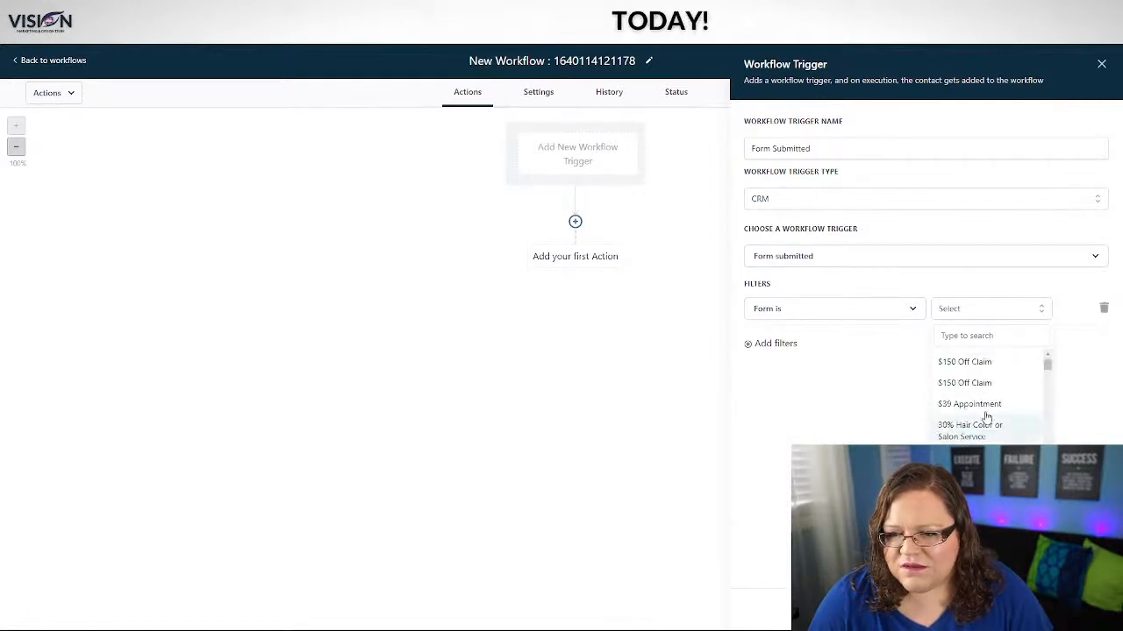
{"action": "scroll", "coordinate": [984, 418], "scroll_direction": "down", "scroll_amount": 5}
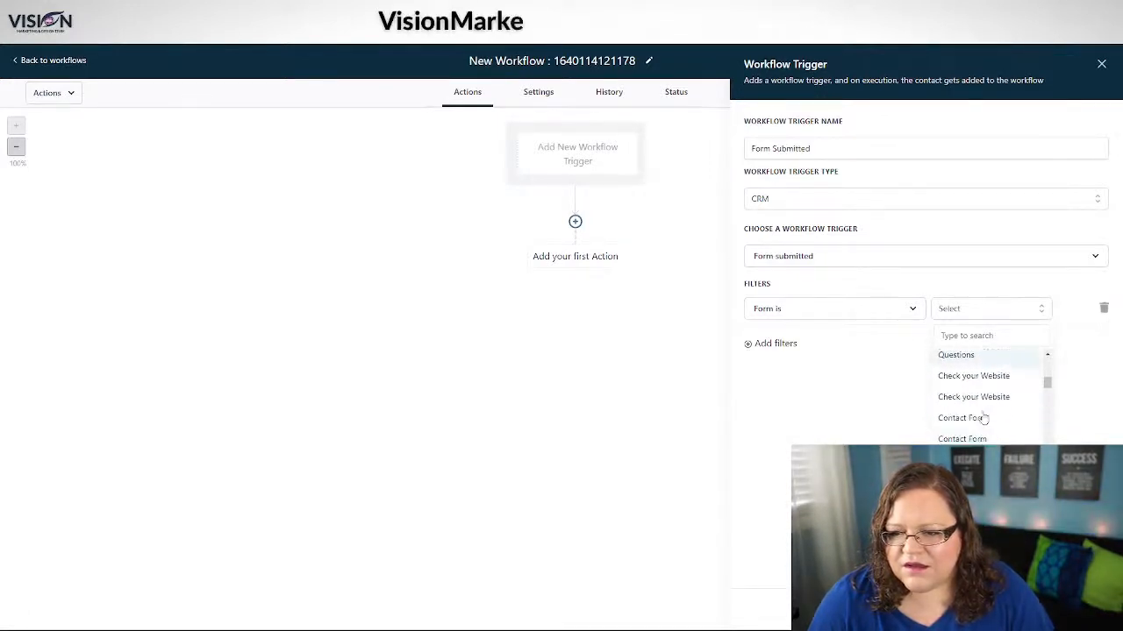
{"action": "scroll", "coordinate": [985, 390], "scroll_direction": "down", "scroll_amount": 3}
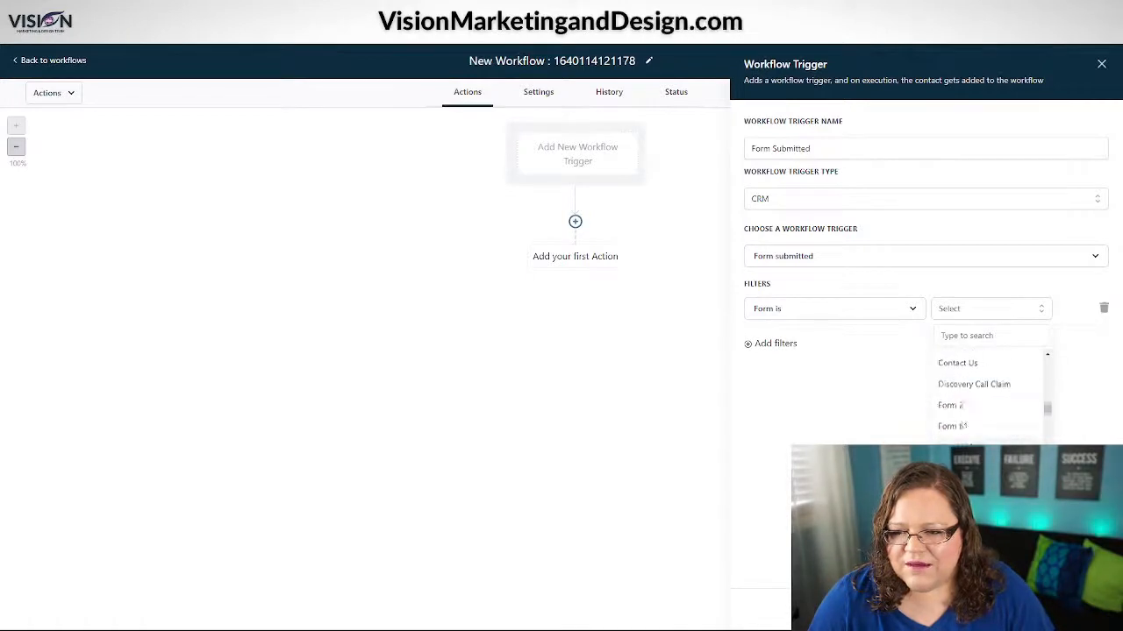
{"action": "left_click", "coordinate": [975, 361]}
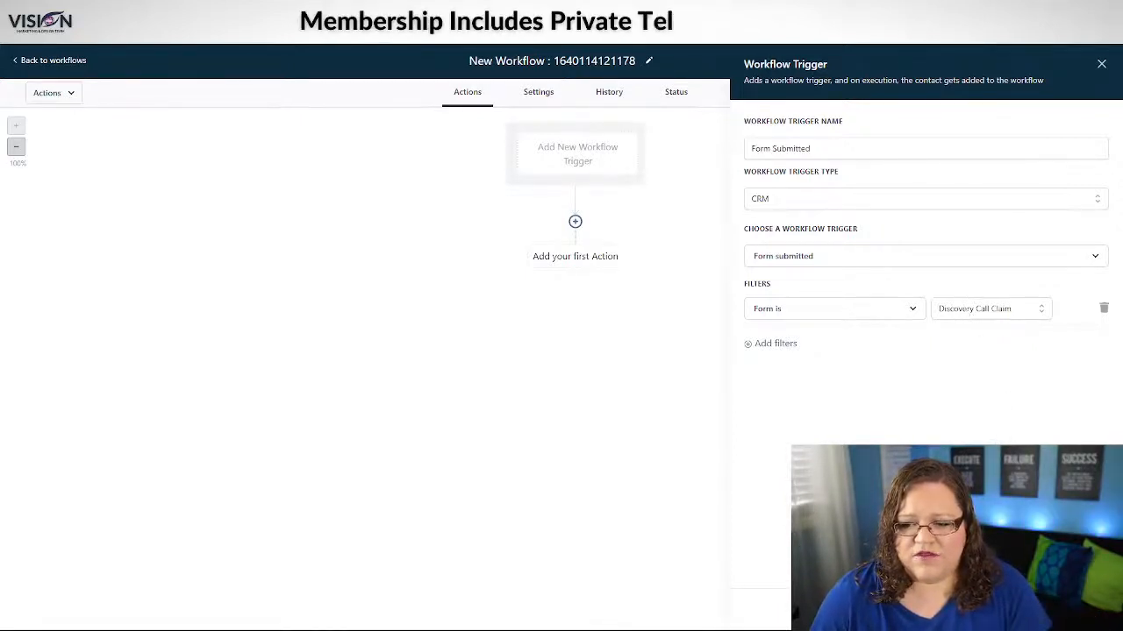
{"action": "left_click", "coordinate": [1066, 609]}
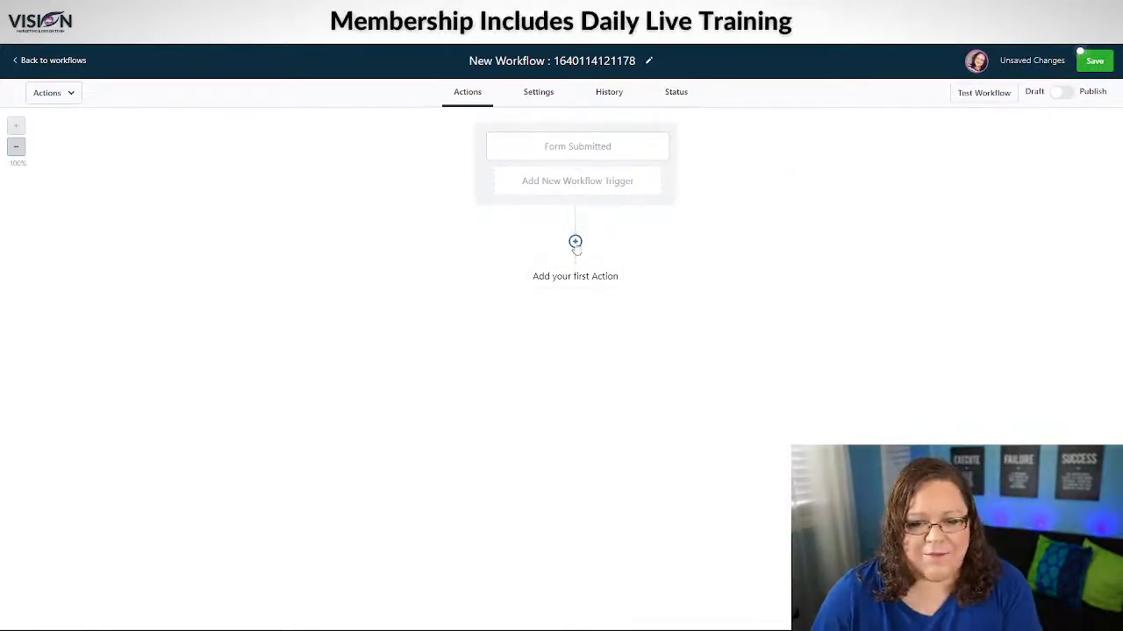
Add a Create Opportunity action to the workflow and target the "Optin" stage of the "Lead Gen Funnel" pipeline.
{"action": "left_click", "coordinate": [574, 243]}
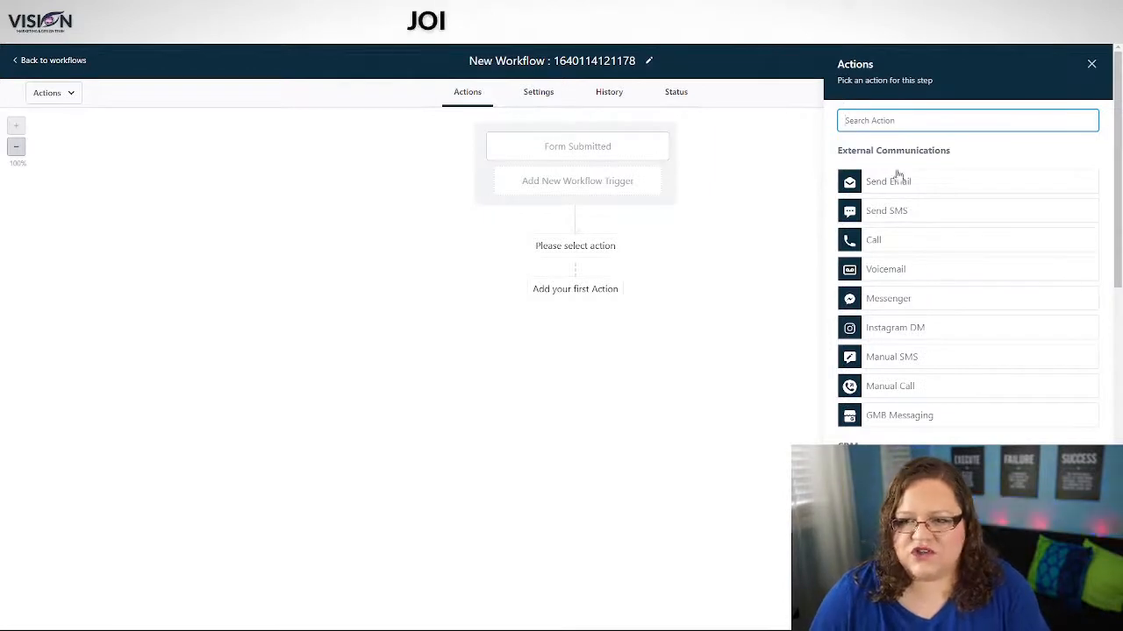
{"action": "scroll", "coordinate": [947, 429], "scroll_direction": "down", "scroll_amount": 3}
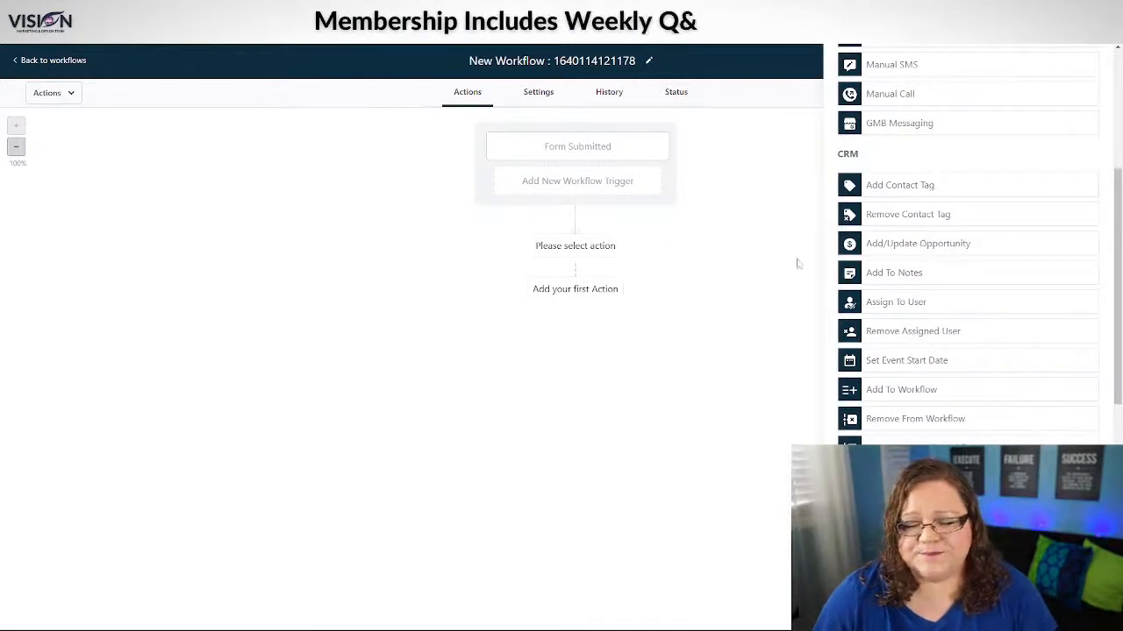
{"action": "left_click", "coordinate": [907, 244]}
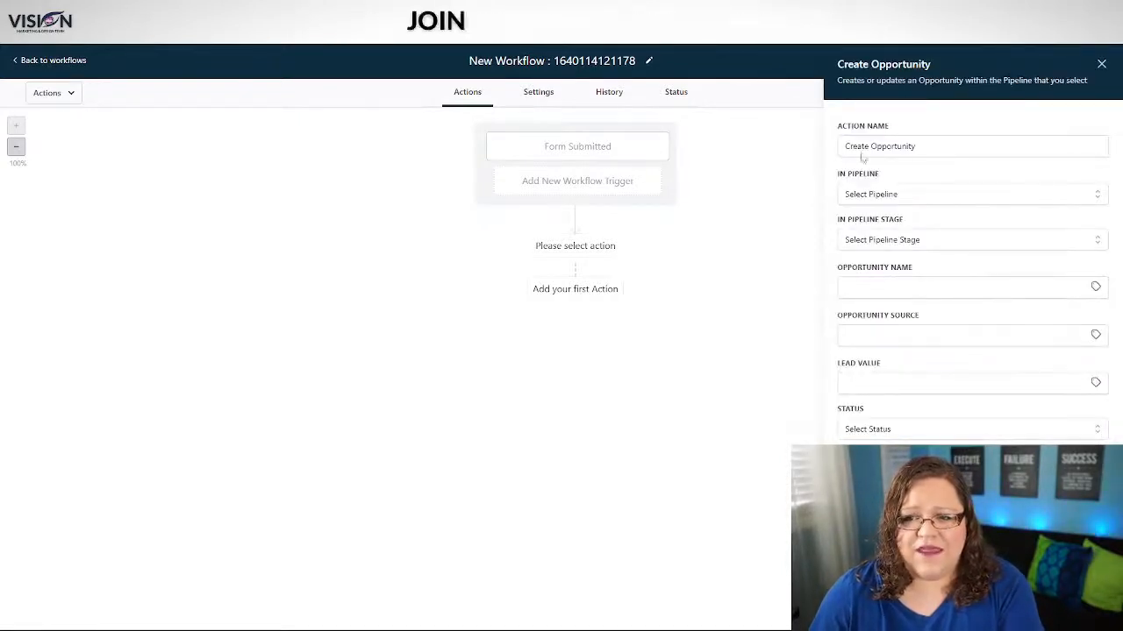
{"action": "left_click", "coordinate": [898, 197]}
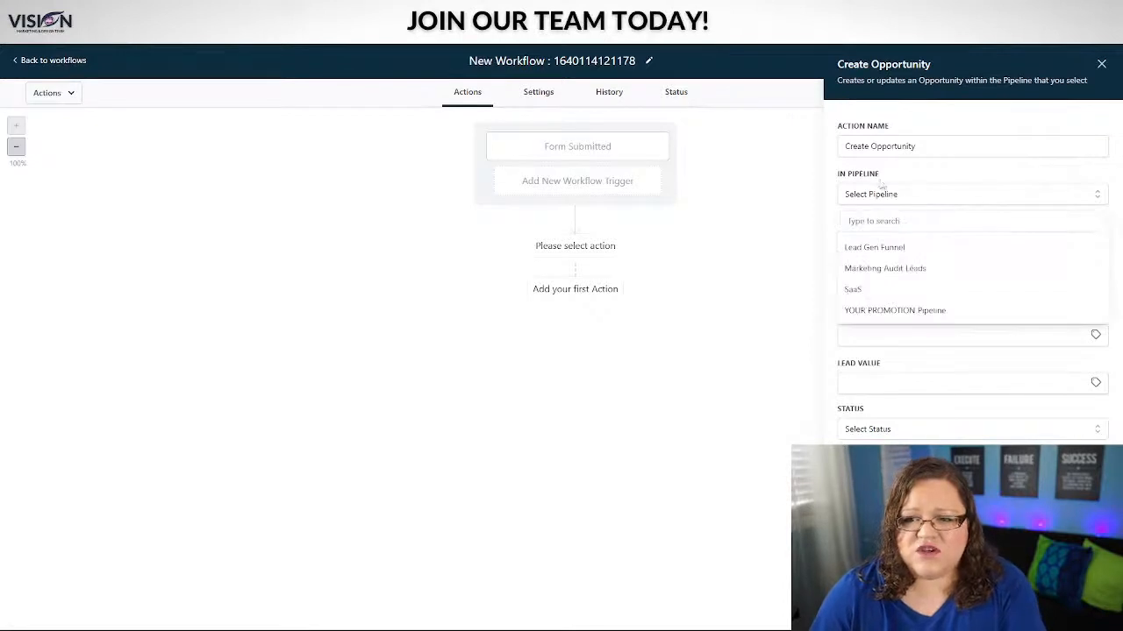
{"action": "left_click", "coordinate": [875, 249]}
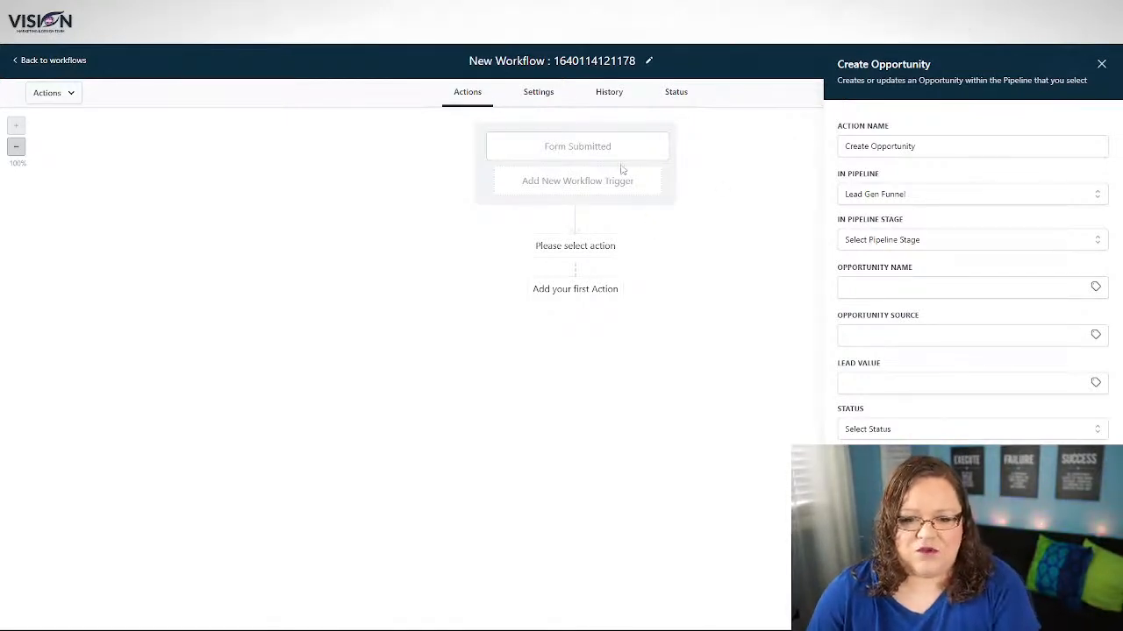
{"action": "left_click", "coordinate": [892, 243]}
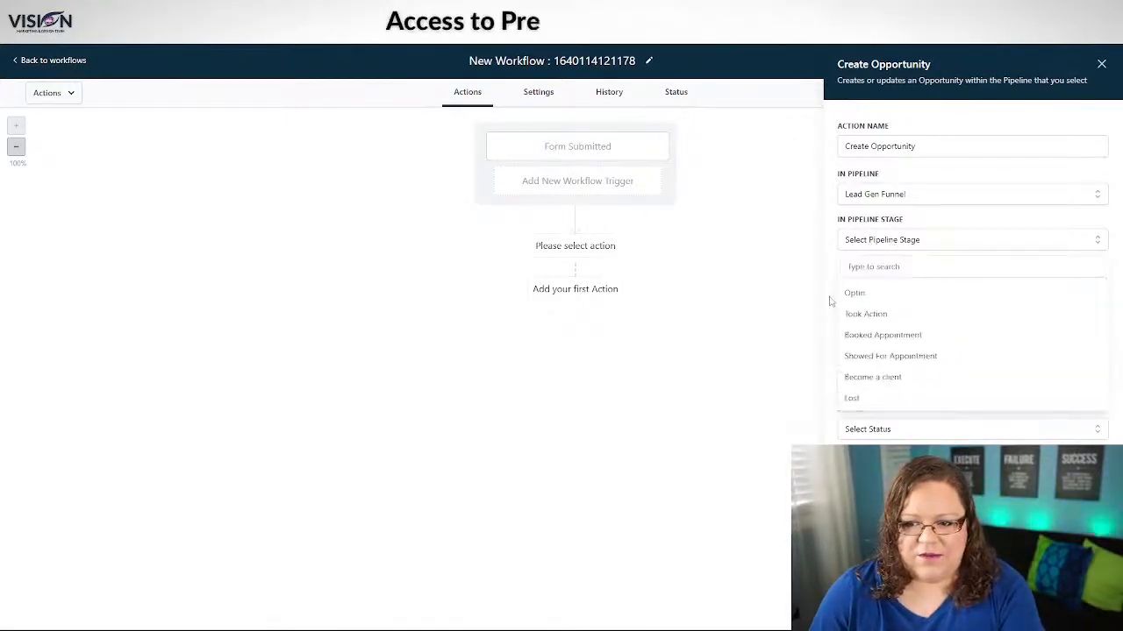
{"action": "left_click", "coordinate": [852, 293]}
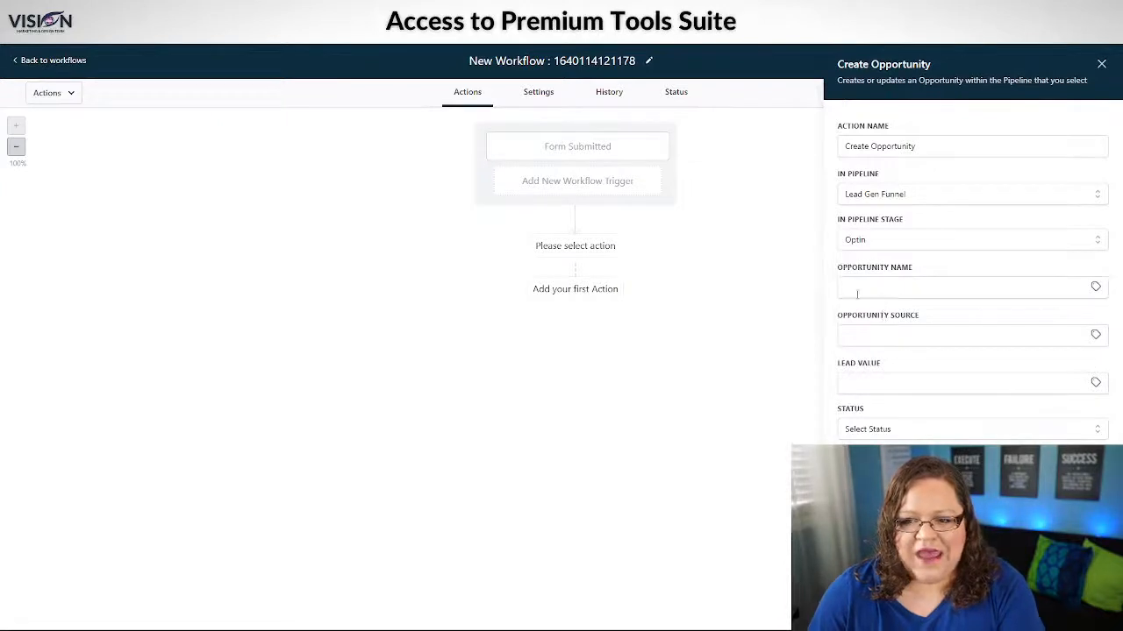
Set the opportunity name to {{contact.name}}, source to {{contact.source}} and status to open, and save the action and workflow.
{"action": "left_click", "coordinate": [1095, 288]}
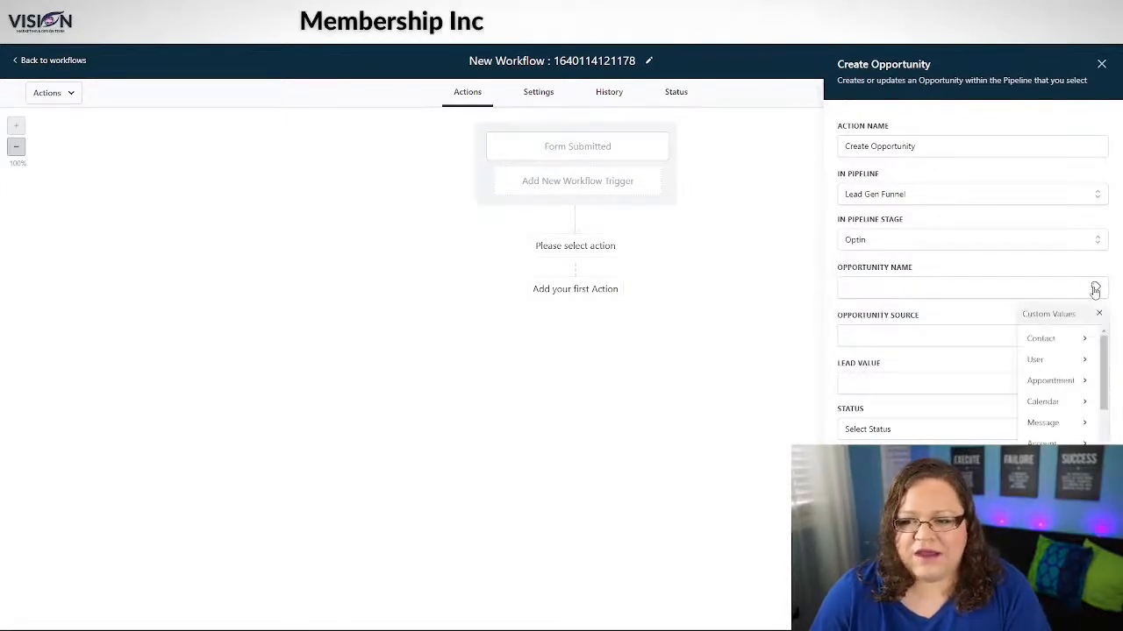
{"action": "left_click", "coordinate": [1085, 340]}
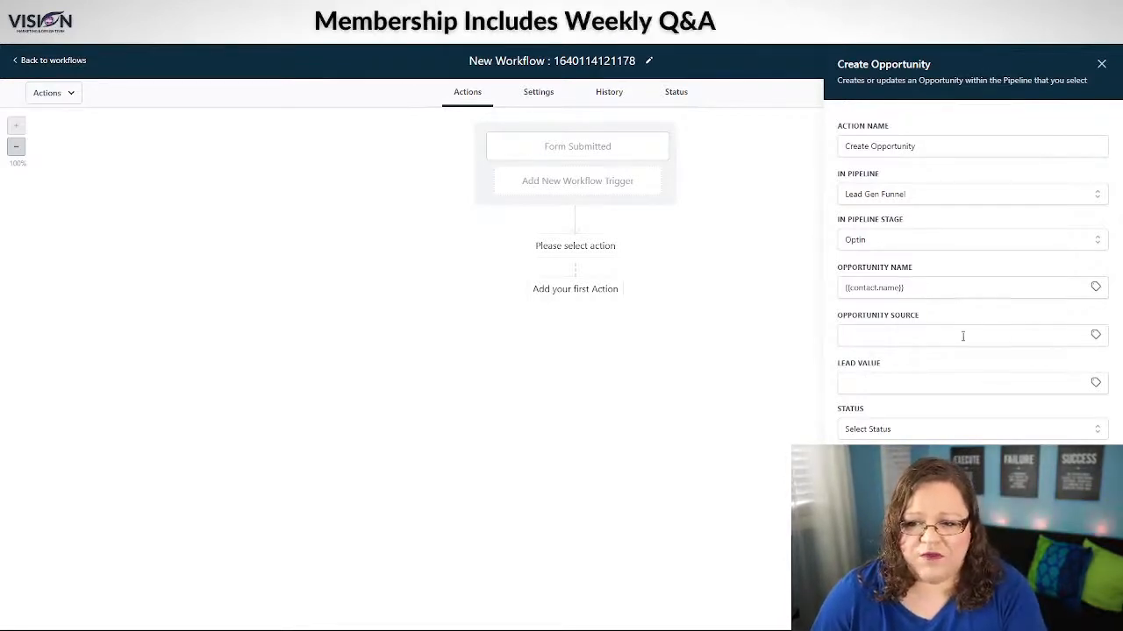
{"action": "left_click", "coordinate": [1097, 337]}
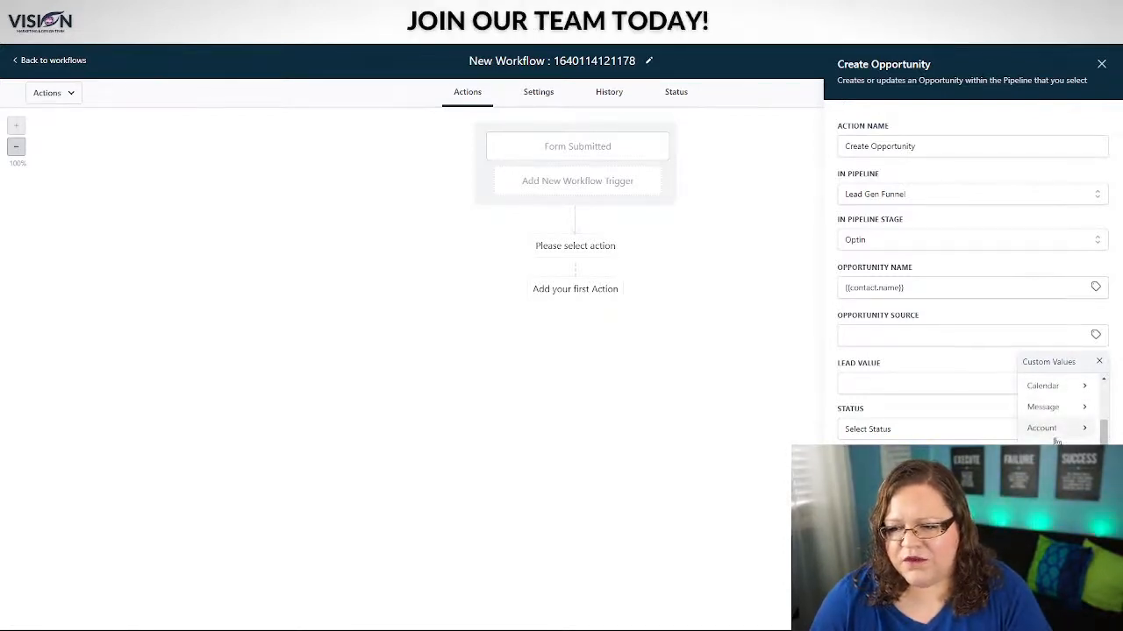
{"action": "left_click", "coordinate": [1051, 429]}
{"action": "scroll", "coordinate": [1061, 407], "scroll_direction": "down", "scroll_amount": 3}
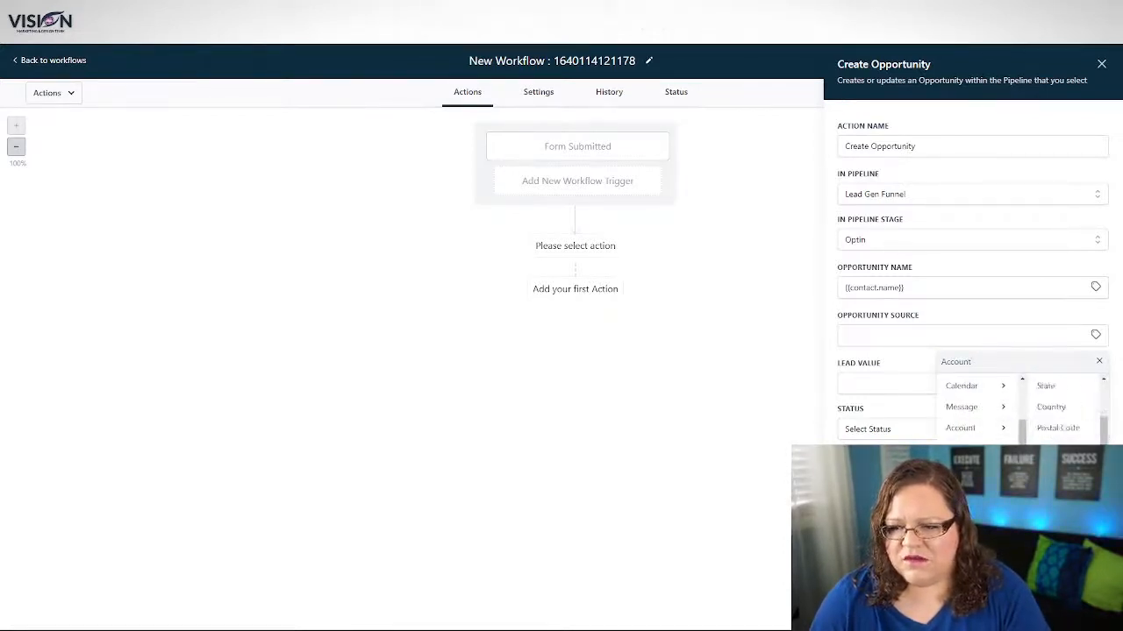
{"action": "scroll", "coordinate": [983, 404], "scroll_direction": "up", "scroll_amount": 3}
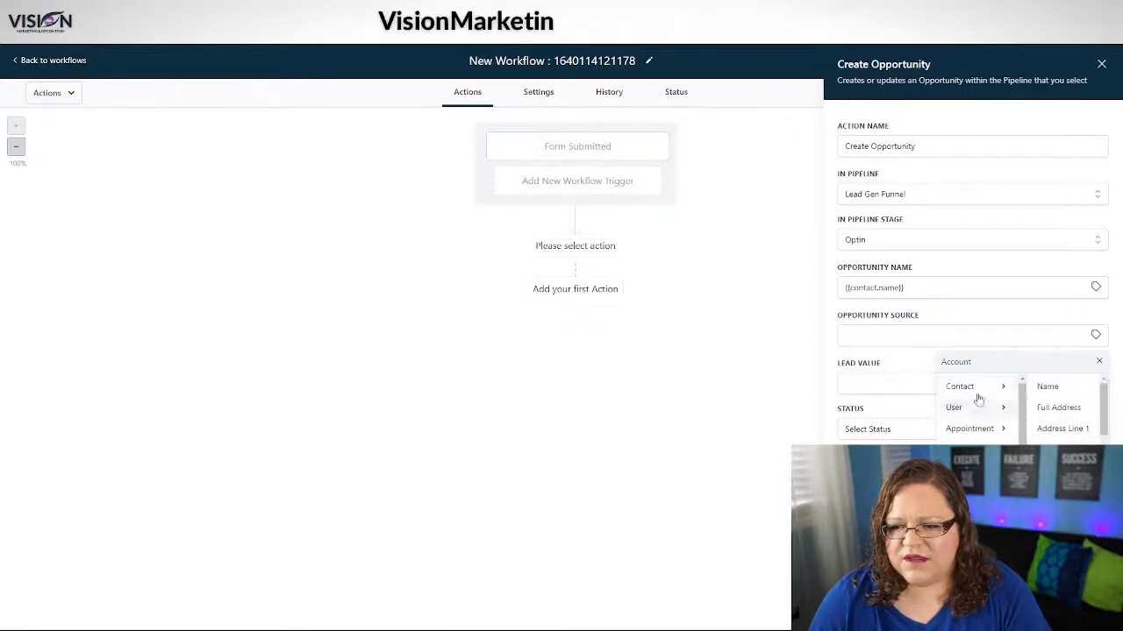
{"action": "left_click", "coordinate": [990, 386]}
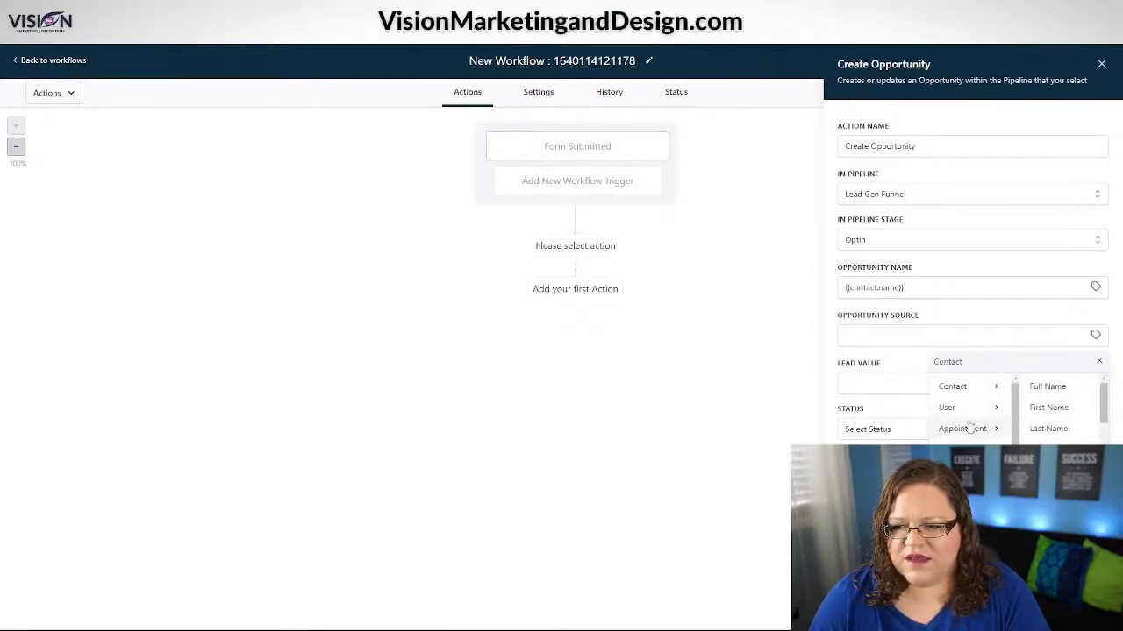
{"action": "scroll", "coordinate": [1057, 412], "scroll_direction": "down", "scroll_amount": 5}
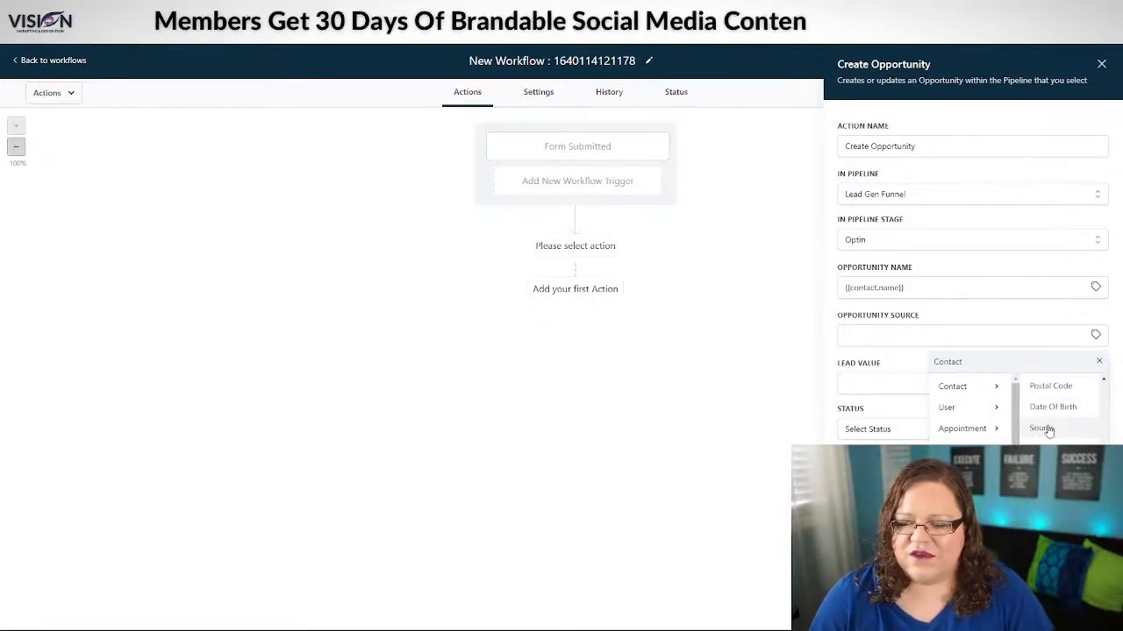
{"action": "left_click", "coordinate": [1042, 428]}
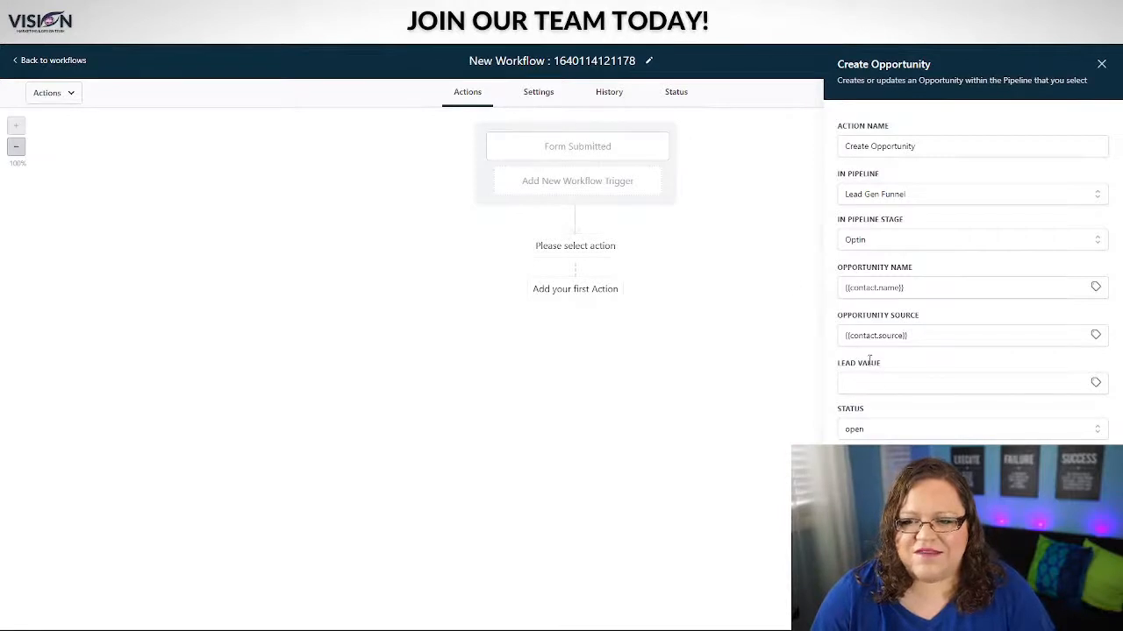
{"action": "left_click", "coordinate": [1068, 607]}
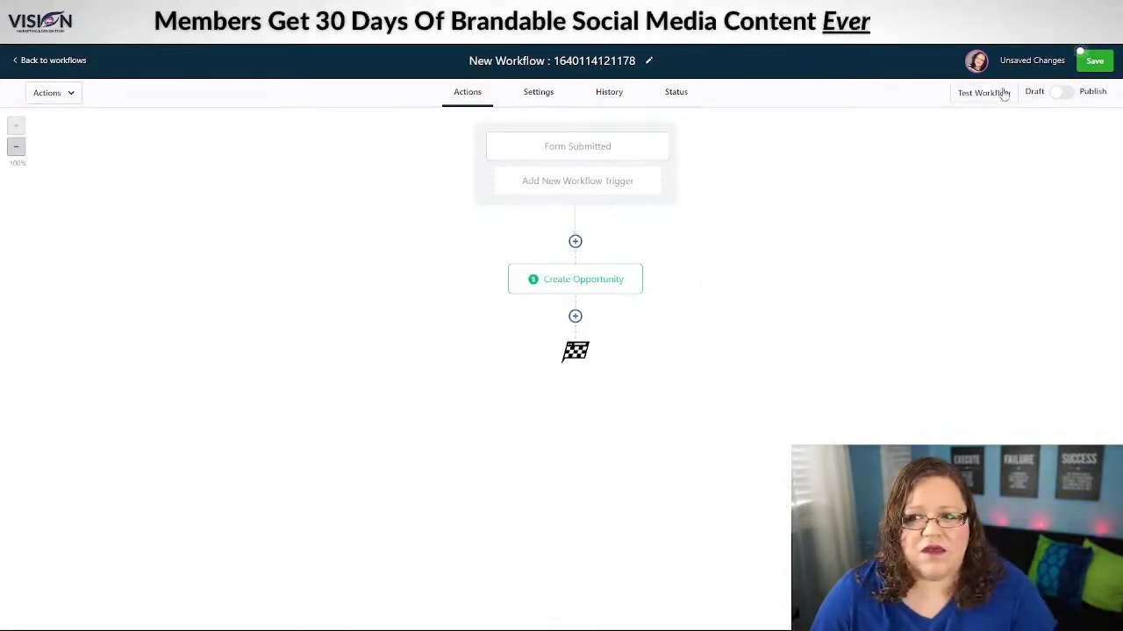
{"action": "left_click", "coordinate": [1093, 61]}
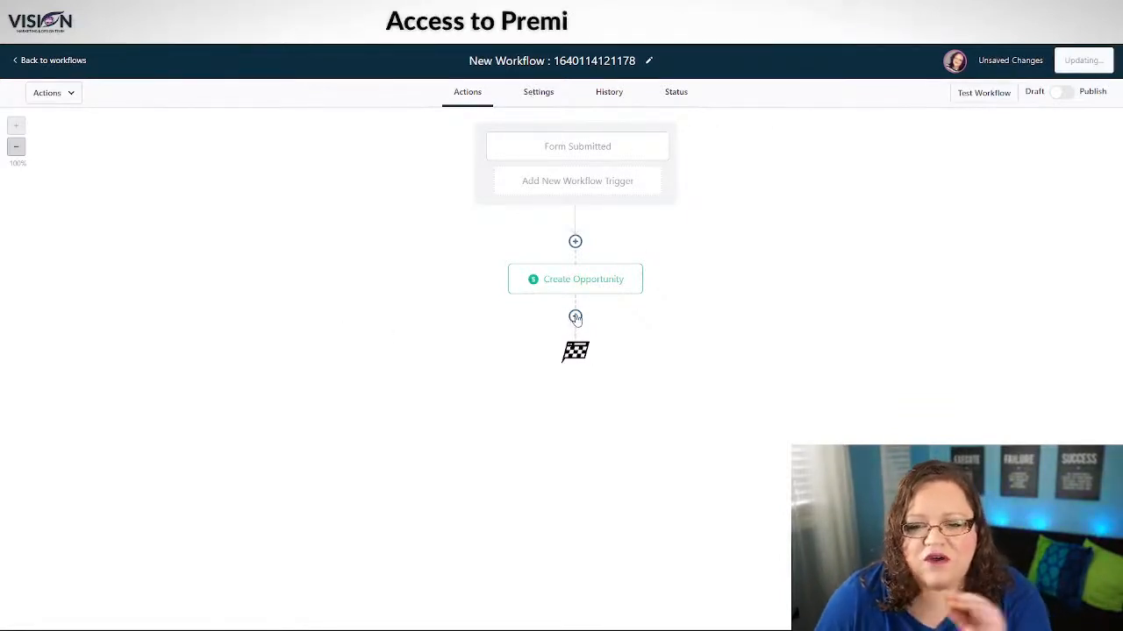
{"action": "left_click", "coordinate": [44, 61]}
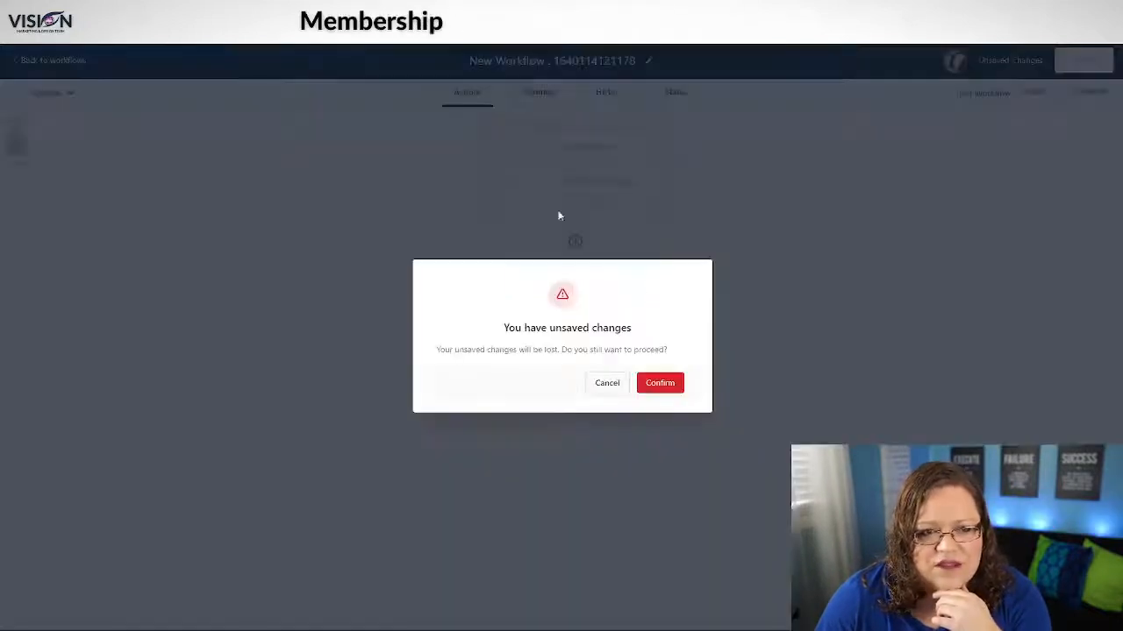
{"action": "left_click", "coordinate": [607, 383]}
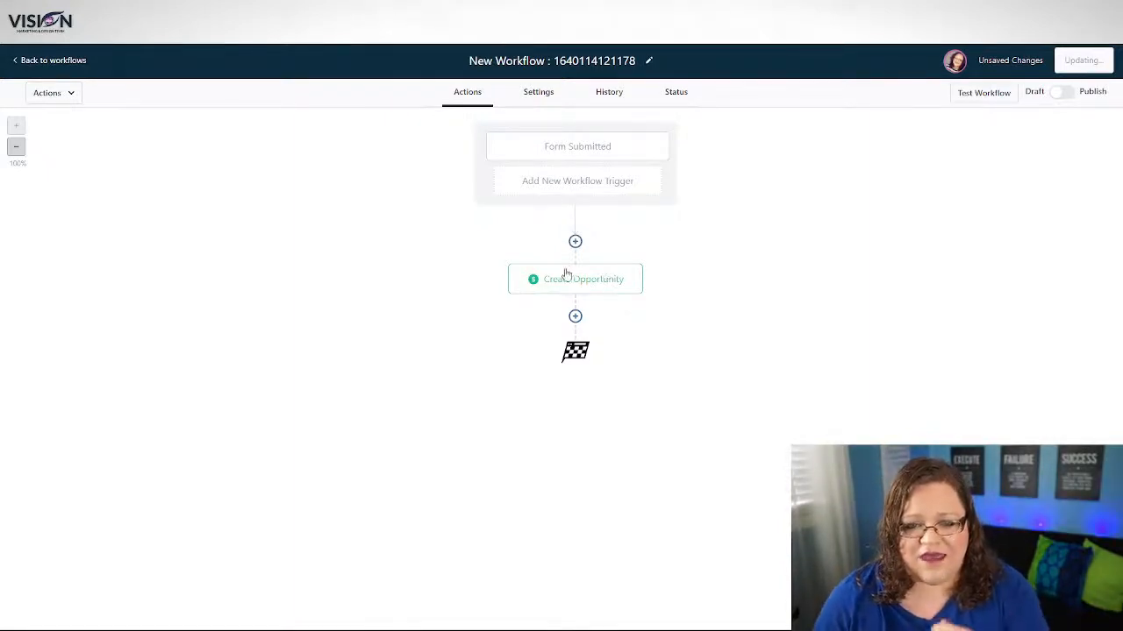
{"action": "left_click", "coordinate": [578, 181]}
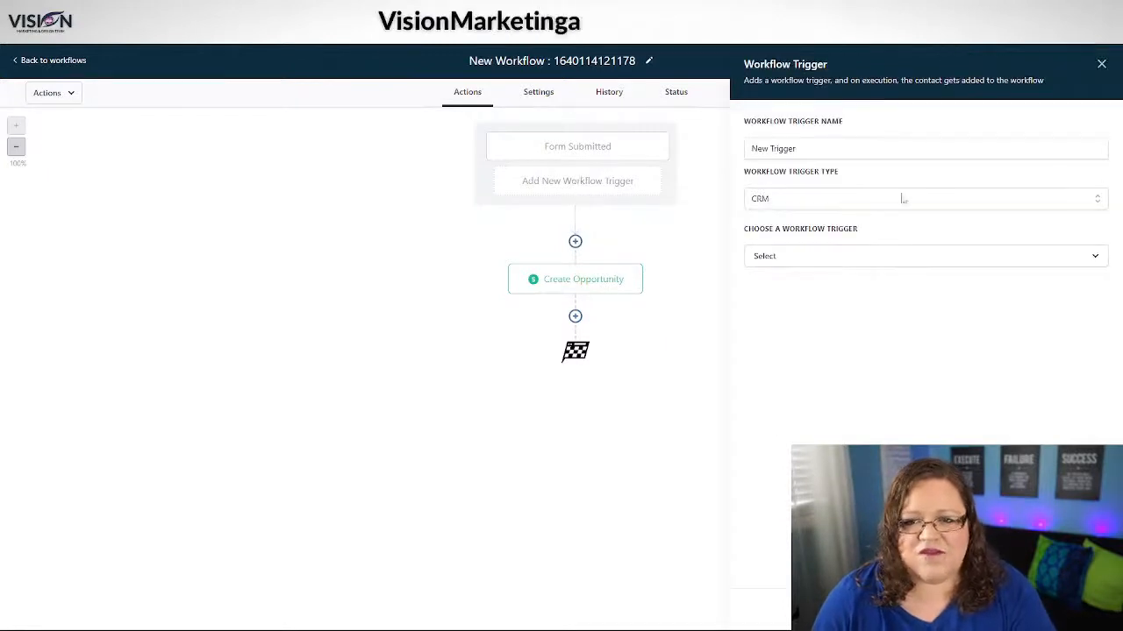
{"action": "left_click", "coordinate": [792, 260]}
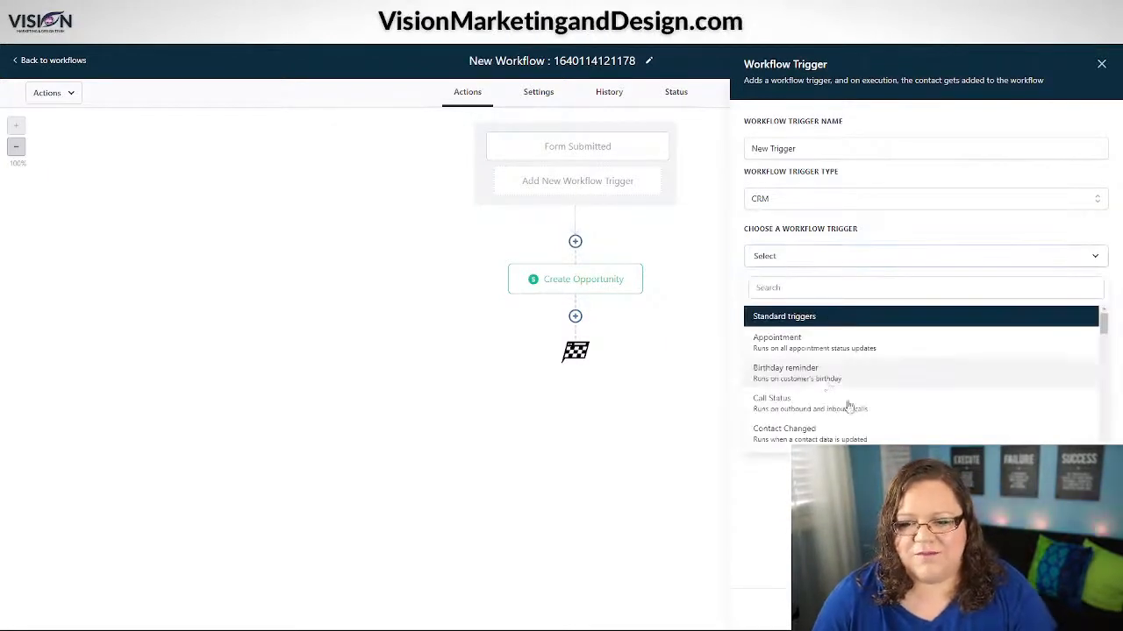
Delete the Create Opportunity action and the Form Submitted trigger from the workflow.
{"action": "left_click", "coordinate": [574, 279]}
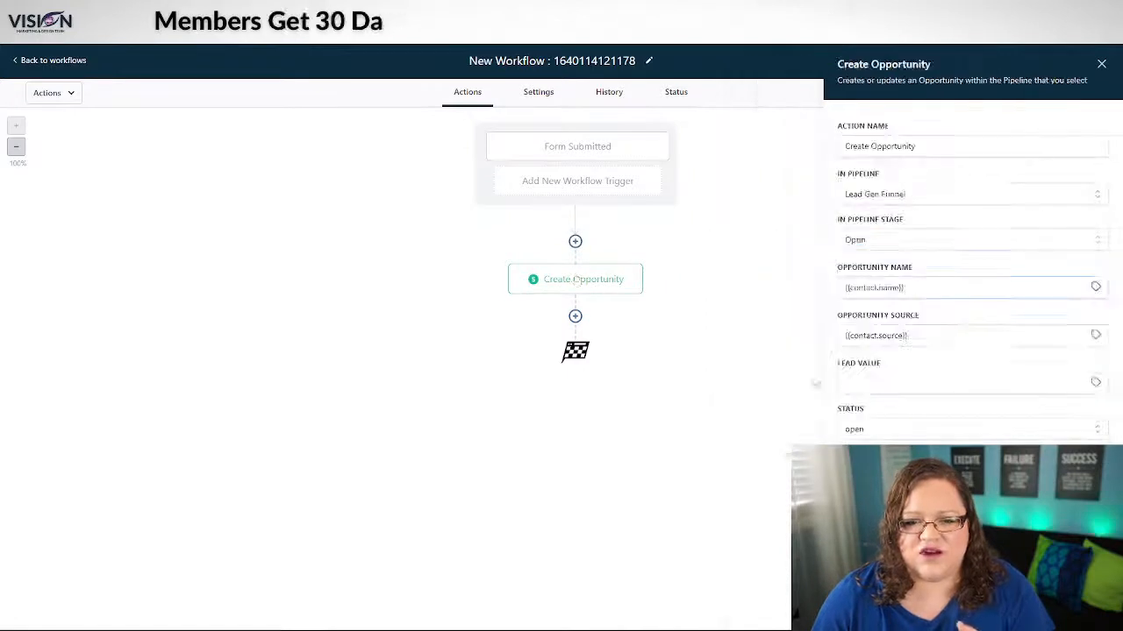
{"action": "left_click", "coordinate": [863, 607]}
{"action": "left_click", "coordinate": [664, 384]}
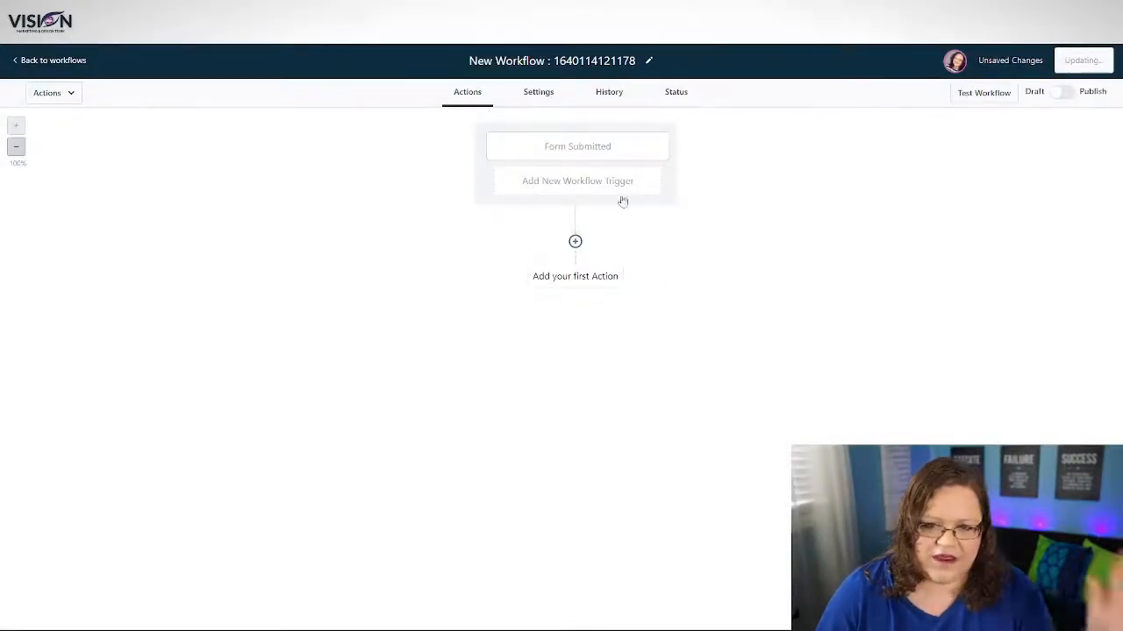
{"action": "left_click", "coordinate": [586, 146]}
{"action": "left_click", "coordinate": [759, 607]}
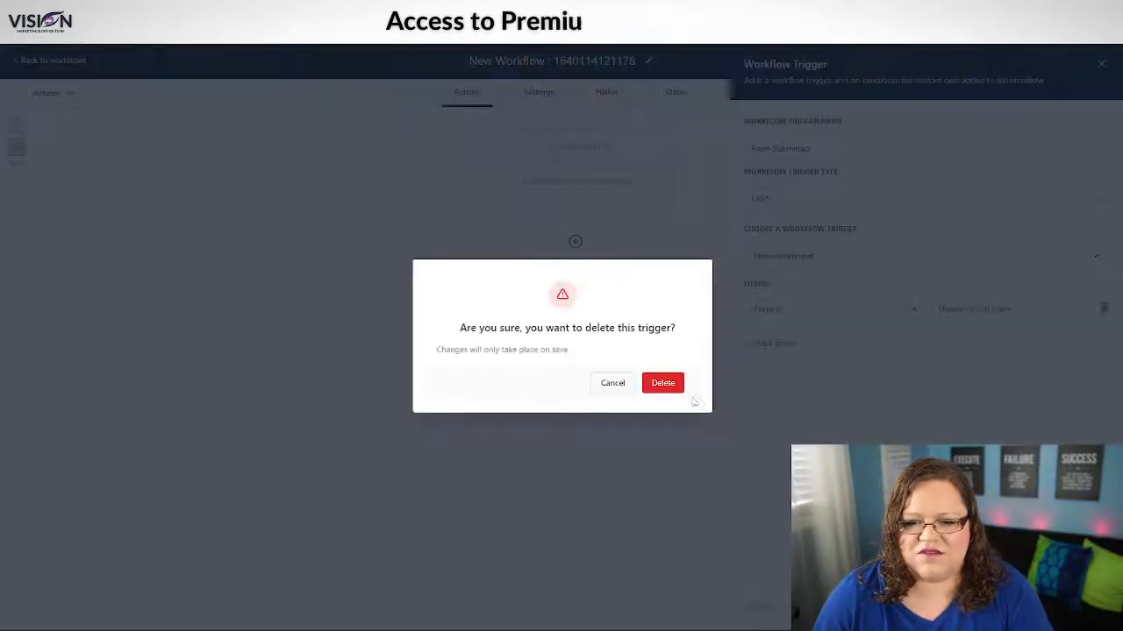
{"action": "left_click", "coordinate": [662, 384]}
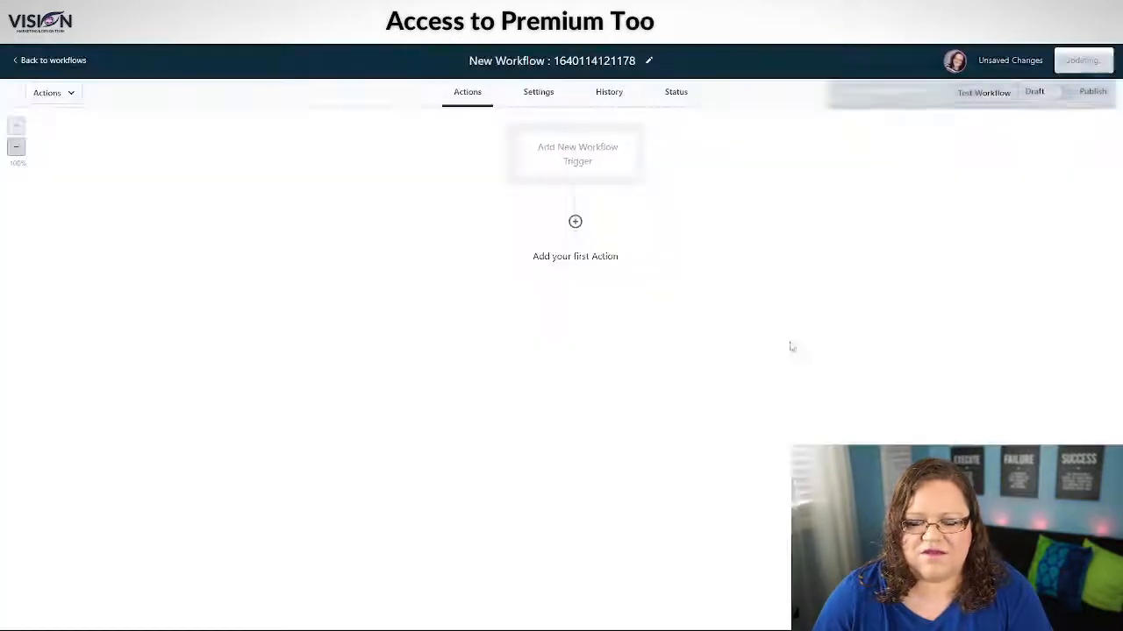
Start a new workflow trigger and set it to the standard "Trigger Link Clicked" event.
{"action": "left_click", "coordinate": [576, 159]}
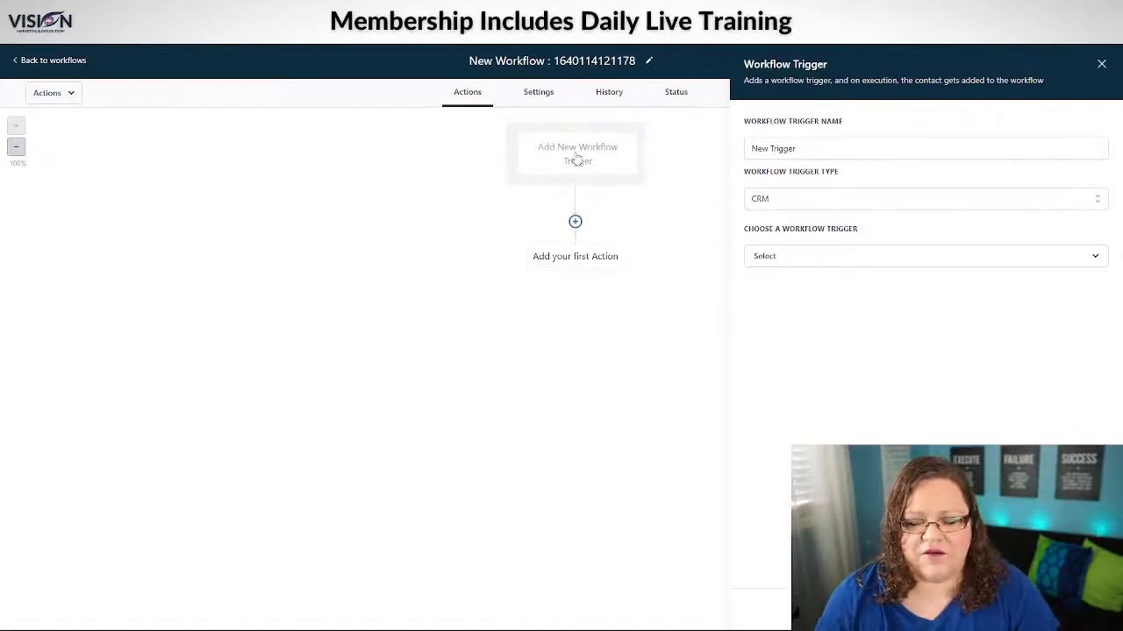
{"action": "left_click", "coordinate": [790, 256]}
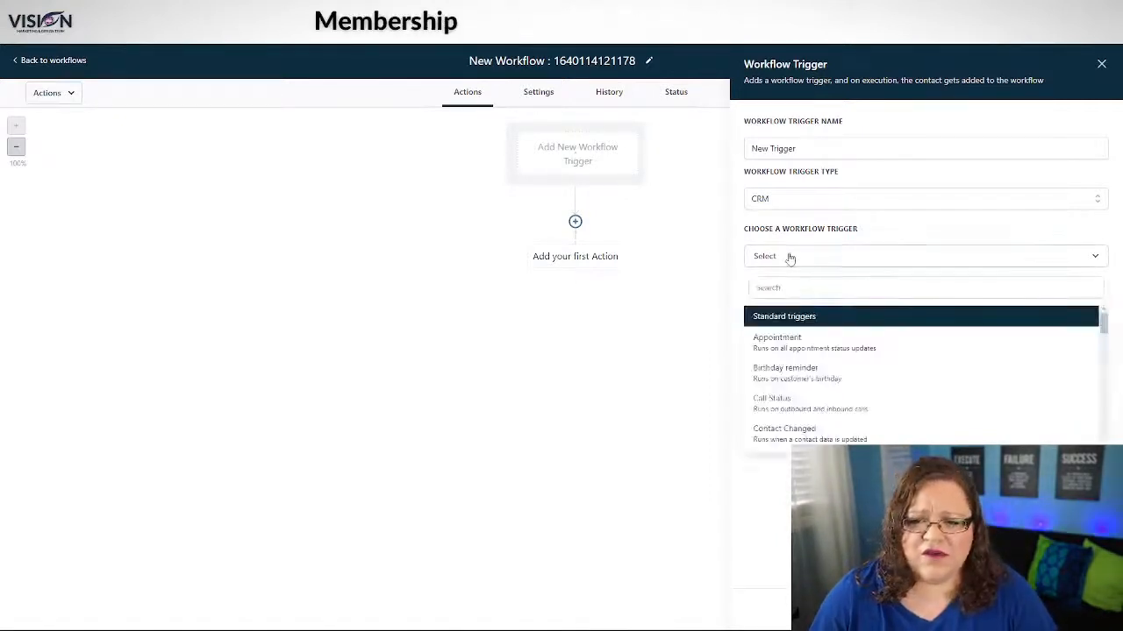
{"action": "scroll", "coordinate": [807, 405], "scroll_direction": "down", "scroll_amount": 2}
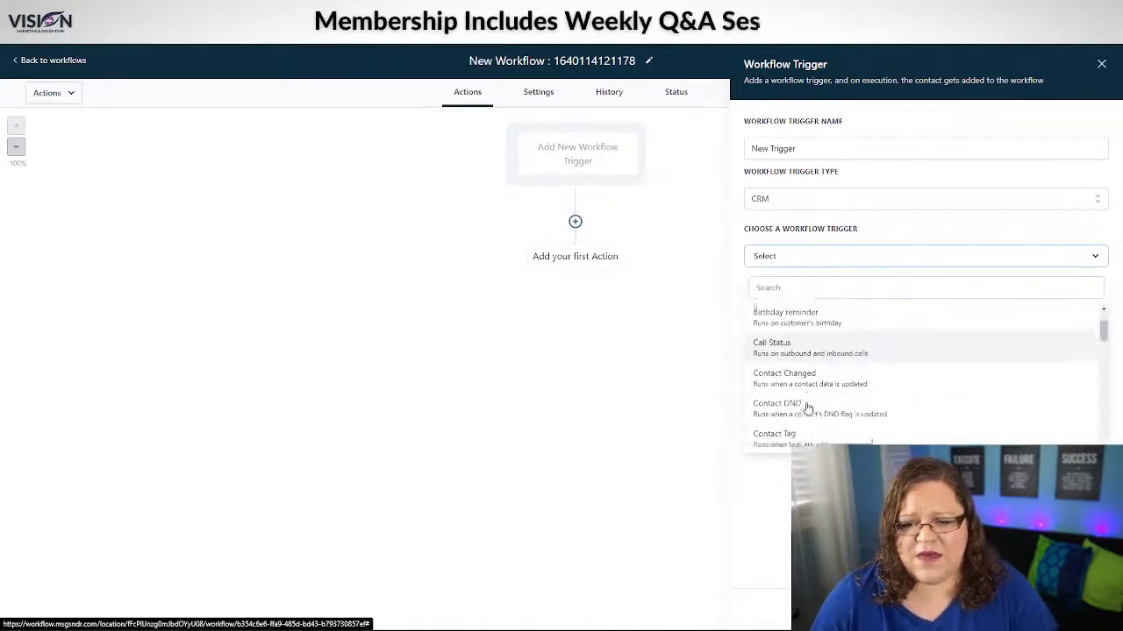
{"action": "scroll", "coordinate": [807, 407], "scroll_direction": "down", "scroll_amount": 5}
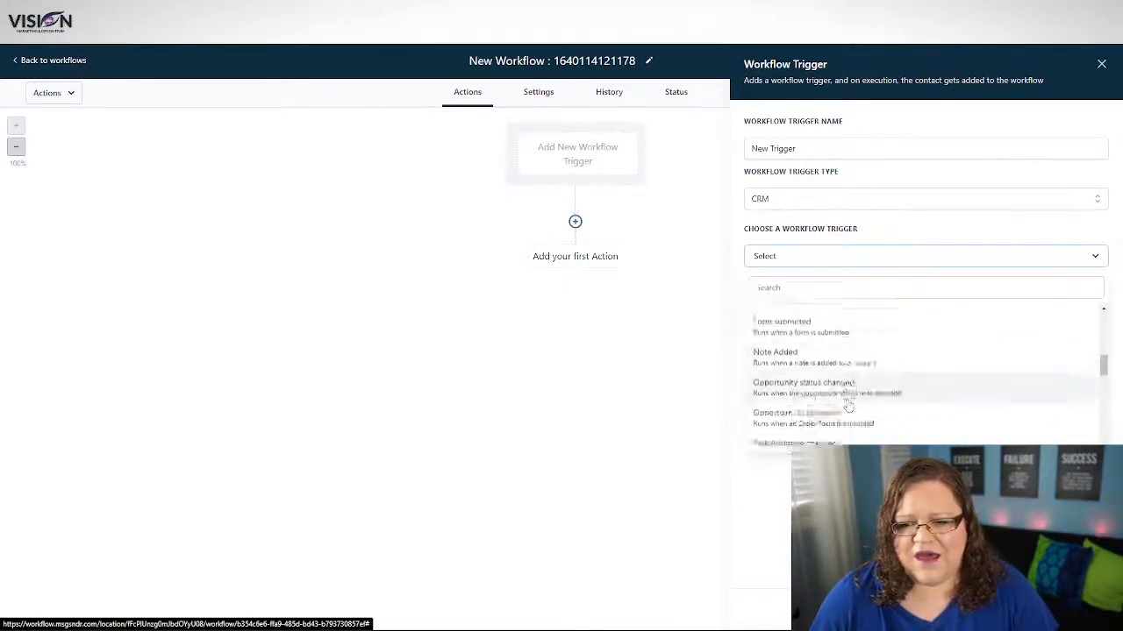
{"action": "scroll", "coordinate": [842, 403], "scroll_direction": "down", "scroll_amount": 3}
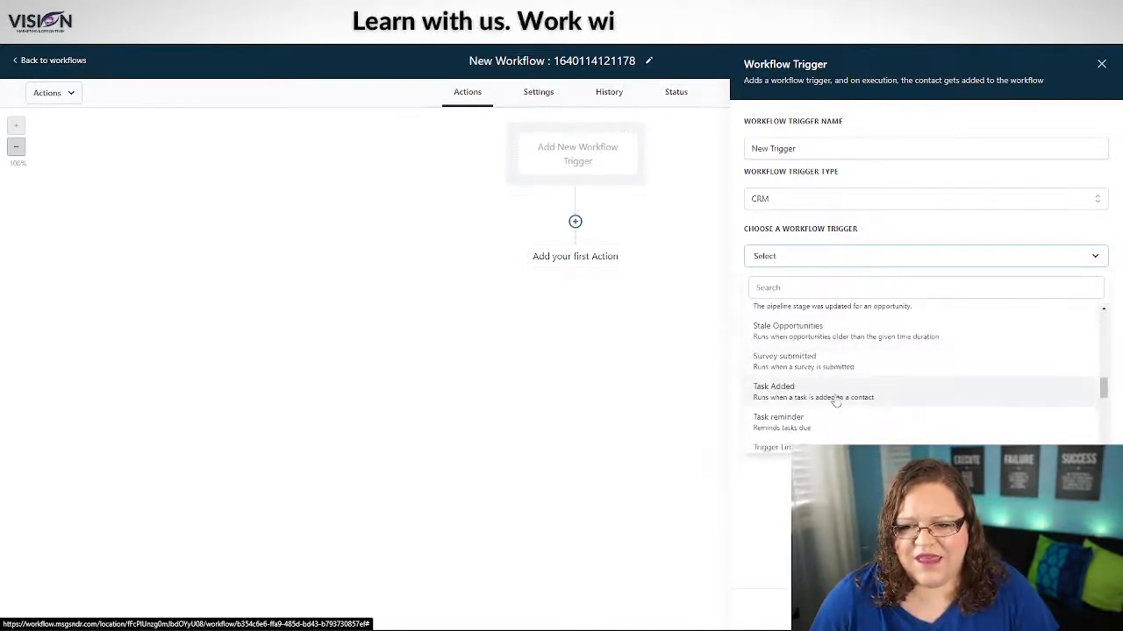
{"action": "scroll", "coordinate": [835, 405], "scroll_direction": "up", "scroll_amount": 3}
{"action": "scroll", "coordinate": [834, 426], "scroll_direction": "down", "scroll_amount": 3}
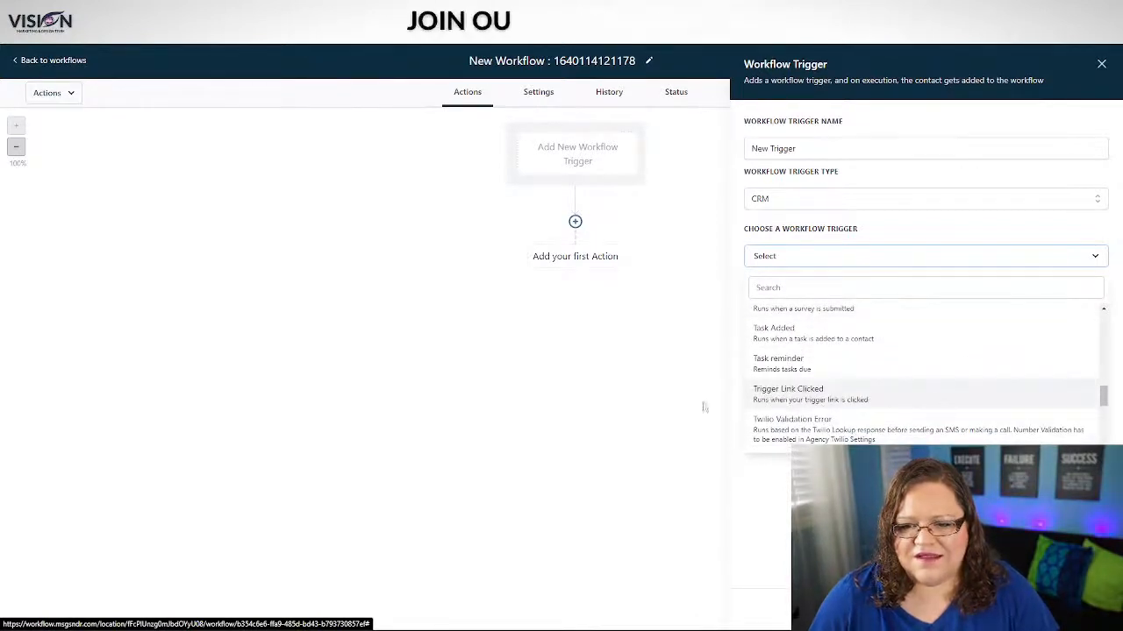
{"action": "left_click", "coordinate": [820, 396]}
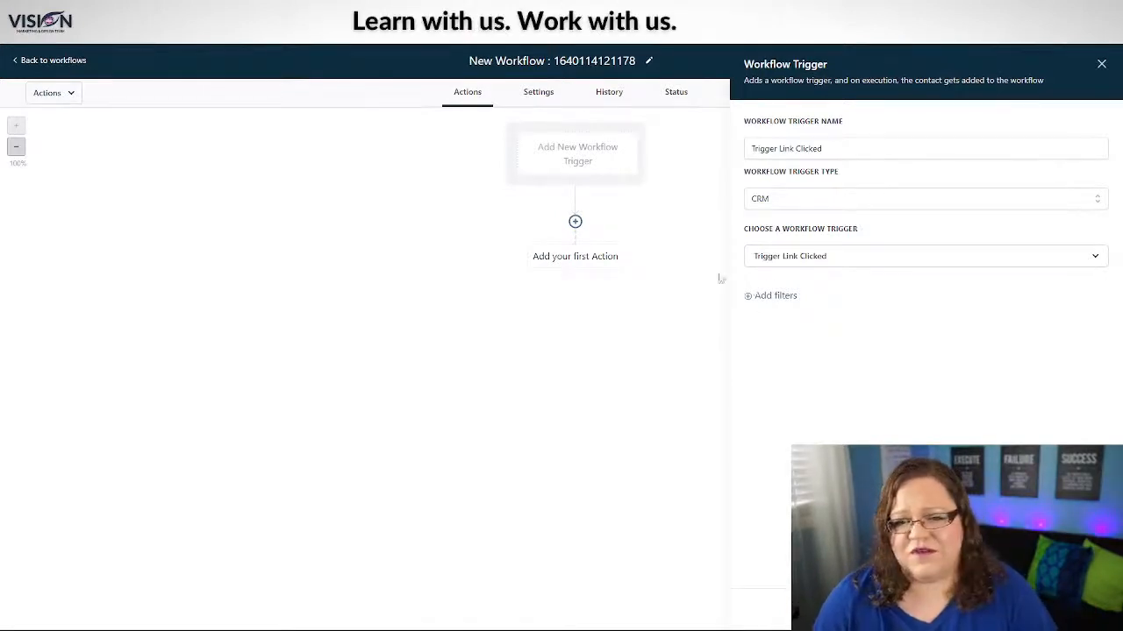
Filter the Trigger Link Clicked trigger to the "test" trigger link and save the trigger.
{"action": "left_click", "coordinate": [777, 296]}
{"action": "left_click", "coordinate": [830, 314]}
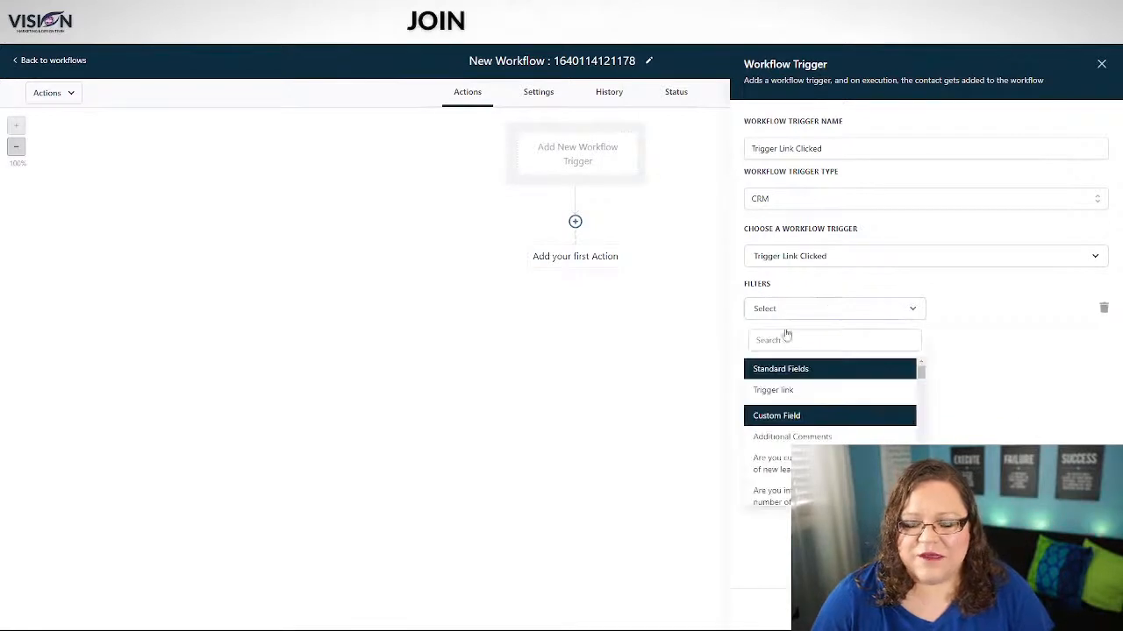
{"action": "left_click", "coordinate": [770, 391]}
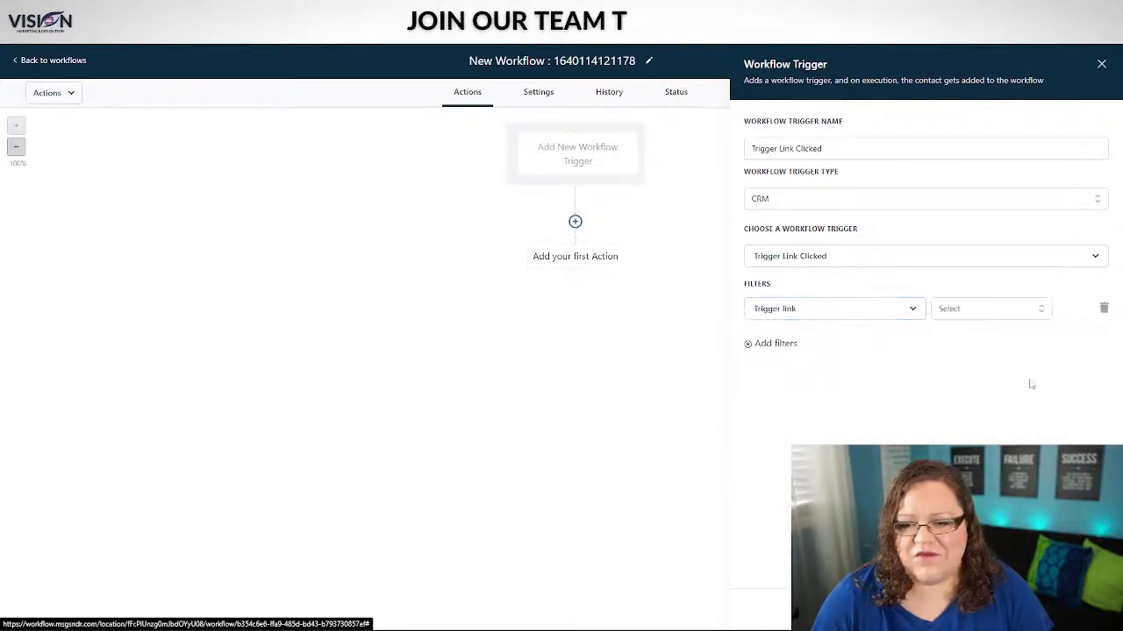
{"action": "left_click", "coordinate": [963, 307]}
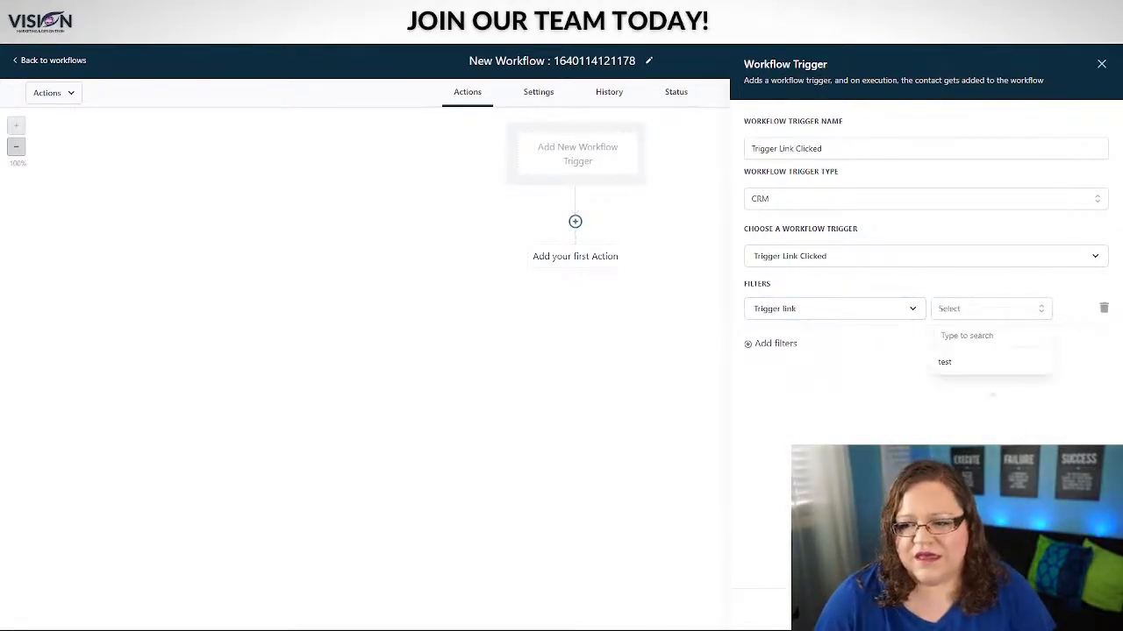
{"action": "left_click", "coordinate": [978, 366]}
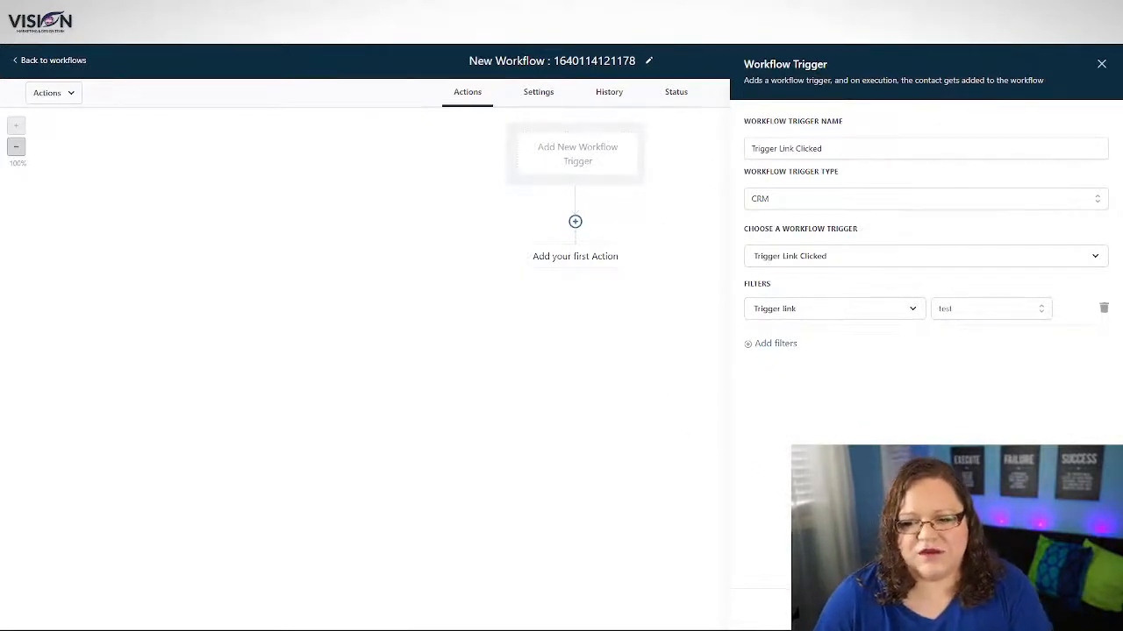
{"action": "left_click", "coordinate": [1068, 610]}
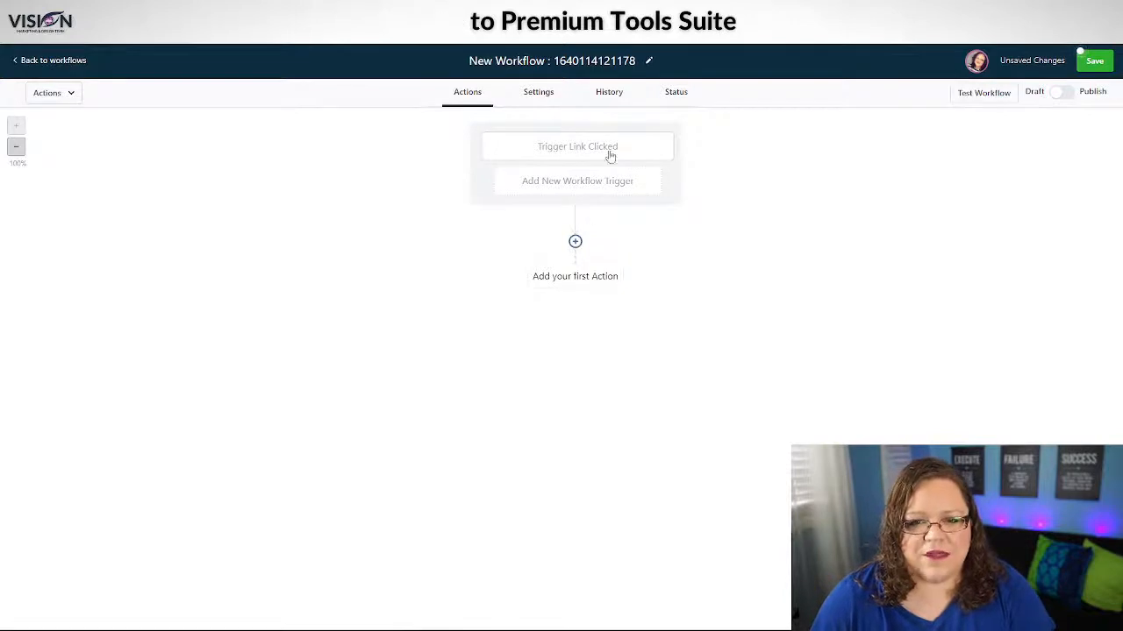
Draft a Create Opportunity action for the "Took Action" stage of the "Lead Gen Funnel" pipeline with status open, and close it unsaved.
{"action": "left_click", "coordinate": [575, 243]}
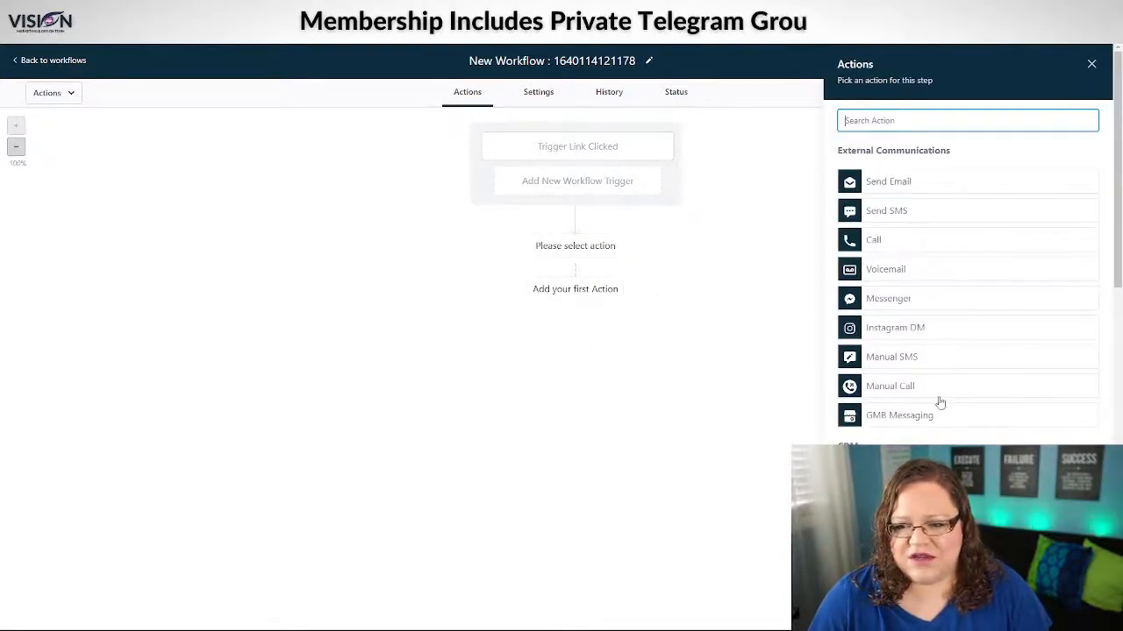
{"action": "scroll", "coordinate": [910, 413], "scroll_direction": "down", "scroll_amount": 2}
{"action": "left_click", "coordinate": [940, 364]}
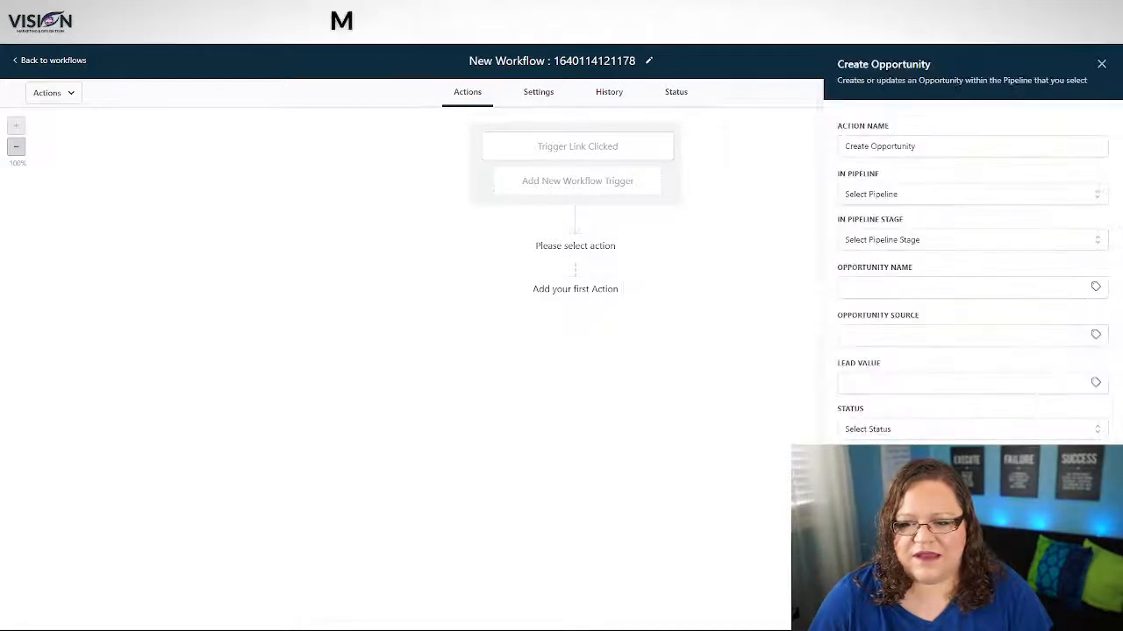
{"action": "left_click", "coordinate": [886, 196]}
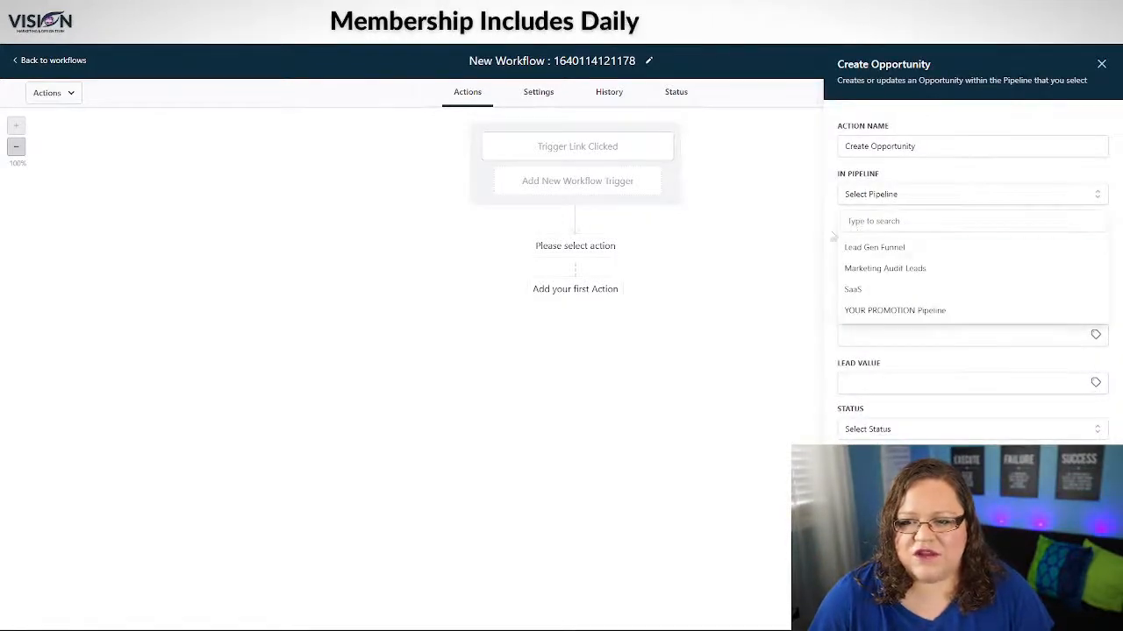
{"action": "left_click", "coordinate": [903, 247]}
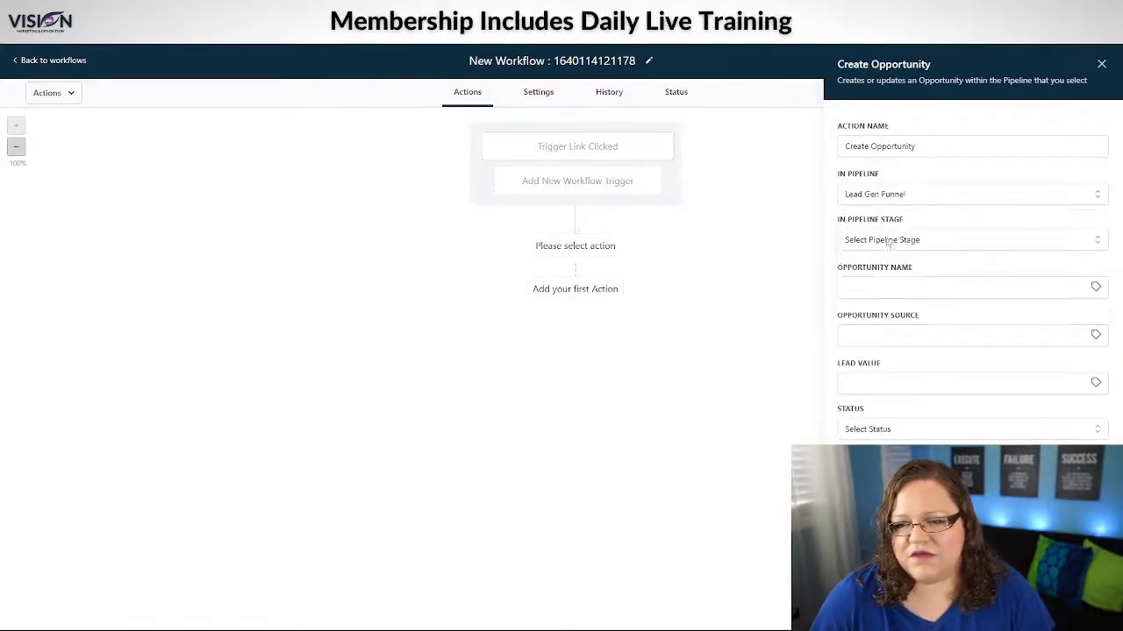
{"action": "left_click", "coordinate": [939, 239]}
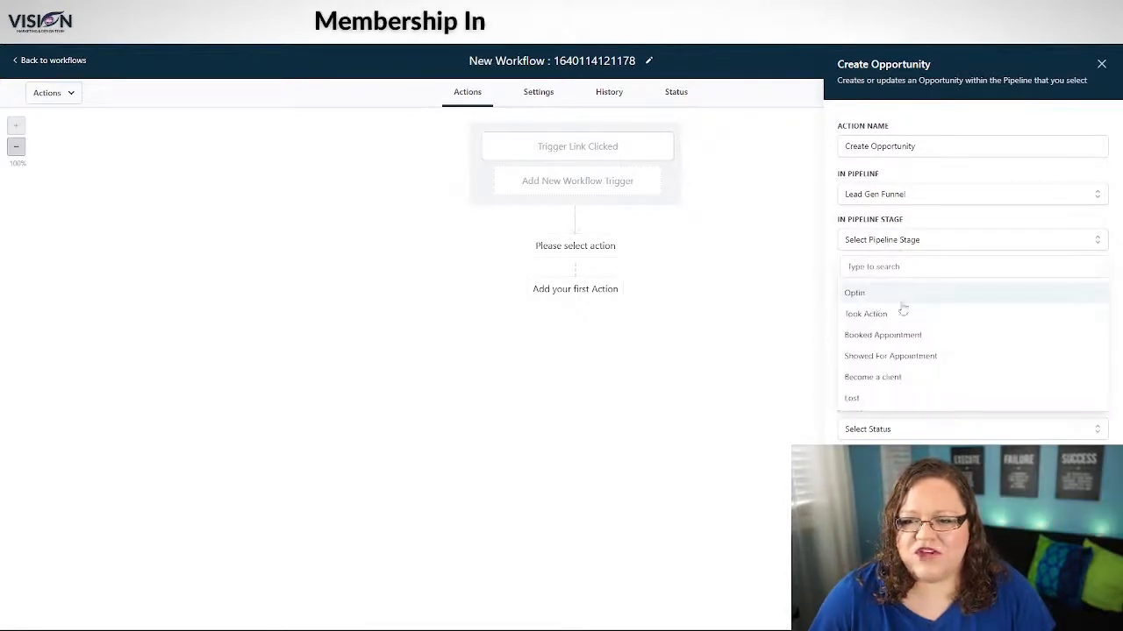
{"action": "left_click", "coordinate": [874, 316]}
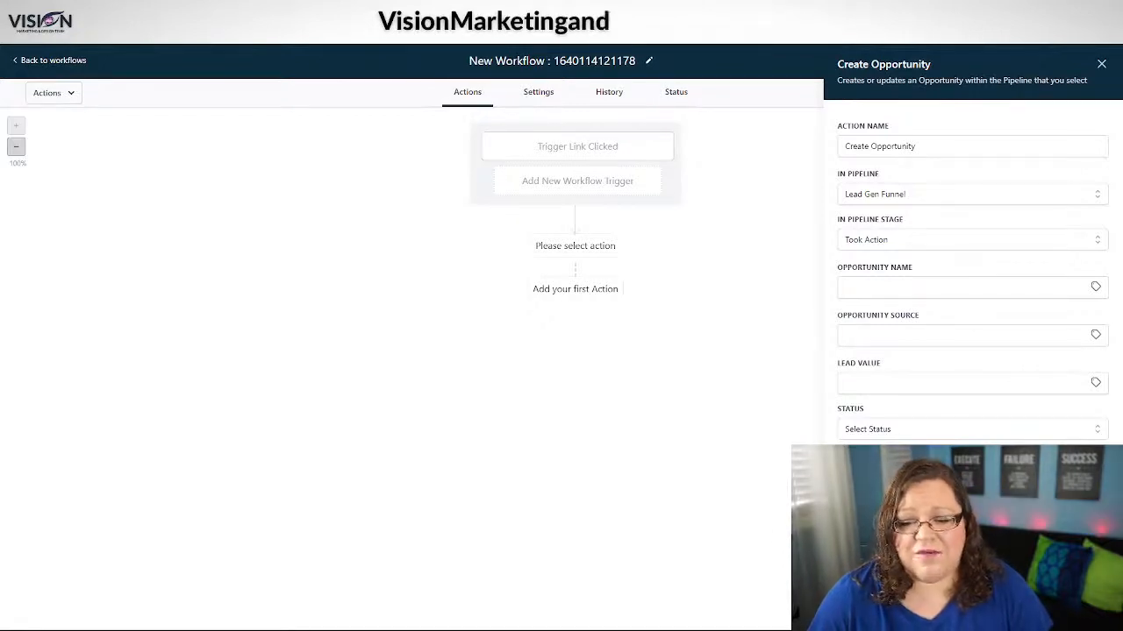
{"action": "left_click", "coordinate": [886, 459]}
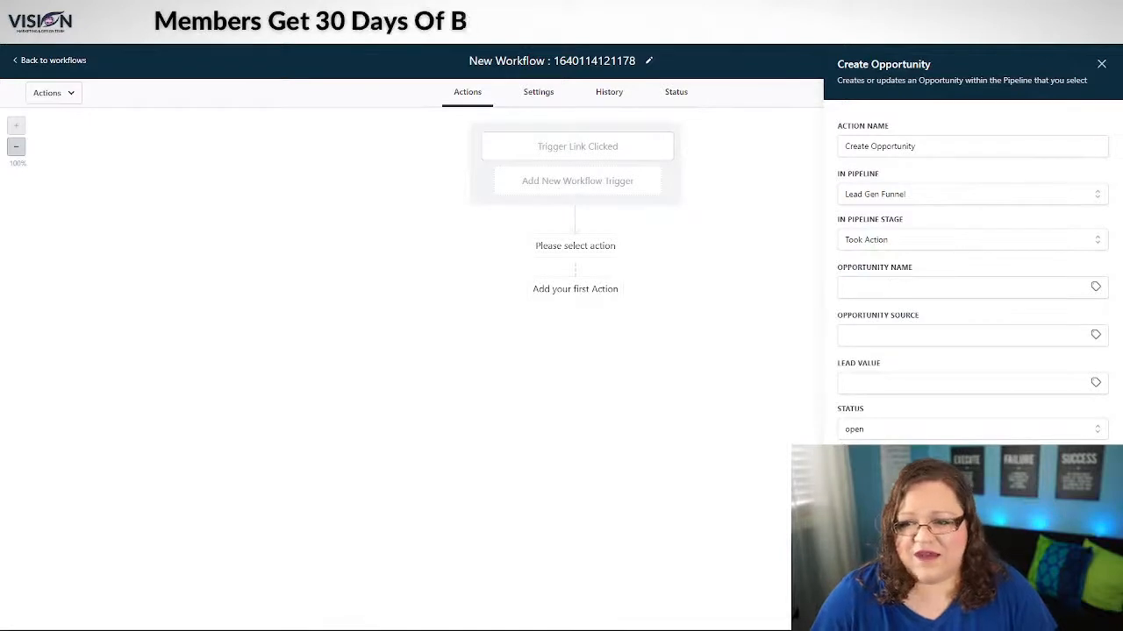
{"action": "left_click", "coordinate": [1103, 65]}
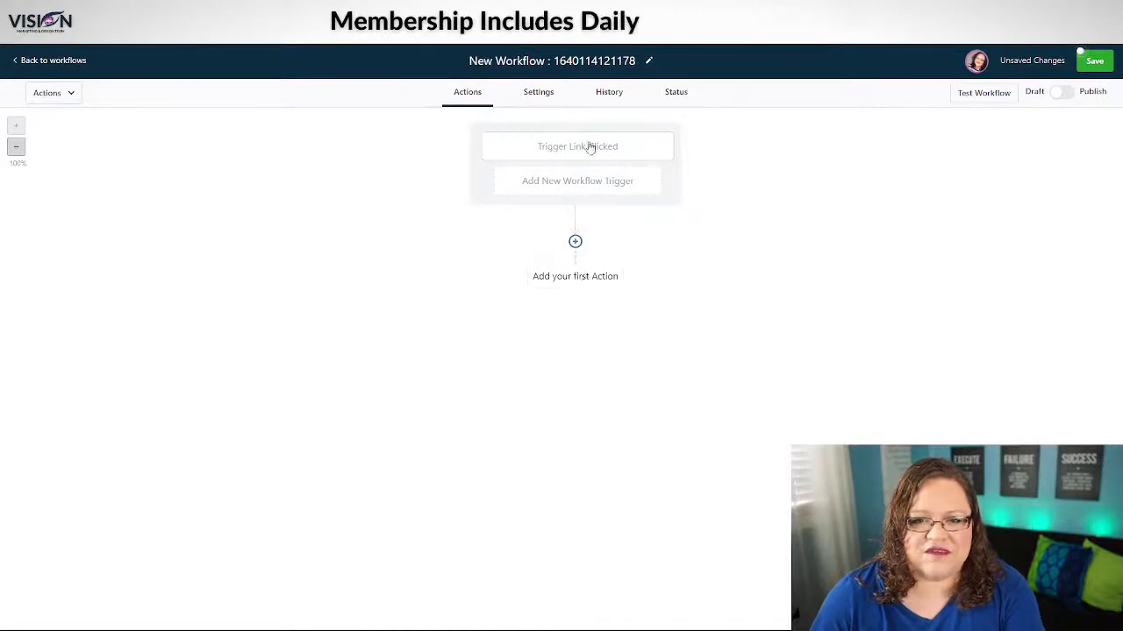
Start an additional Contact Tag trigger, look through its filter fields, and close it without saving.
{"action": "left_click", "coordinate": [567, 182]}
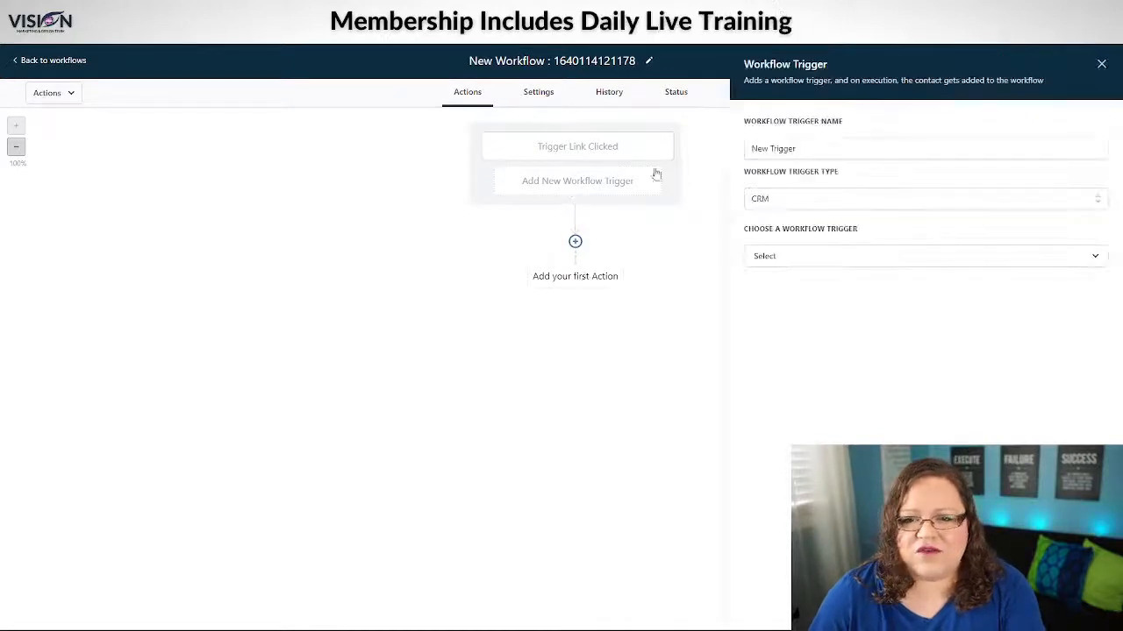
{"action": "left_click", "coordinate": [777, 256]}
{"action": "scroll", "coordinate": [824, 377], "scroll_direction": "down", "scroll_amount": 3}
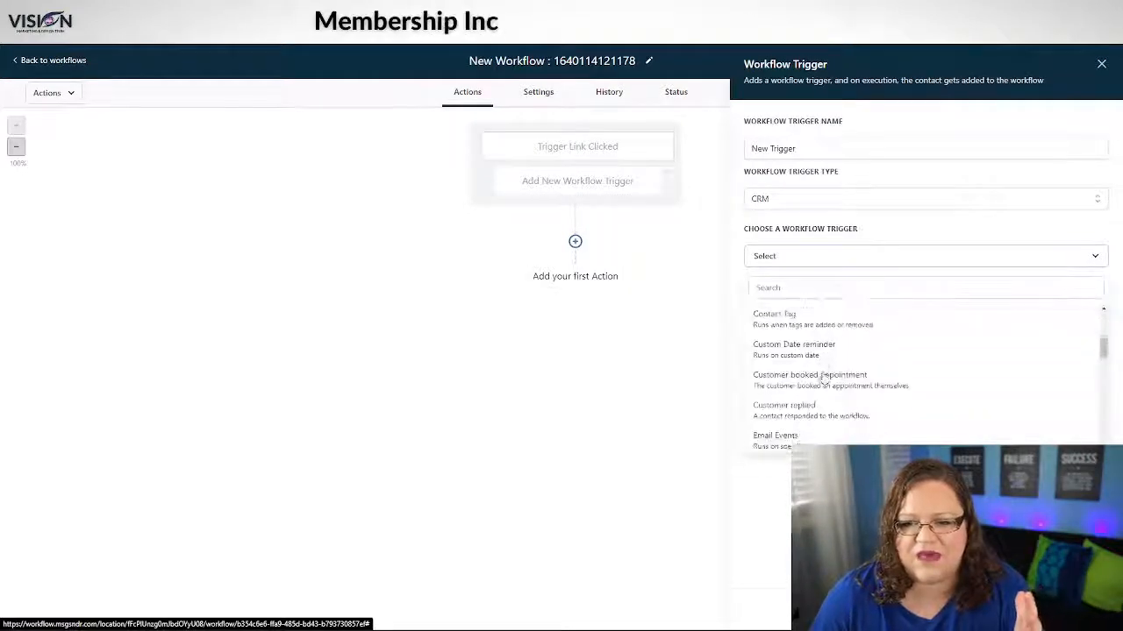
{"action": "scroll", "coordinate": [790, 376], "scroll_direction": "up", "scroll_amount": 1}
{"action": "left_click", "coordinate": [783, 373]}
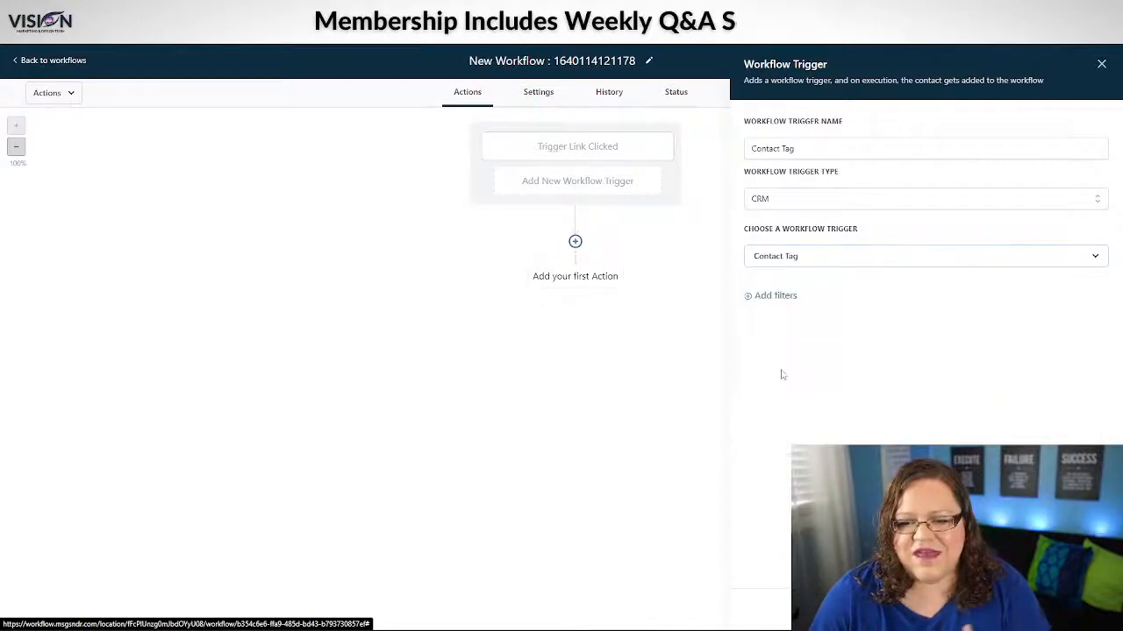
{"action": "left_click", "coordinate": [777, 296]}
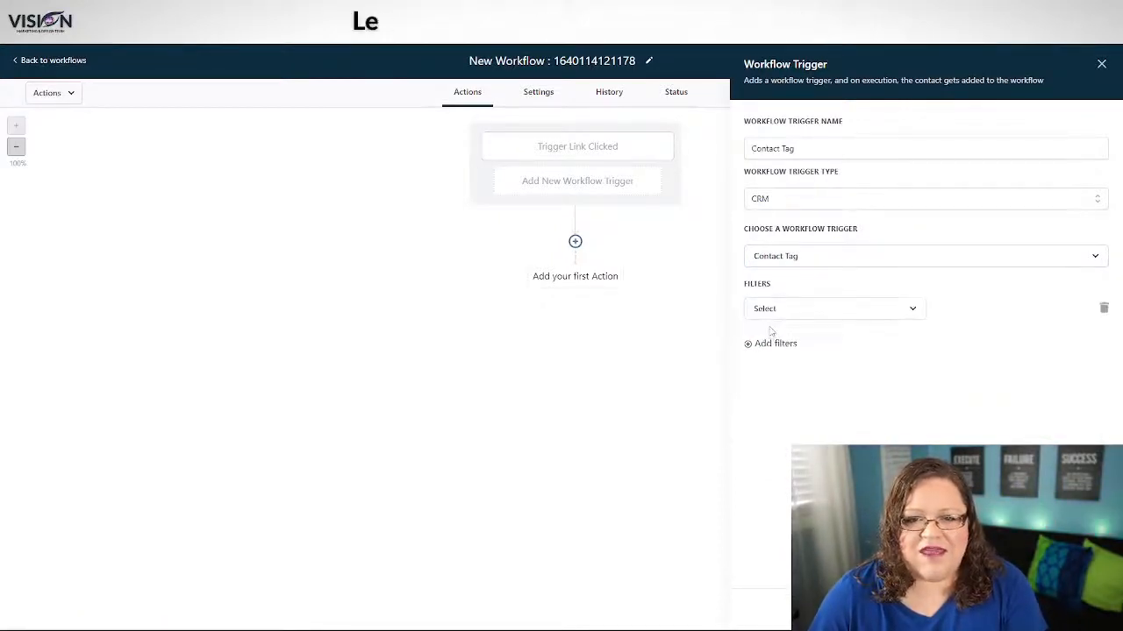
{"action": "left_click", "coordinate": [778, 313]}
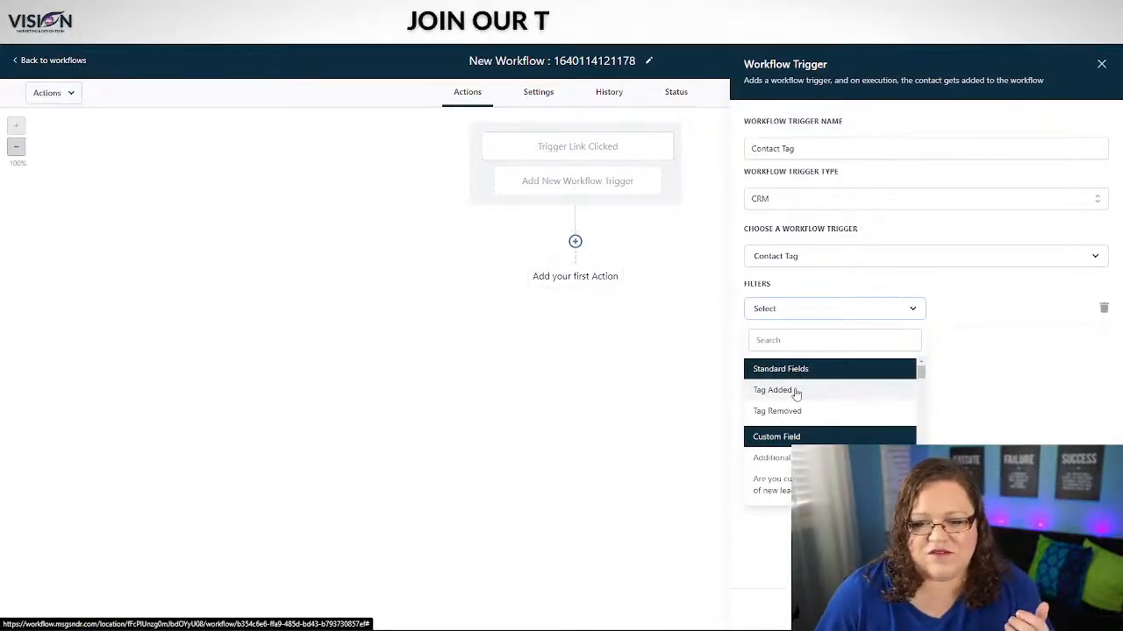
{"action": "left_click", "coordinate": [1101, 65]}
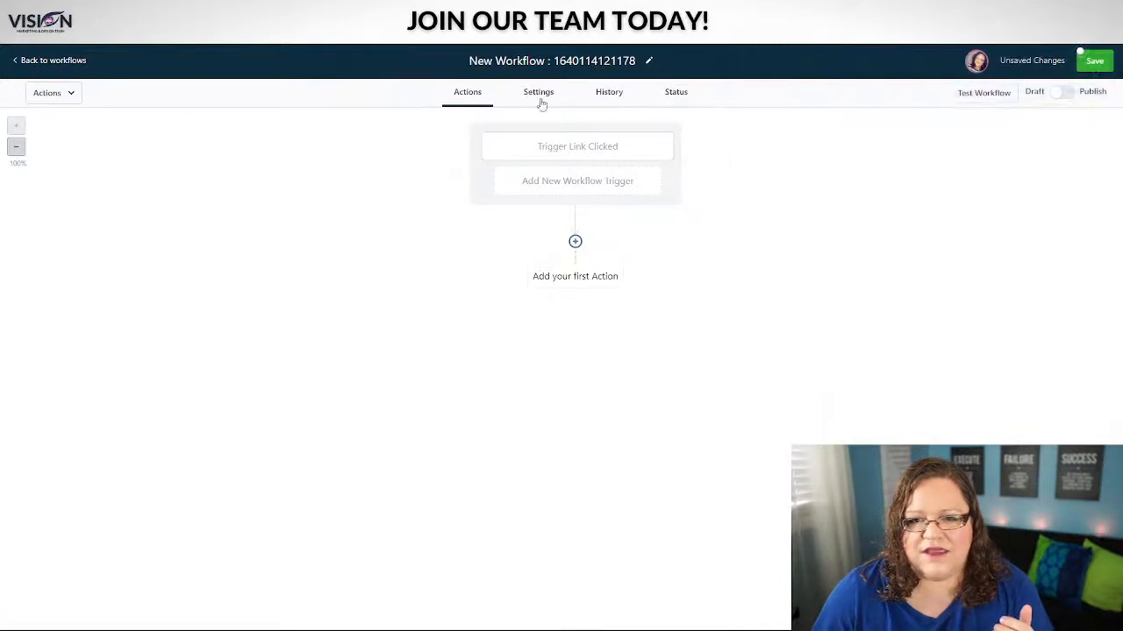
Delete the Trigger Link Clicked trigger from the workflow.
{"action": "left_click", "coordinate": [562, 145]}
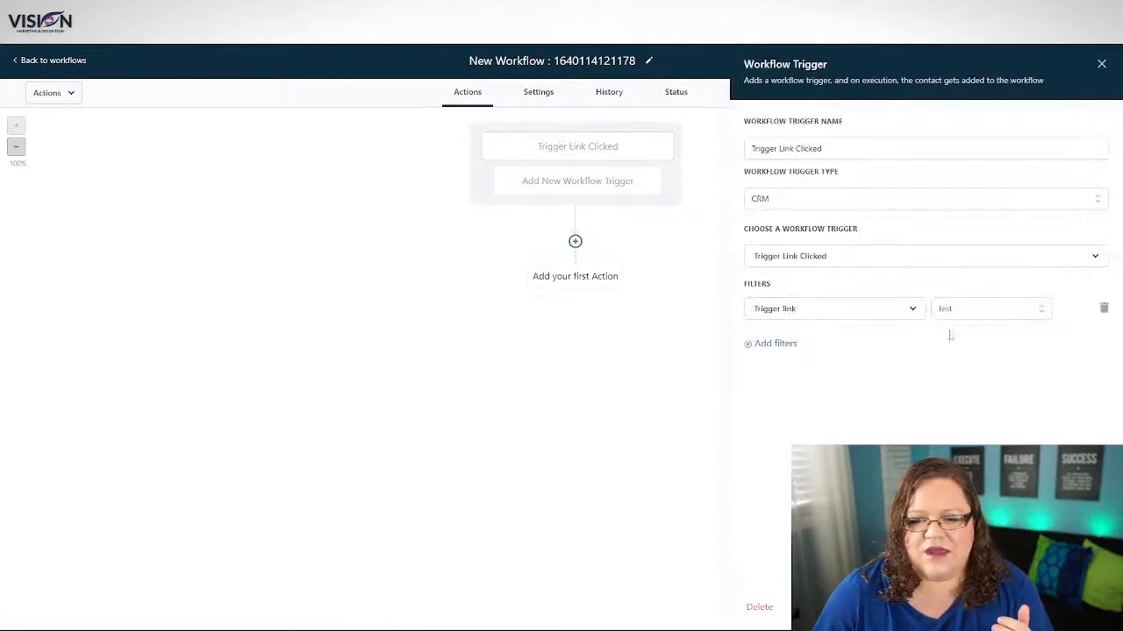
{"action": "left_click", "coordinate": [760, 607]}
{"action": "left_click", "coordinate": [663, 384]}
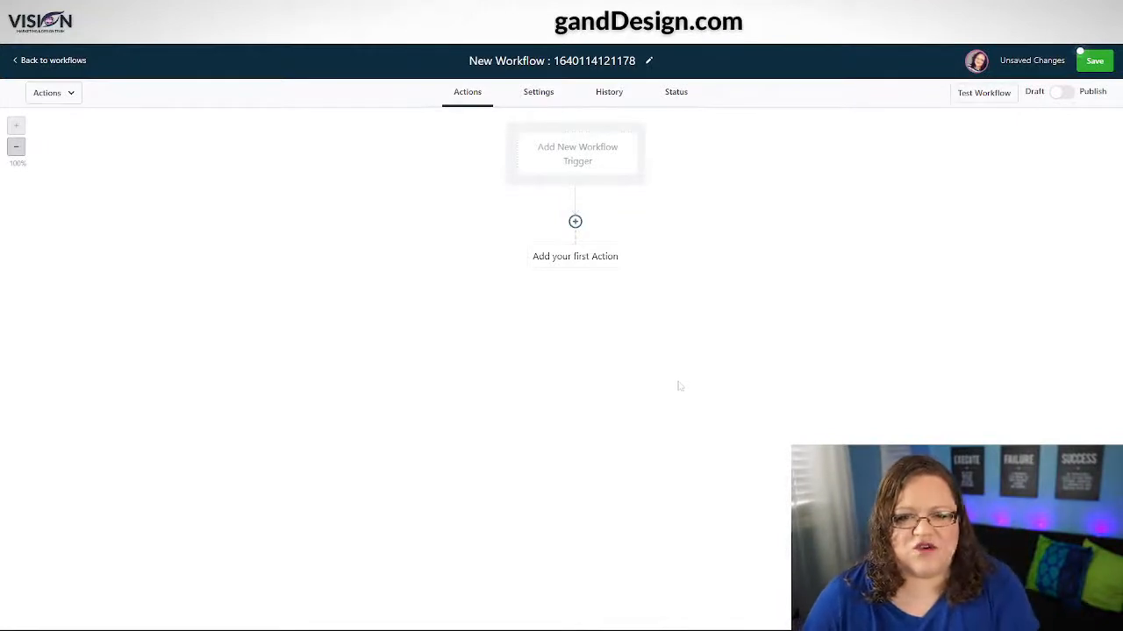
Add an Appointment workflow trigger filtered to appointment status "confirmed" and save the trigger.
{"action": "left_click", "coordinate": [574, 160]}
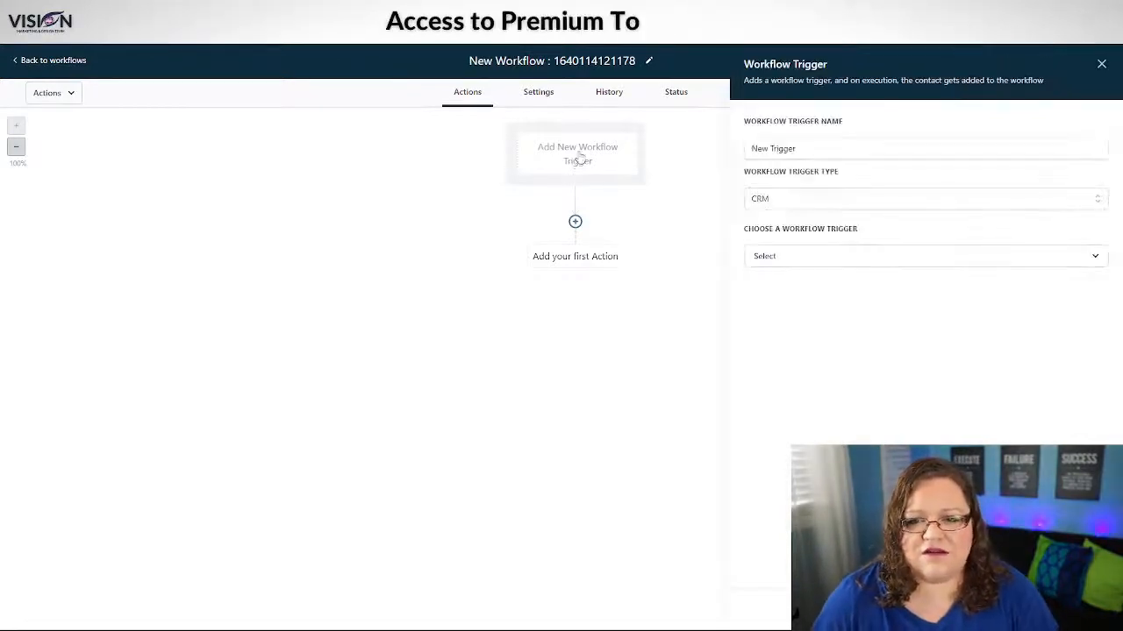
{"action": "left_click", "coordinate": [770, 258]}
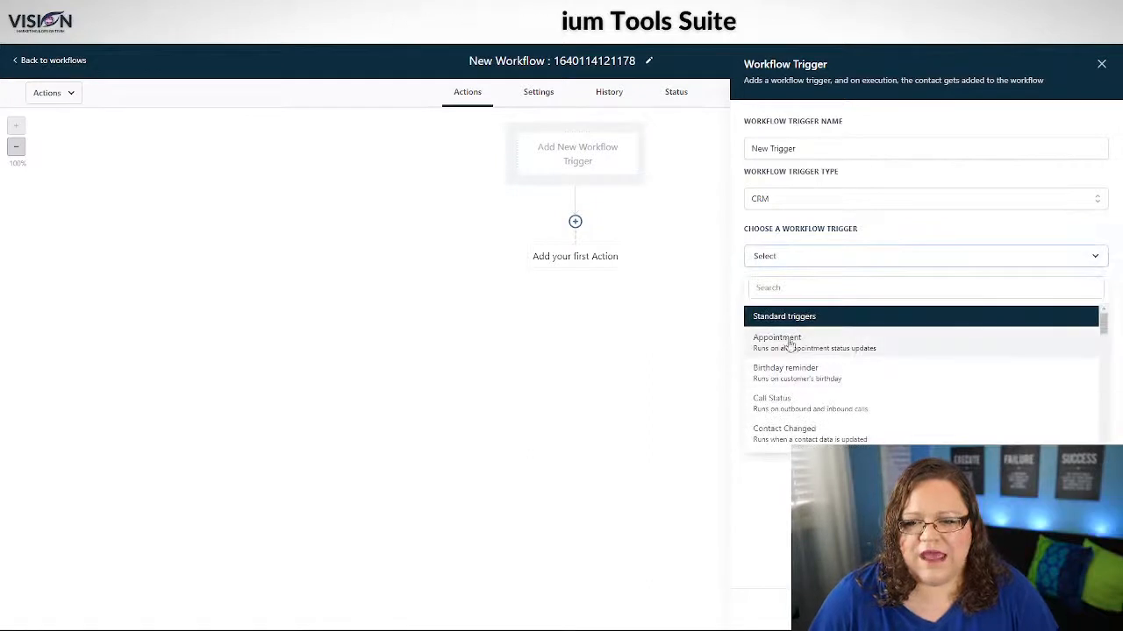
{"action": "left_click", "coordinate": [772, 344]}
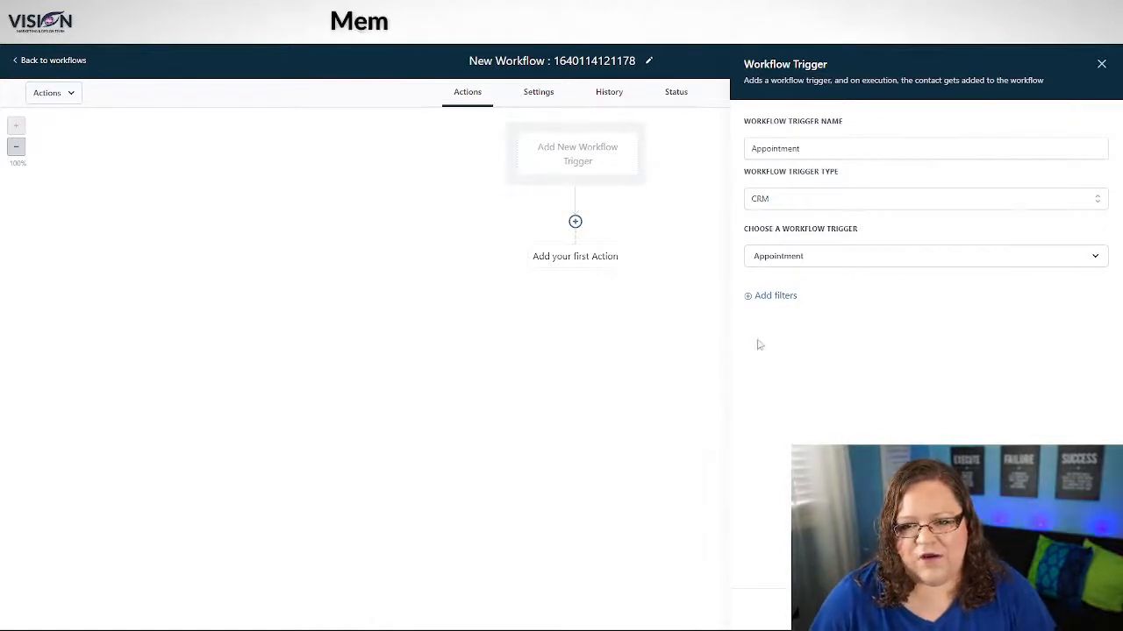
{"action": "left_click", "coordinate": [771, 295]}
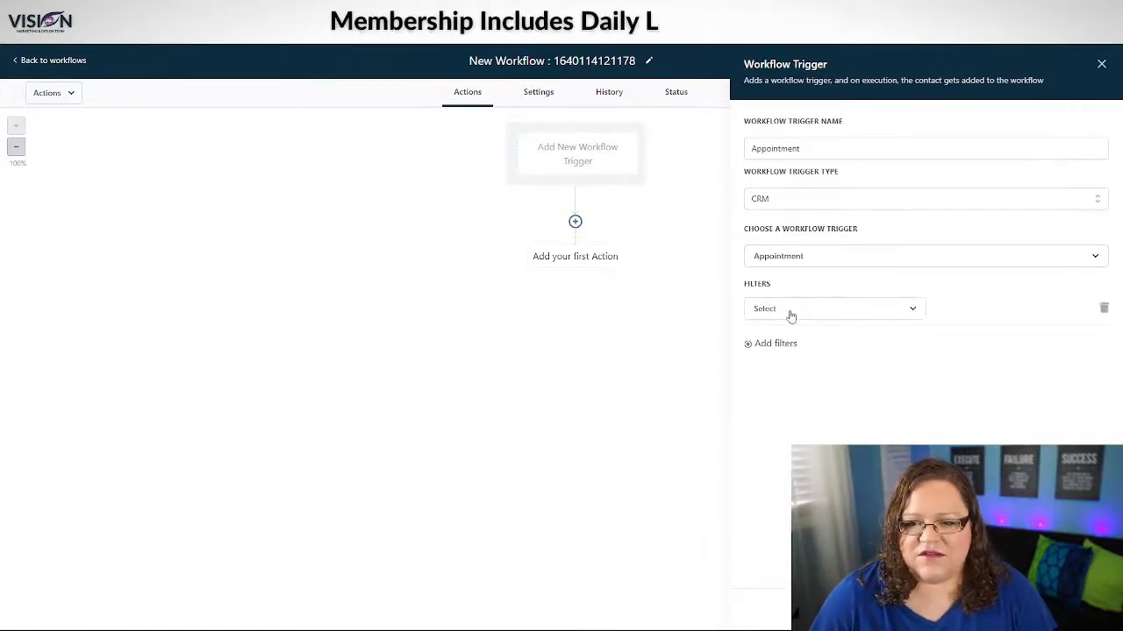
{"action": "left_click", "coordinate": [790, 314]}
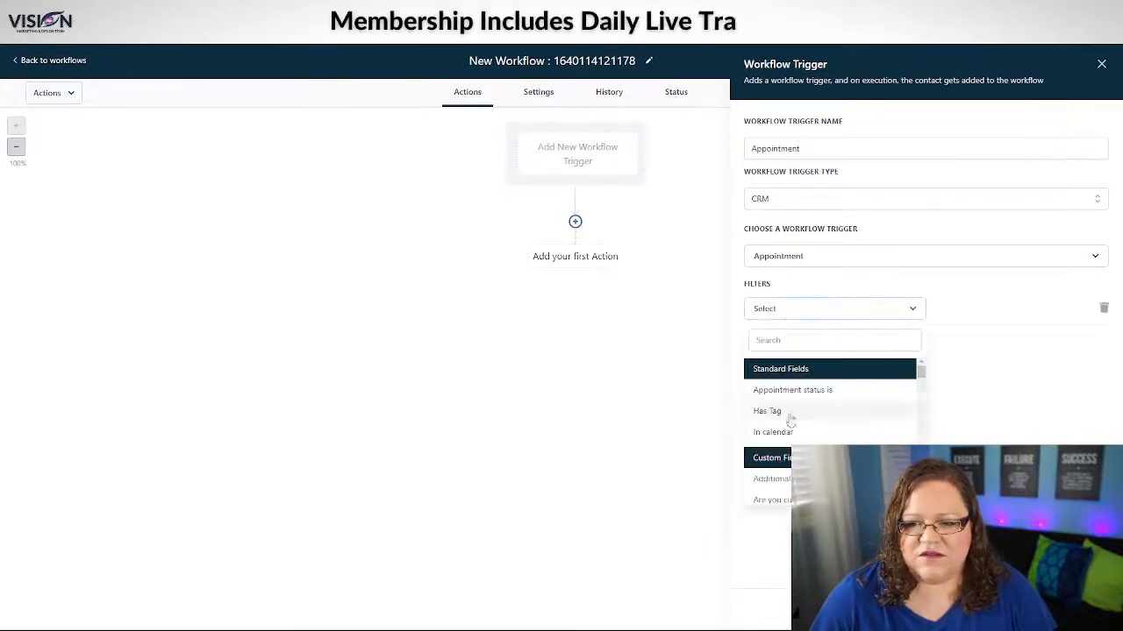
{"action": "left_click", "coordinate": [828, 392]}
{"action": "left_click", "coordinate": [958, 311]}
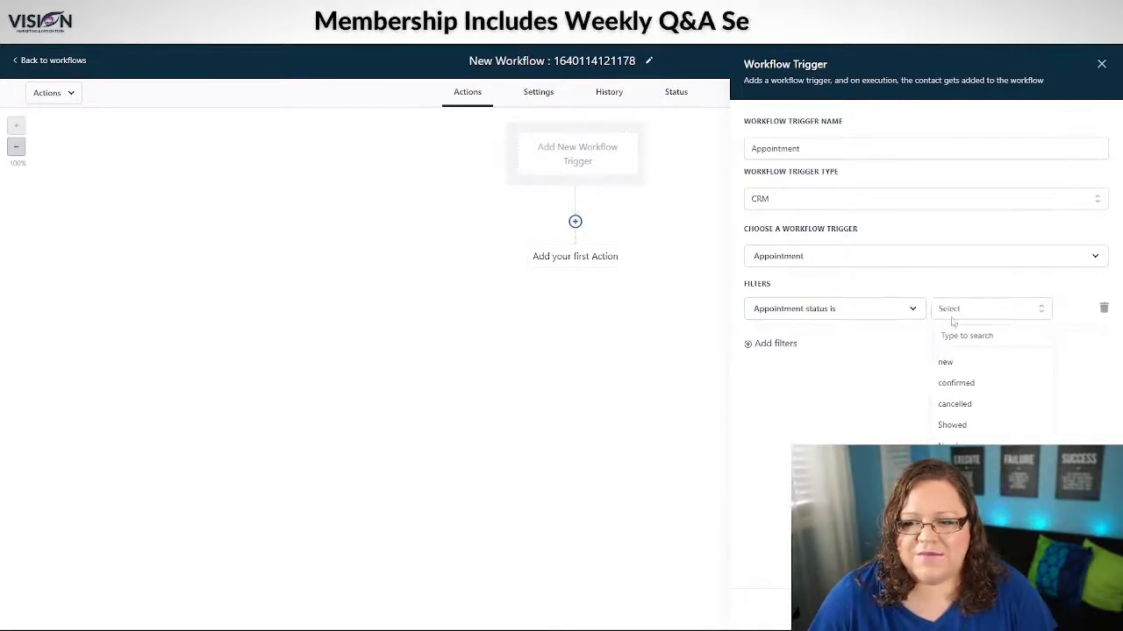
{"action": "left_click", "coordinate": [955, 383]}
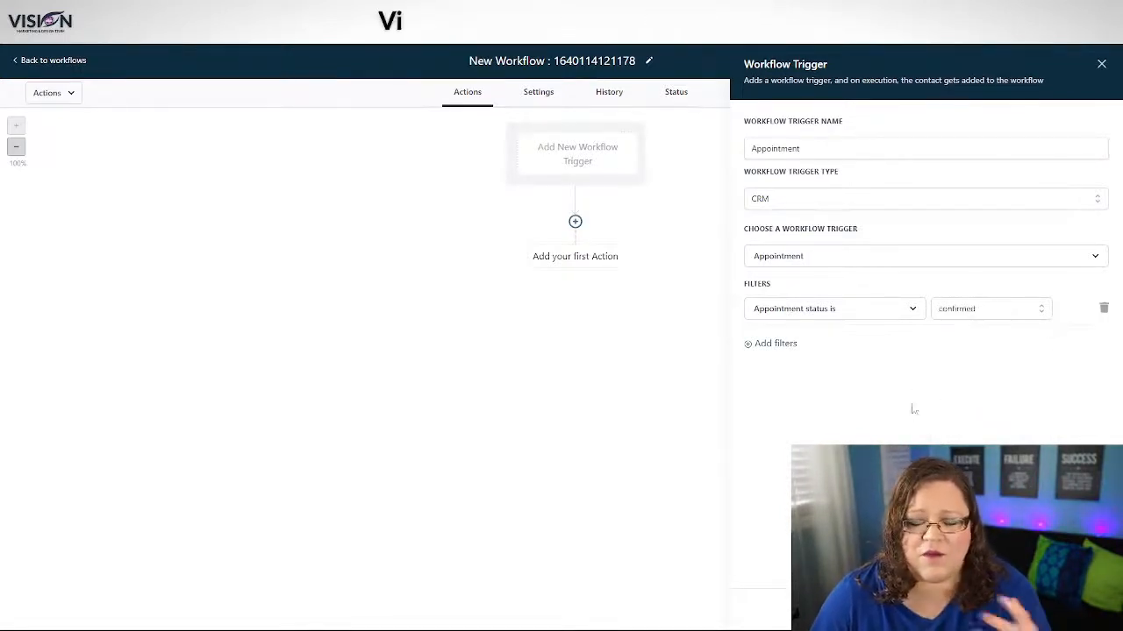
{"action": "left_click", "coordinate": [1069, 609]}
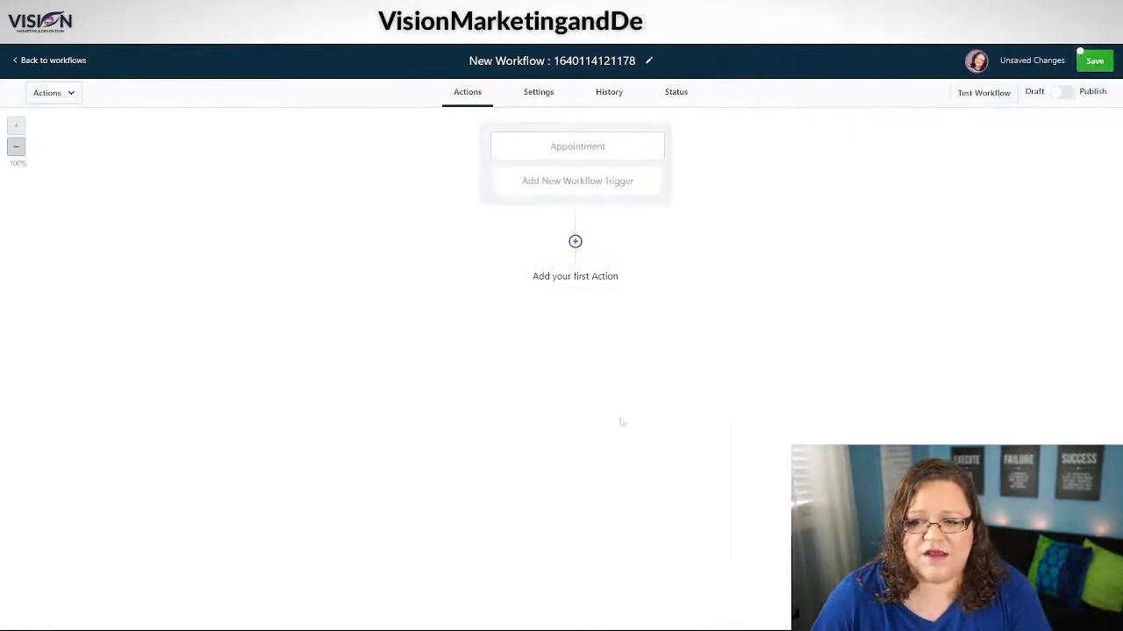
Draft a Create Opportunity action targeting the "Booked Appointment" stage of the "Lead Gen Funnel" pipeline, and close it unsaved.
{"action": "left_click", "coordinate": [569, 282]}
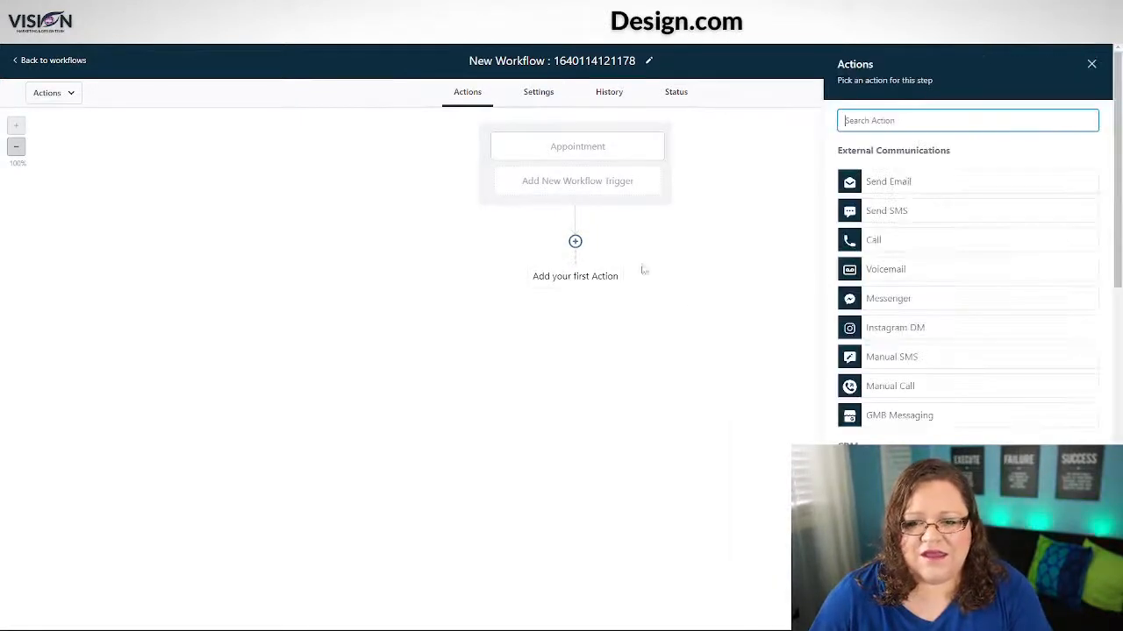
{"action": "left_click", "coordinate": [921, 535]}
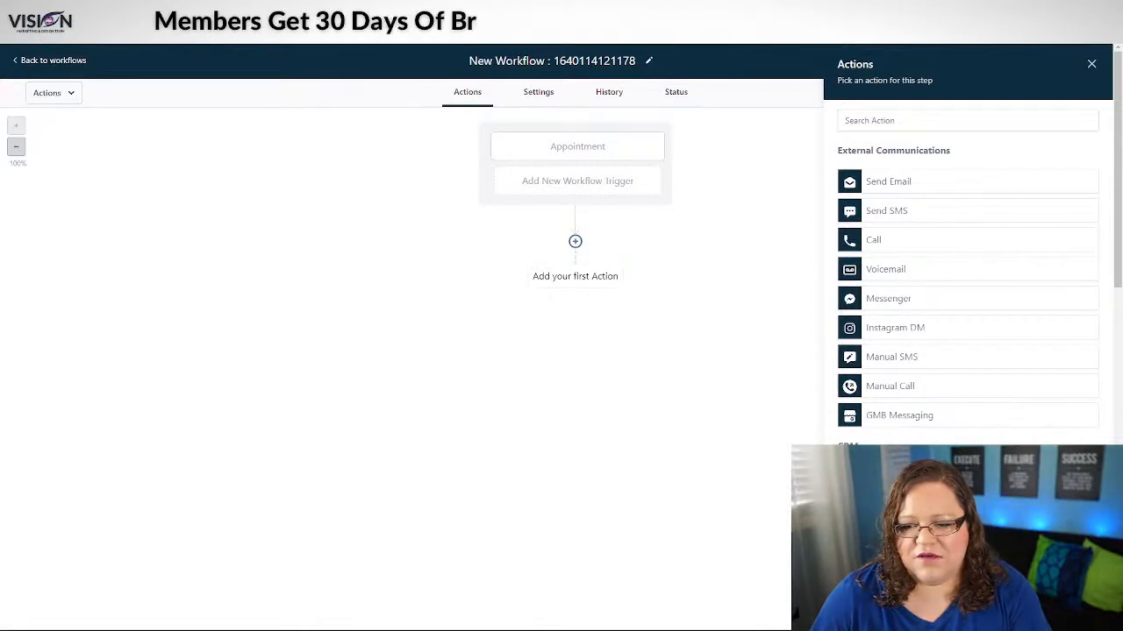
{"action": "left_click", "coordinate": [908, 197]}
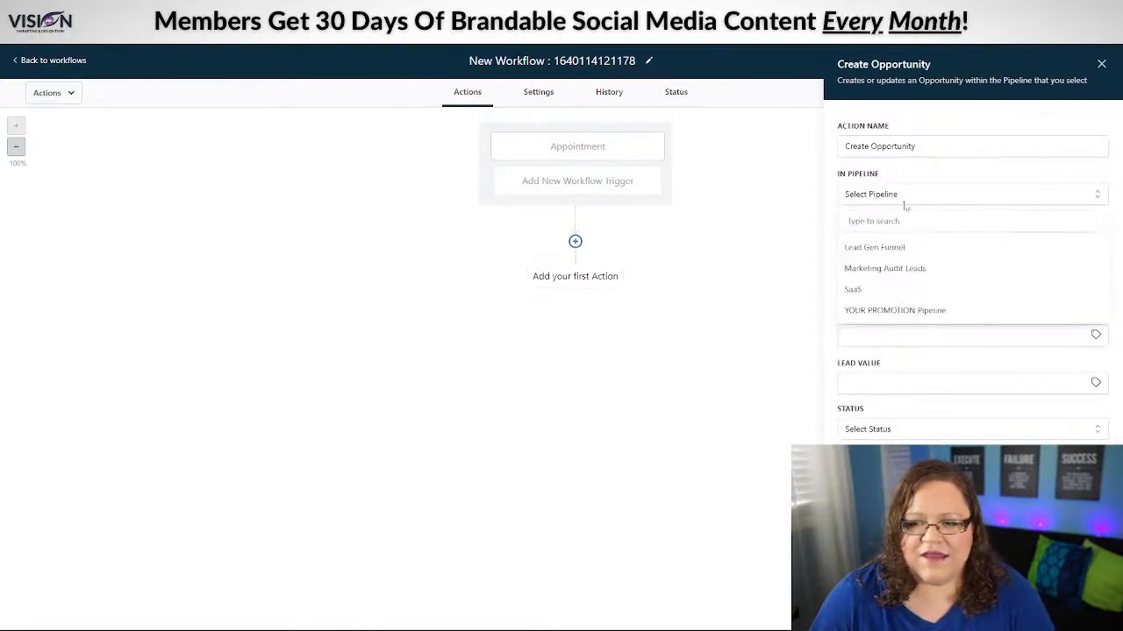
{"action": "left_click", "coordinate": [882, 248]}
{"action": "left_click", "coordinate": [892, 244]}
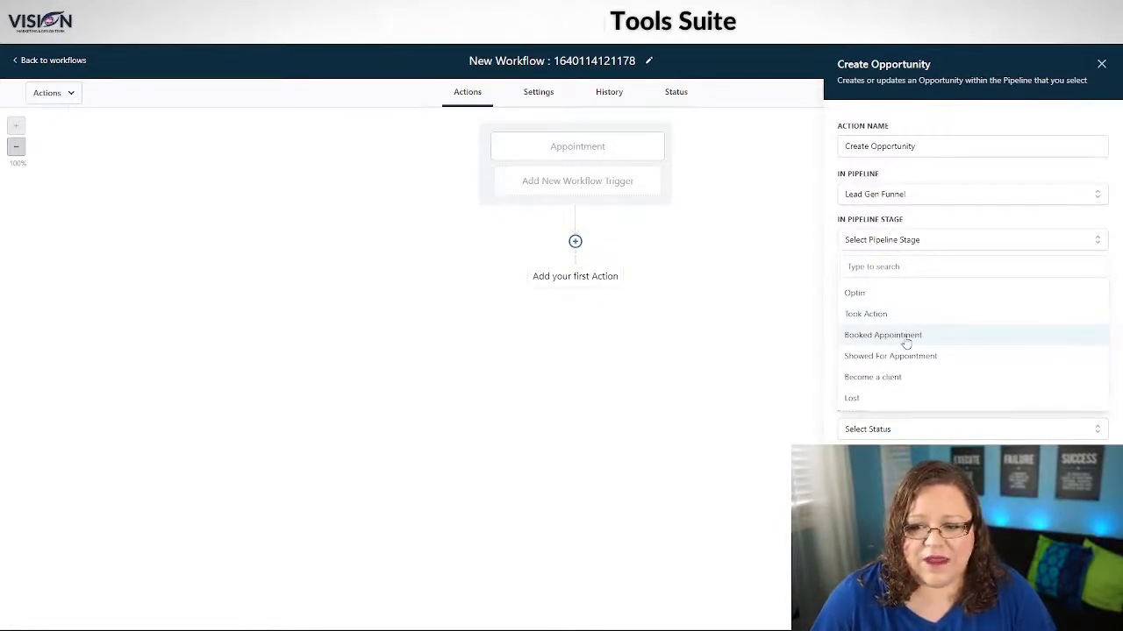
{"action": "left_click", "coordinate": [905, 343]}
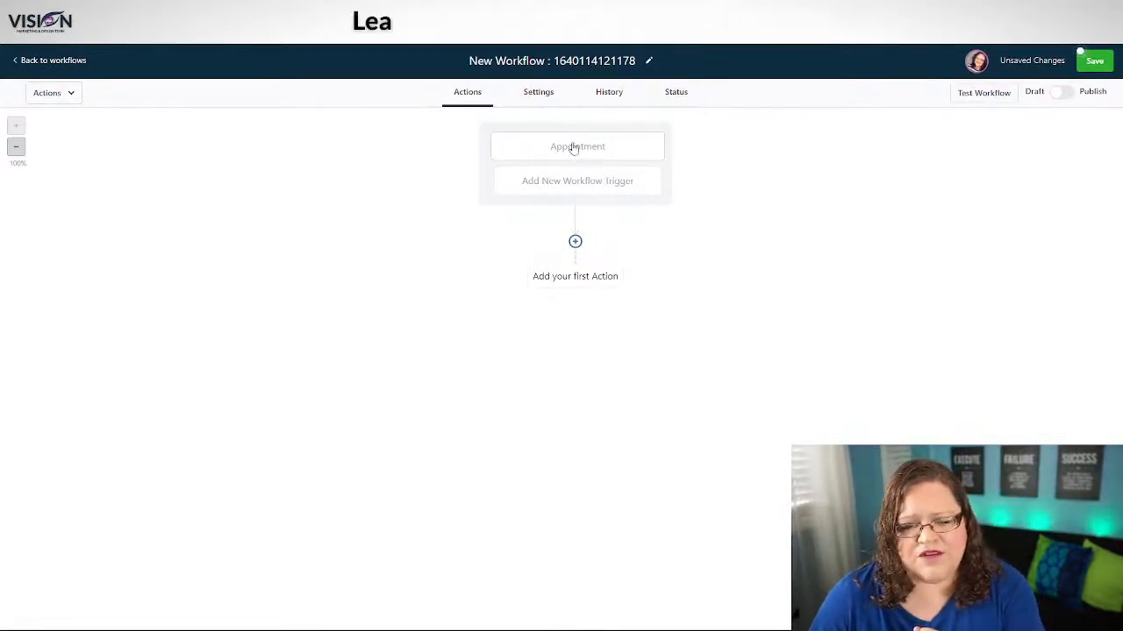
Change the Appointment trigger's status filter to "Showed" and save the trigger.
{"action": "left_click", "coordinate": [564, 149]}
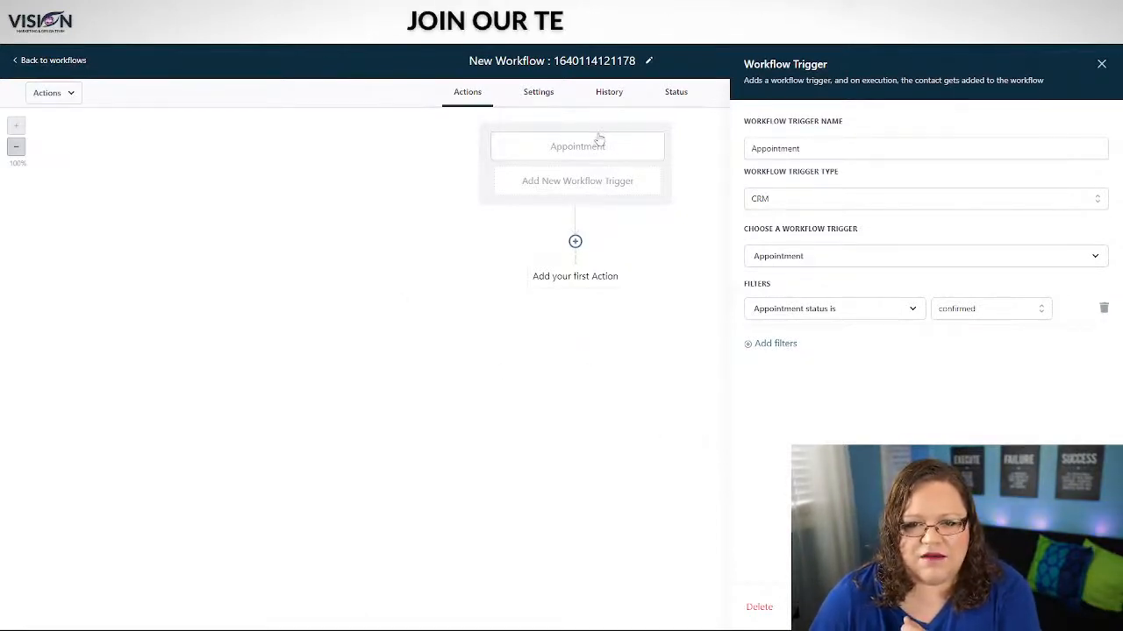
{"action": "left_click", "coordinate": [958, 312]}
{"action": "left_click", "coordinate": [948, 426]}
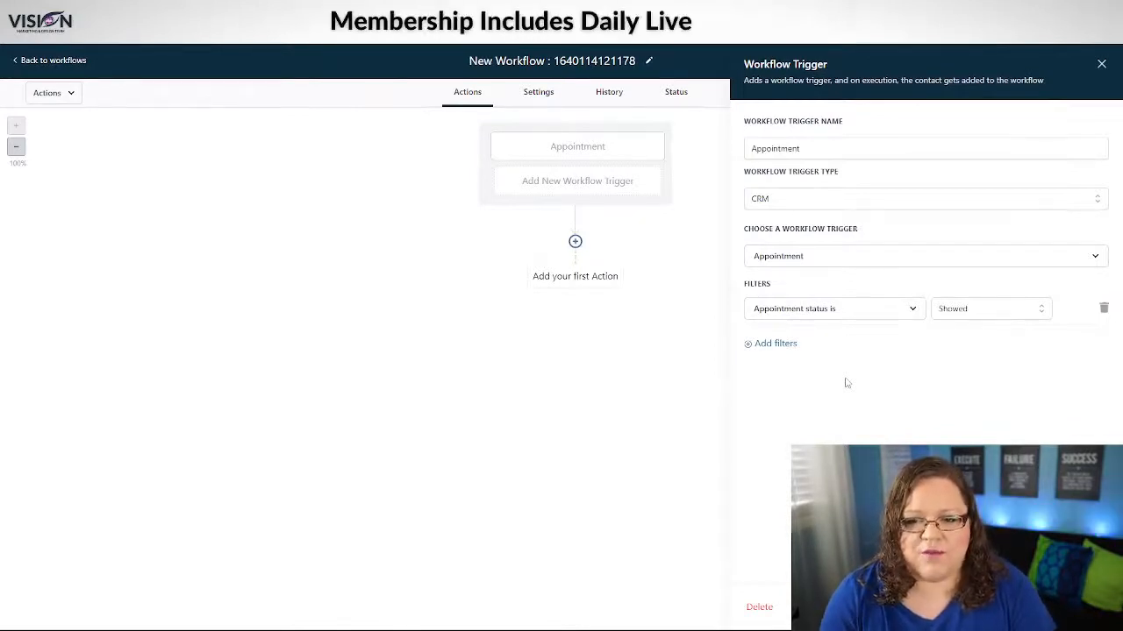
{"action": "left_click", "coordinate": [1068, 607]}
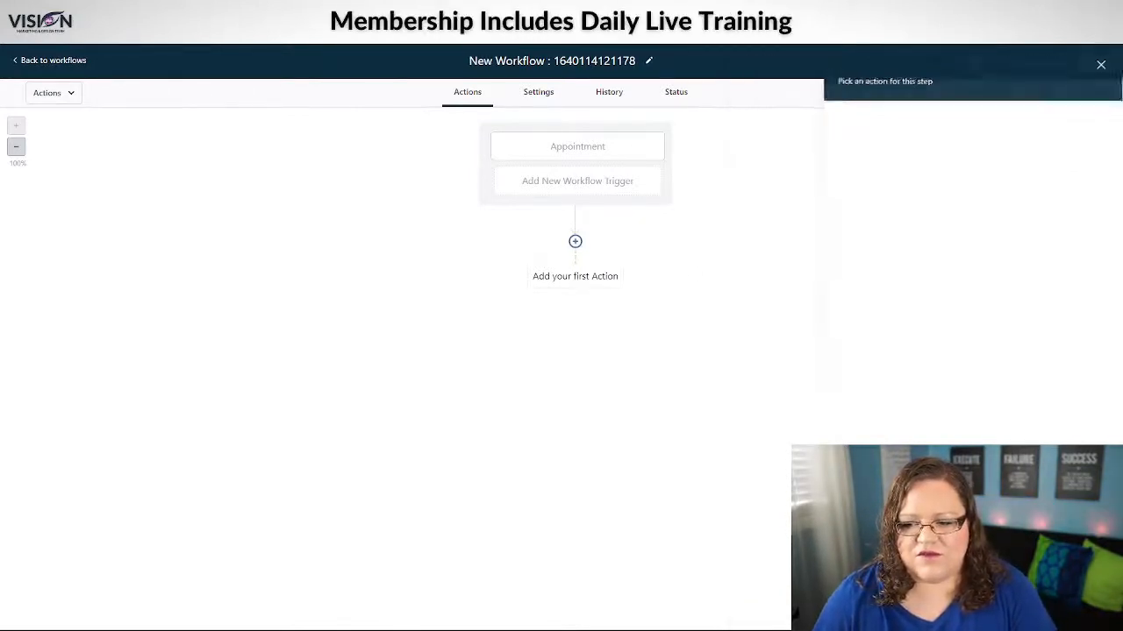
Draft a Create Opportunity action targeting the "Showed For Appointment" stage of the "Lead Gen Funnel" pipeline, and close it unsaved.
{"action": "left_click", "coordinate": [589, 277]}
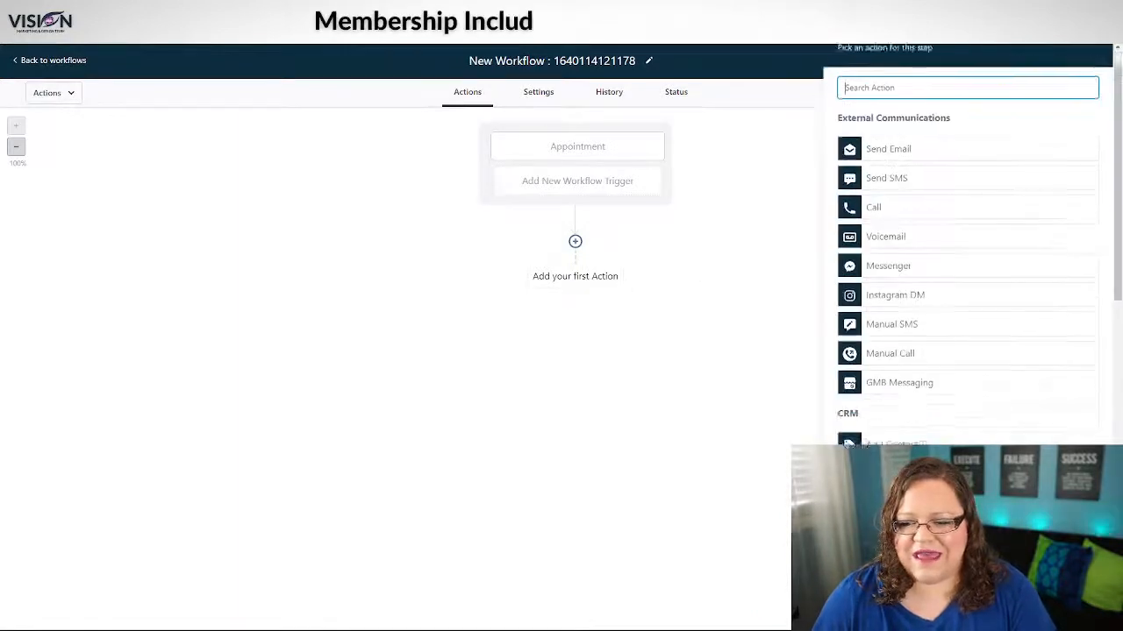
{"action": "scroll", "coordinate": [982, 427], "scroll_direction": "down", "scroll_amount": 3}
{"action": "left_click", "coordinate": [952, 307]}
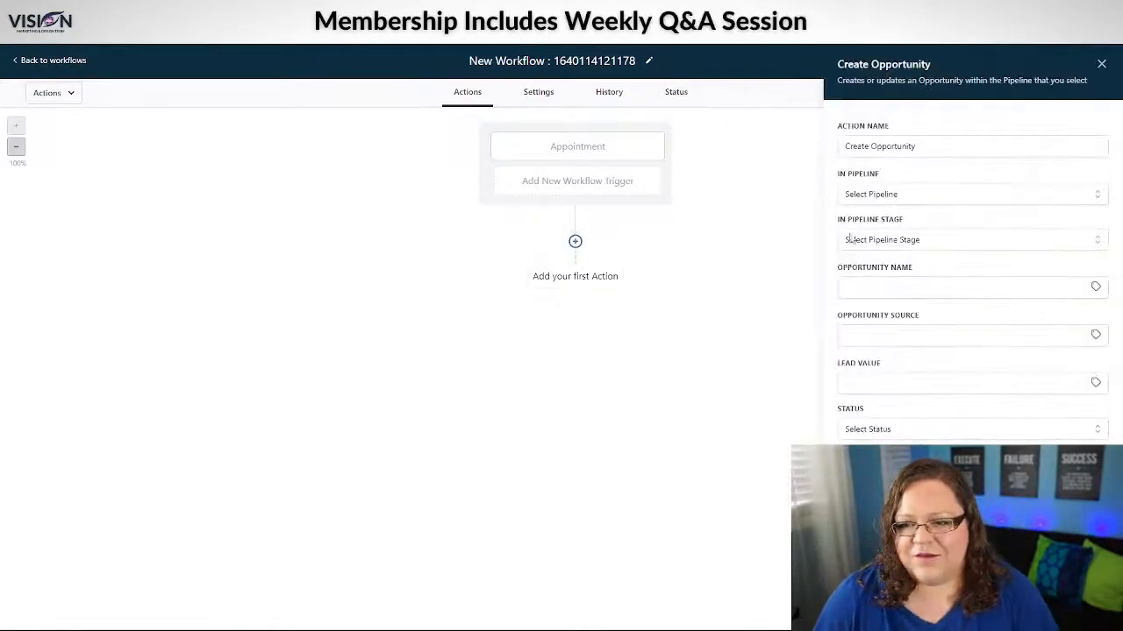
{"action": "left_click", "coordinate": [868, 194]}
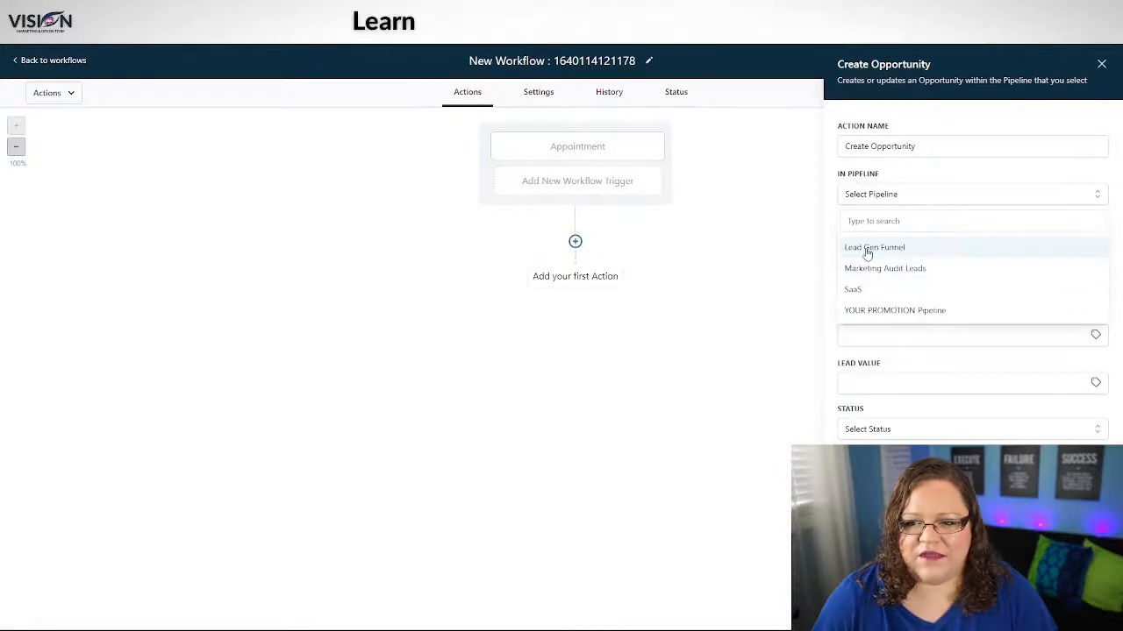
{"action": "left_click", "coordinate": [865, 247]}
{"action": "left_click", "coordinate": [881, 239]}
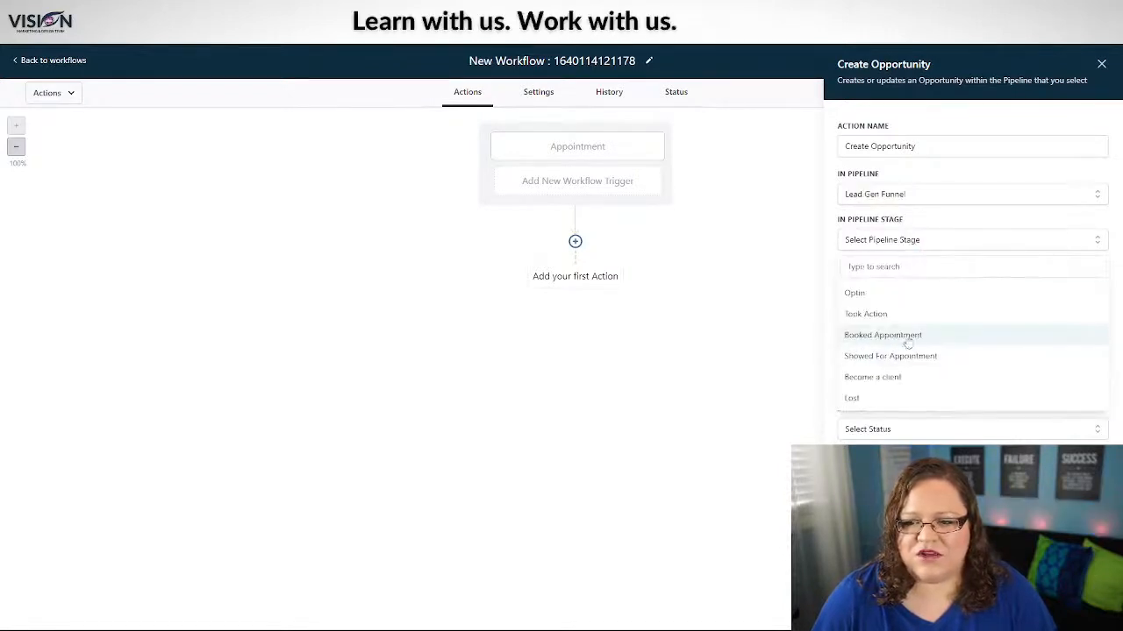
{"action": "left_click", "coordinate": [894, 356]}
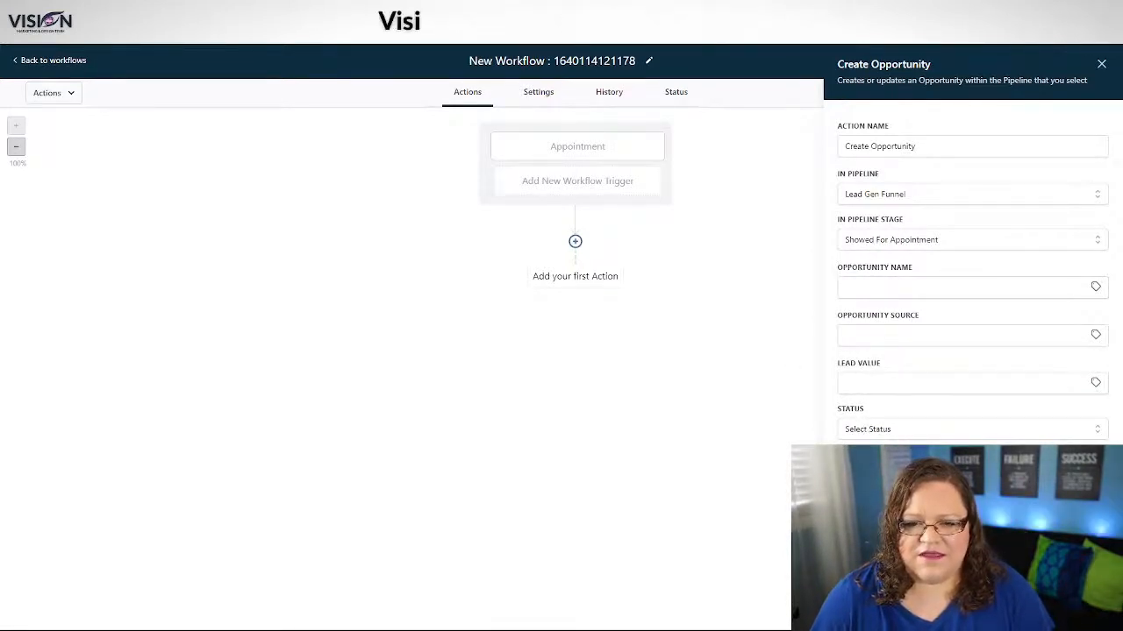
{"action": "left_click", "coordinate": [669, 178]}
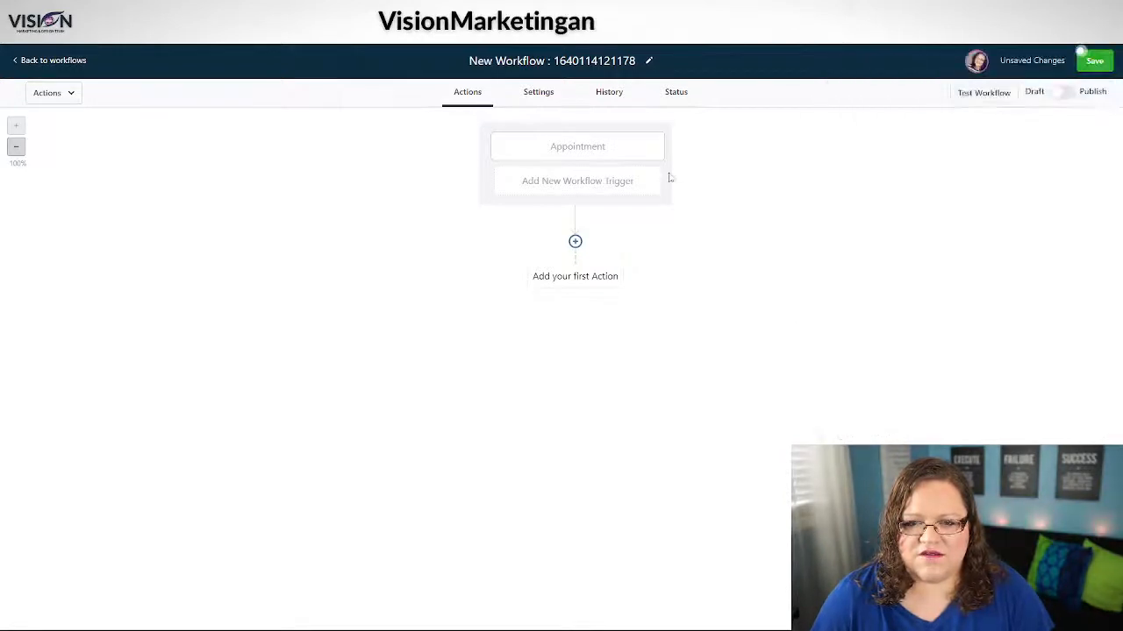
Delete the Appointment trigger, then start leaving the workflow but cancel to stay in it.
{"action": "left_click", "coordinate": [577, 147]}
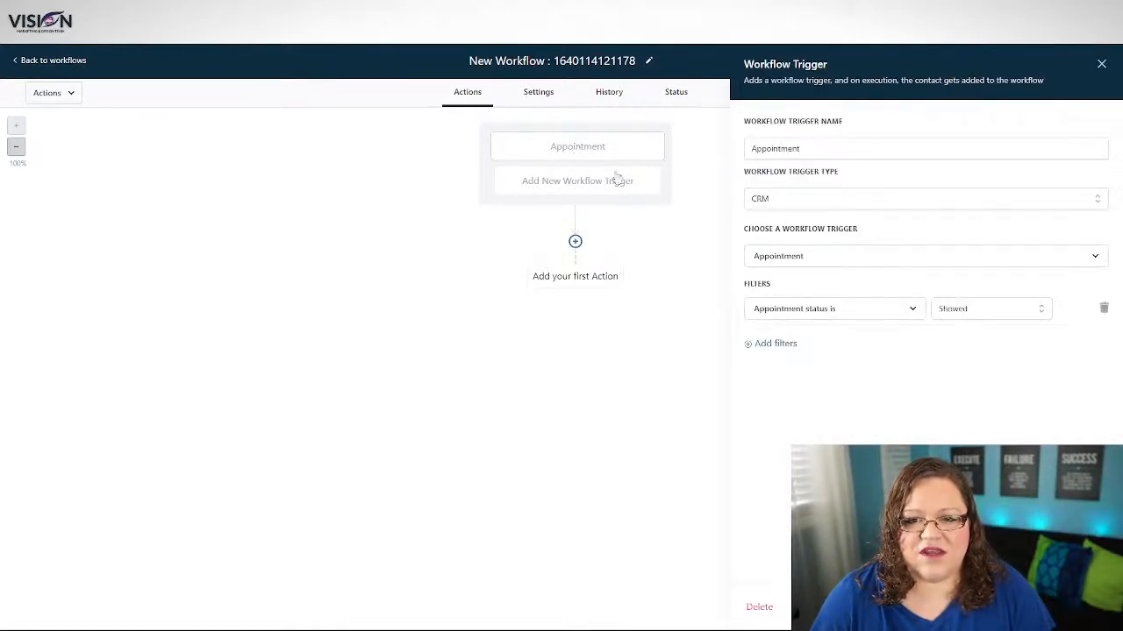
{"action": "left_click", "coordinate": [756, 607]}
{"action": "left_click", "coordinate": [663, 383]}
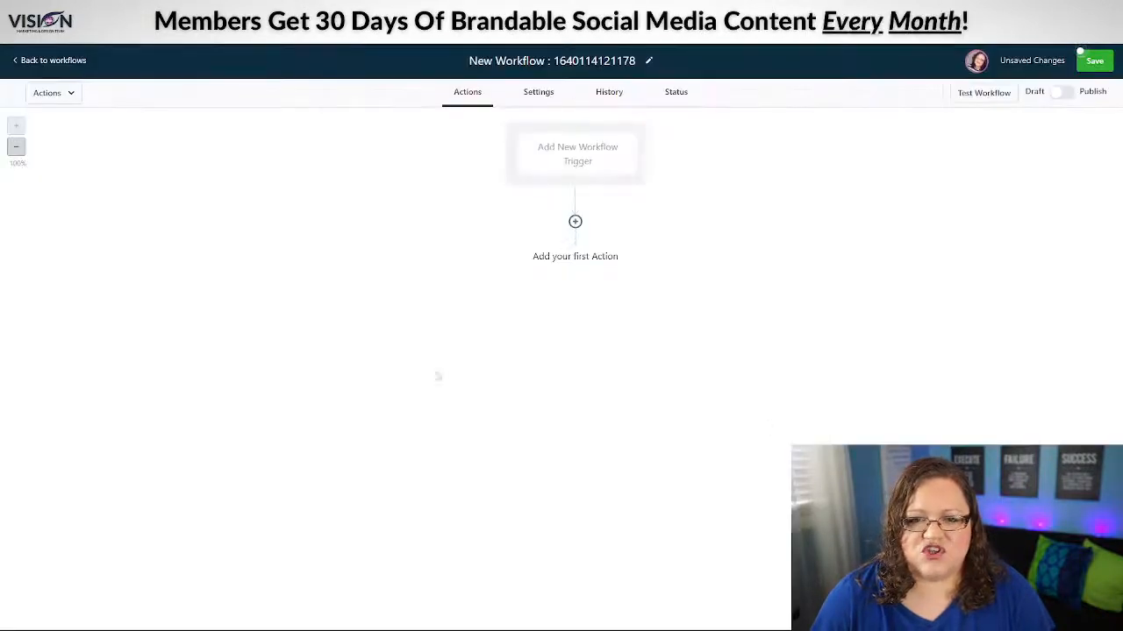
{"action": "left_click", "coordinate": [49, 59]}
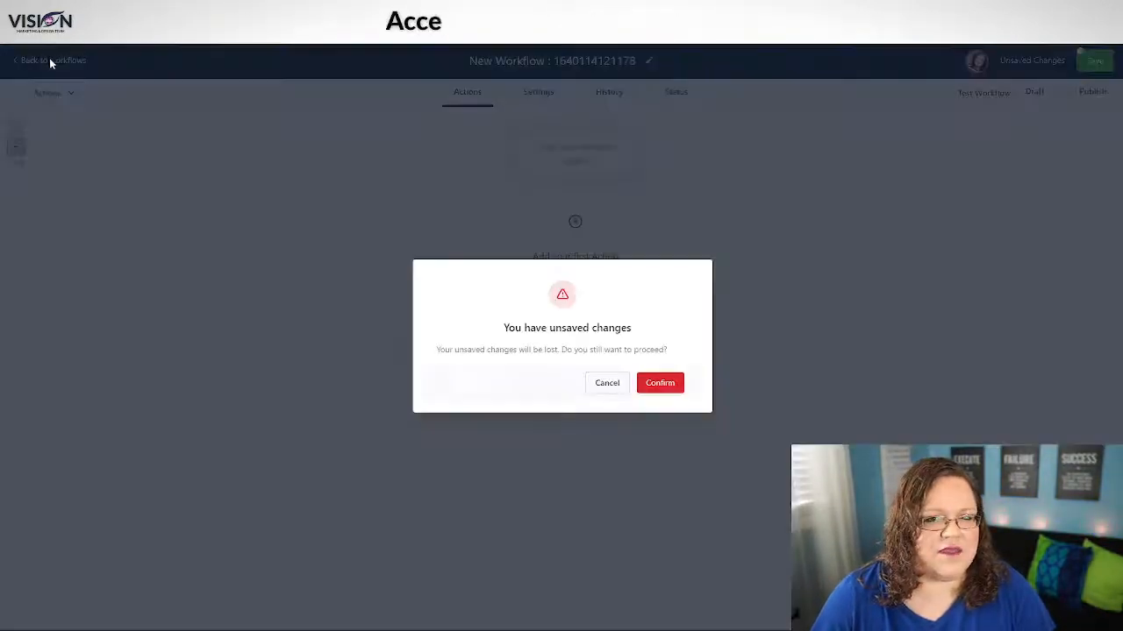
{"action": "left_click", "coordinate": [605, 383]}
Add an Appointment workflow trigger filtered to appointment status "Showed" and save the trigger.
{"action": "left_click", "coordinate": [576, 156]}
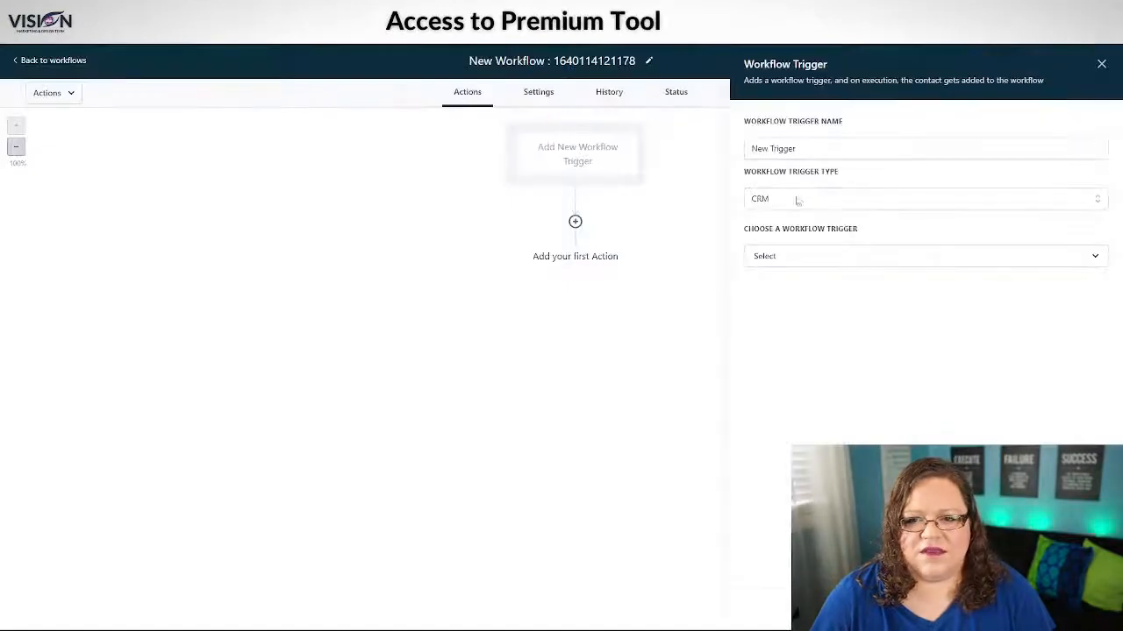
{"action": "left_click", "coordinate": [787, 259]}
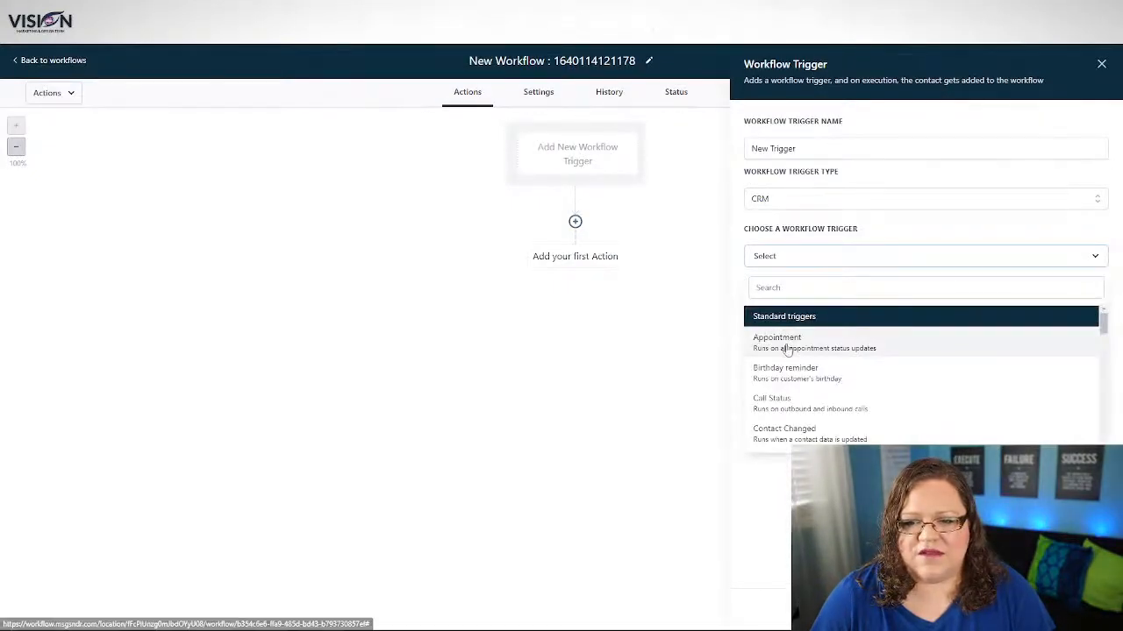
{"action": "left_click", "coordinate": [780, 350]}
{"action": "left_click", "coordinate": [772, 296]}
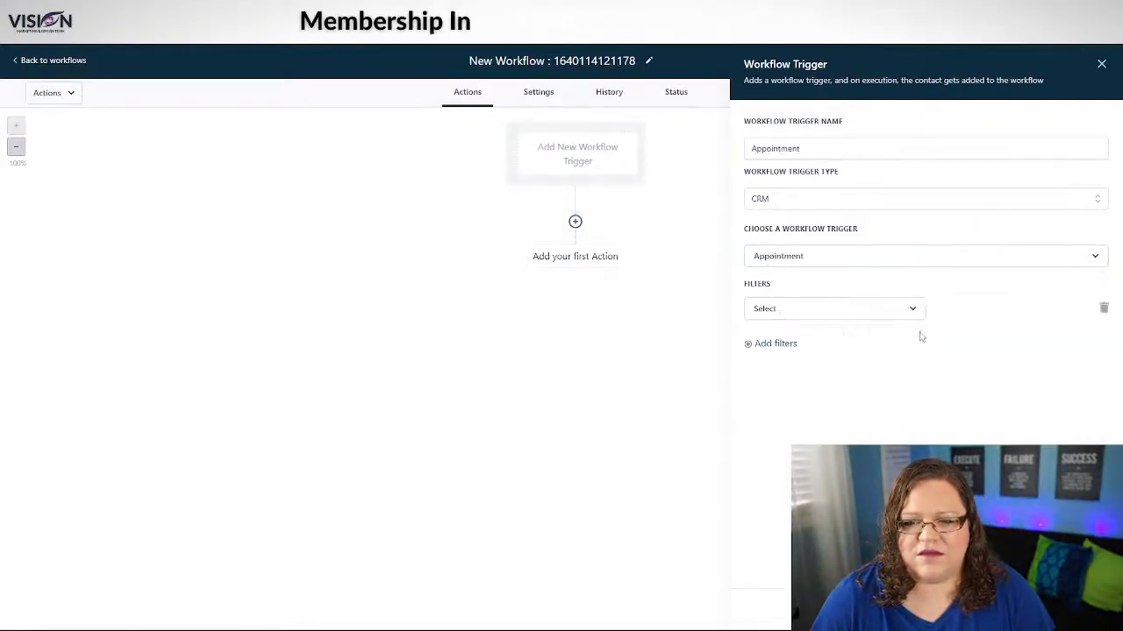
{"action": "left_click", "coordinate": [761, 312]}
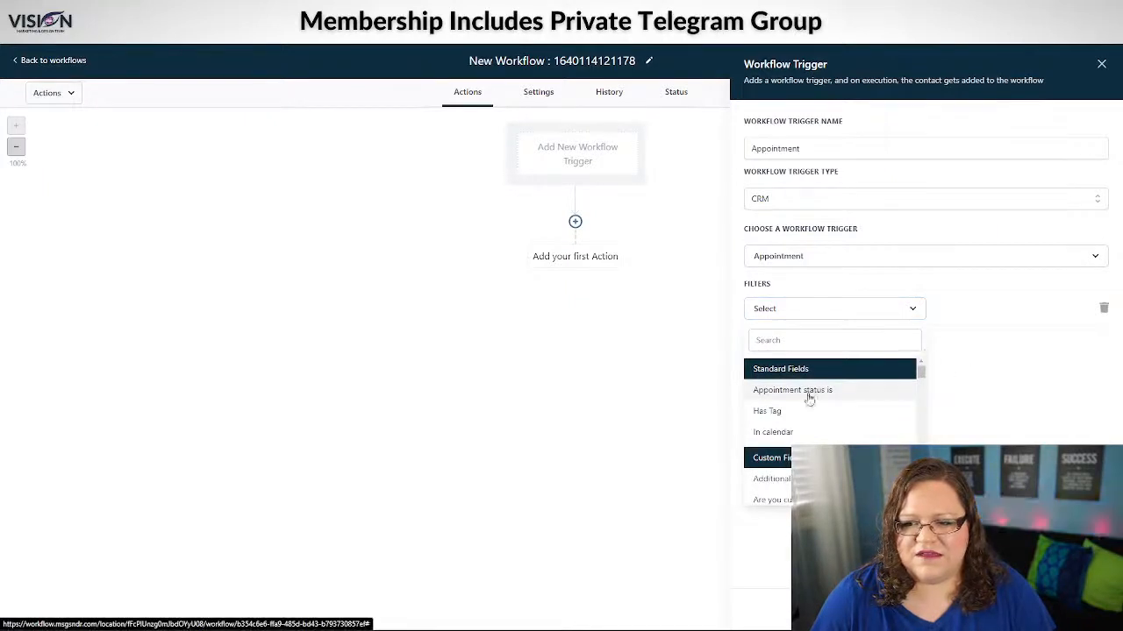
{"action": "left_click", "coordinate": [808, 396]}
{"action": "left_click", "coordinate": [969, 314]}
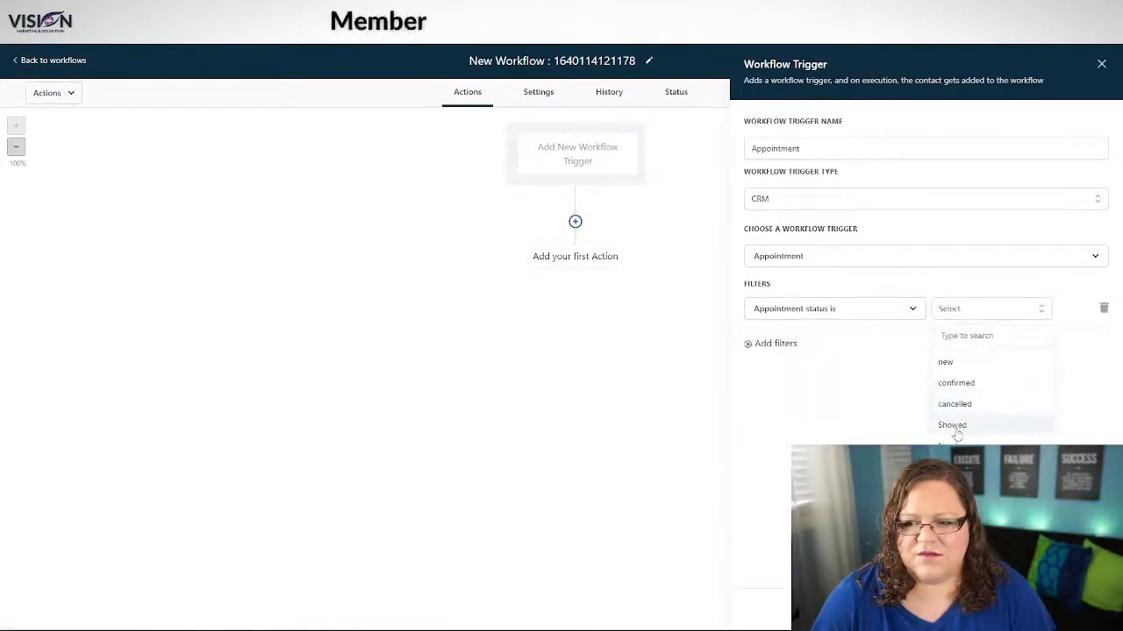
{"action": "left_click", "coordinate": [953, 426]}
{"action": "left_click", "coordinate": [1070, 608]}
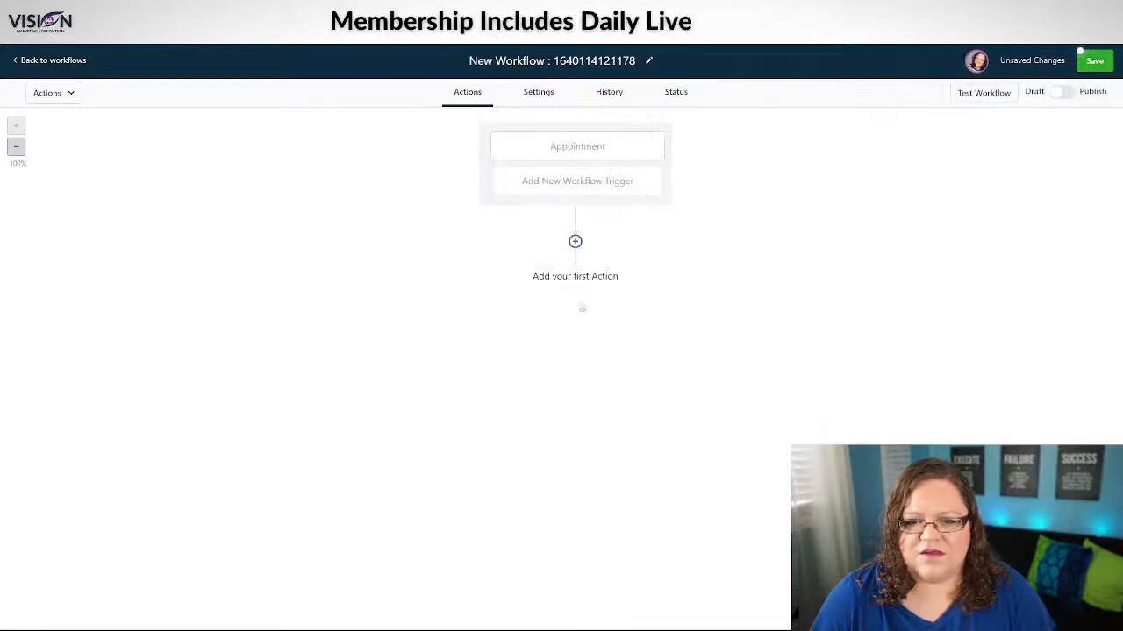
Draft a Create Opportunity action in the "Lead Gen Funnel" pipeline, open its stage choices, and close it unsaved.
{"action": "left_click", "coordinate": [557, 277]}
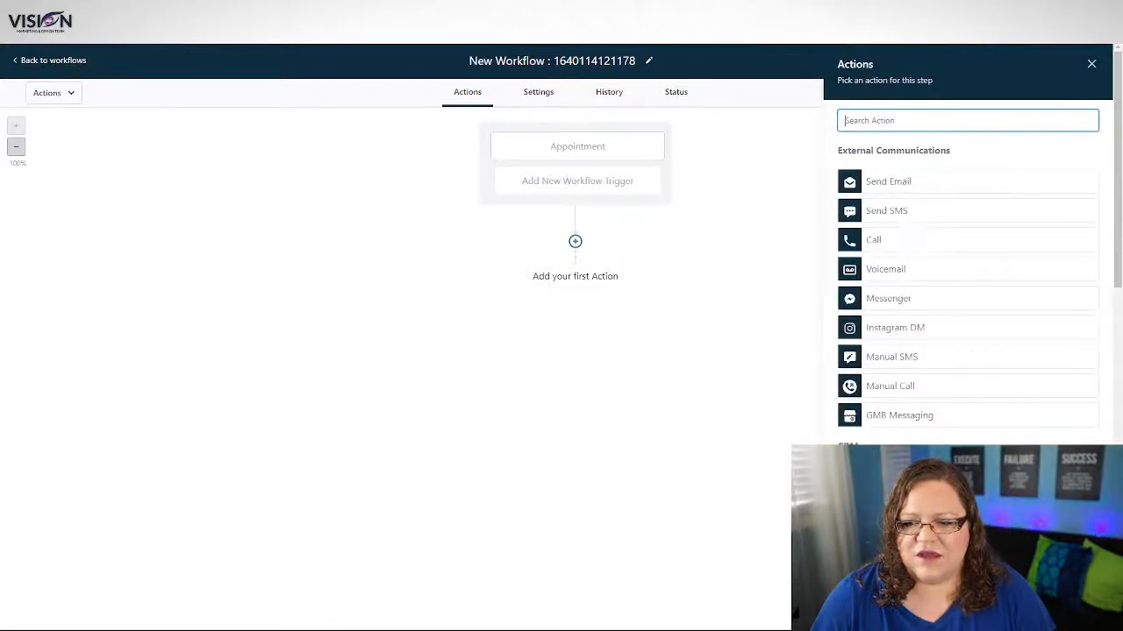
{"action": "left_click", "coordinate": [907, 464]}
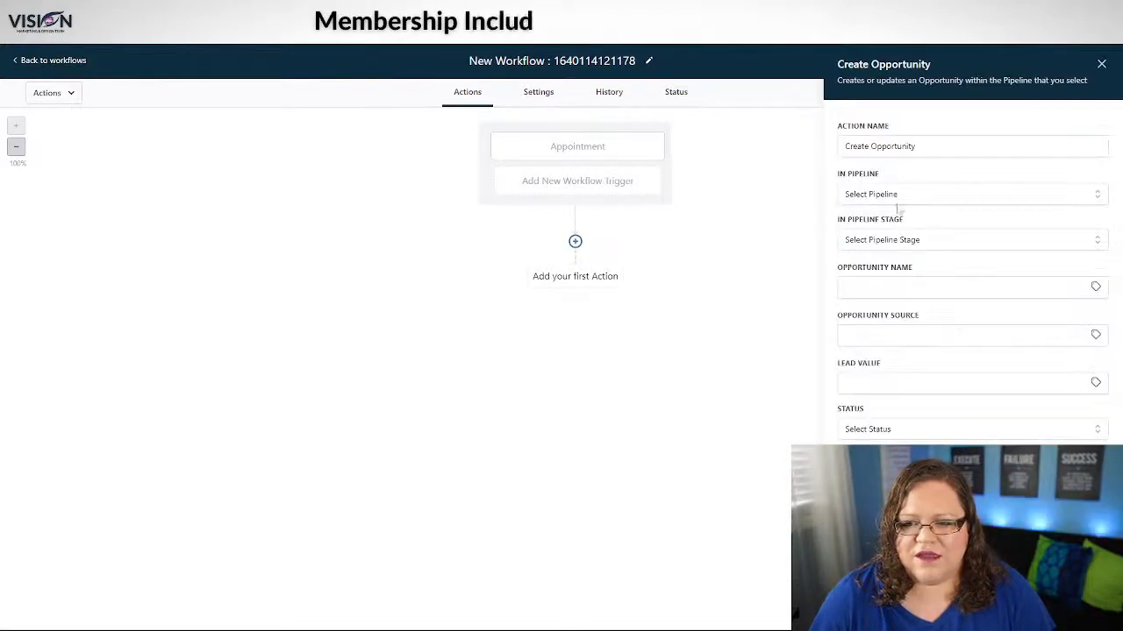
{"action": "left_click", "coordinate": [876, 197]}
{"action": "left_click", "coordinate": [874, 247]}
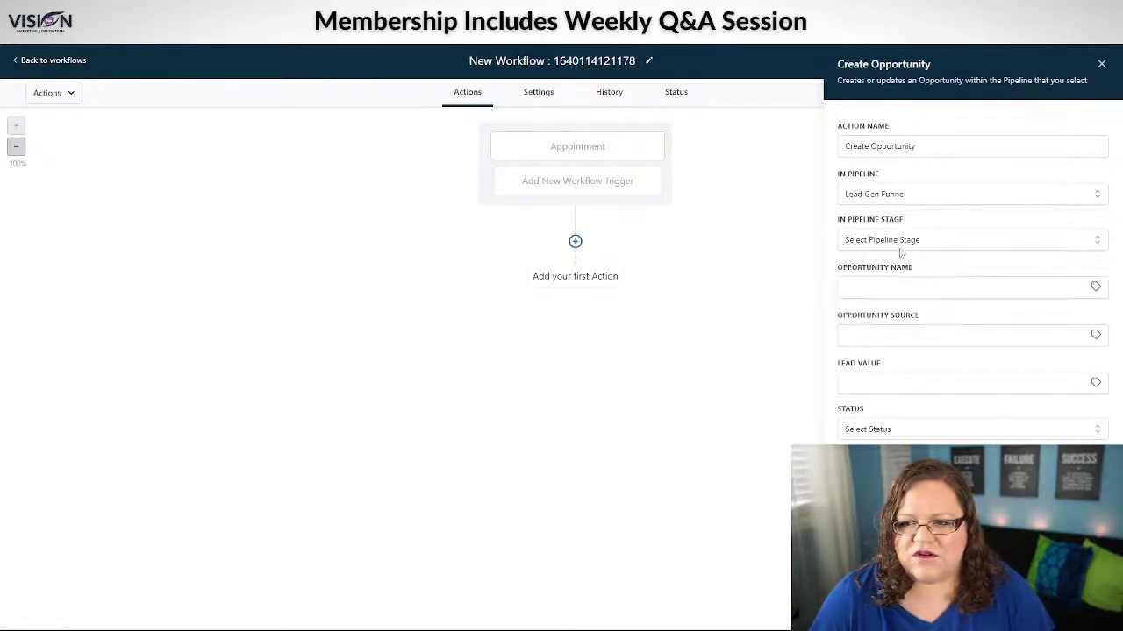
{"action": "left_click", "coordinate": [895, 243]}
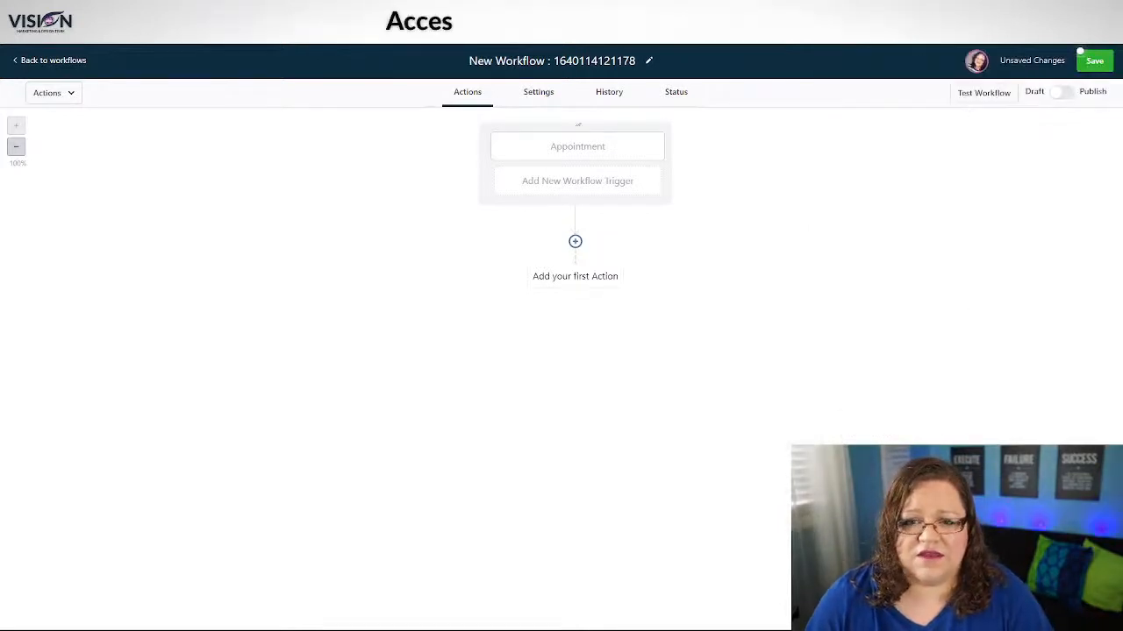
Delete the Appointment trigger from the workflow.
{"action": "left_click", "coordinate": [563, 146]}
{"action": "left_click", "coordinate": [758, 607]}
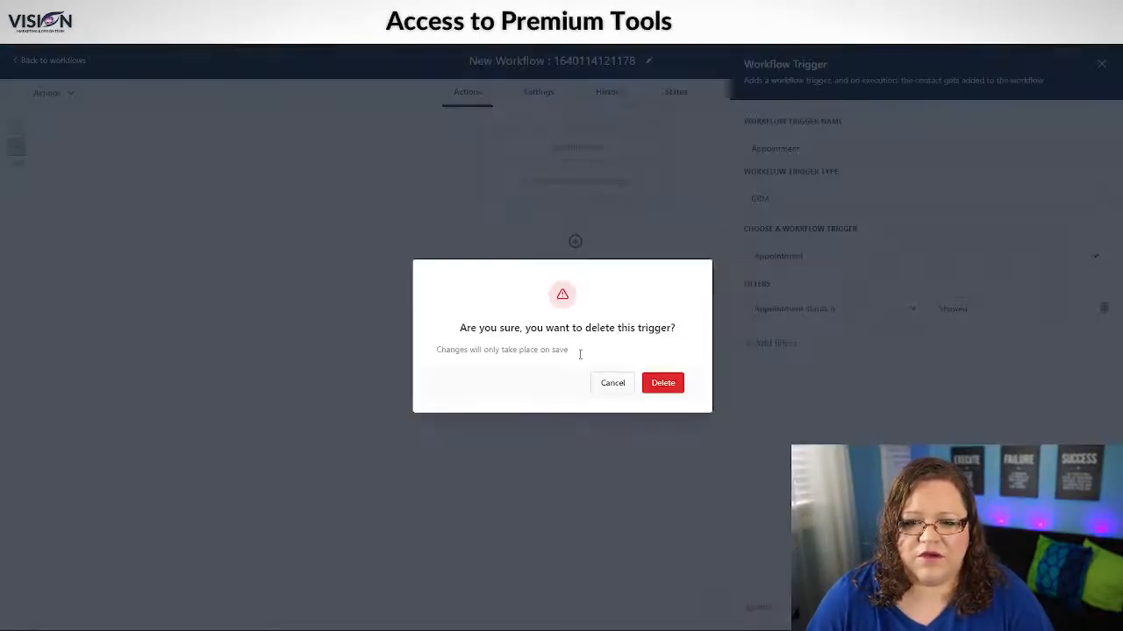
{"action": "left_click", "coordinate": [664, 386]}
Add an Order Form Submission workflow trigger filtered to submission type "Sale" and save the trigger.
{"action": "left_click", "coordinate": [584, 149]}
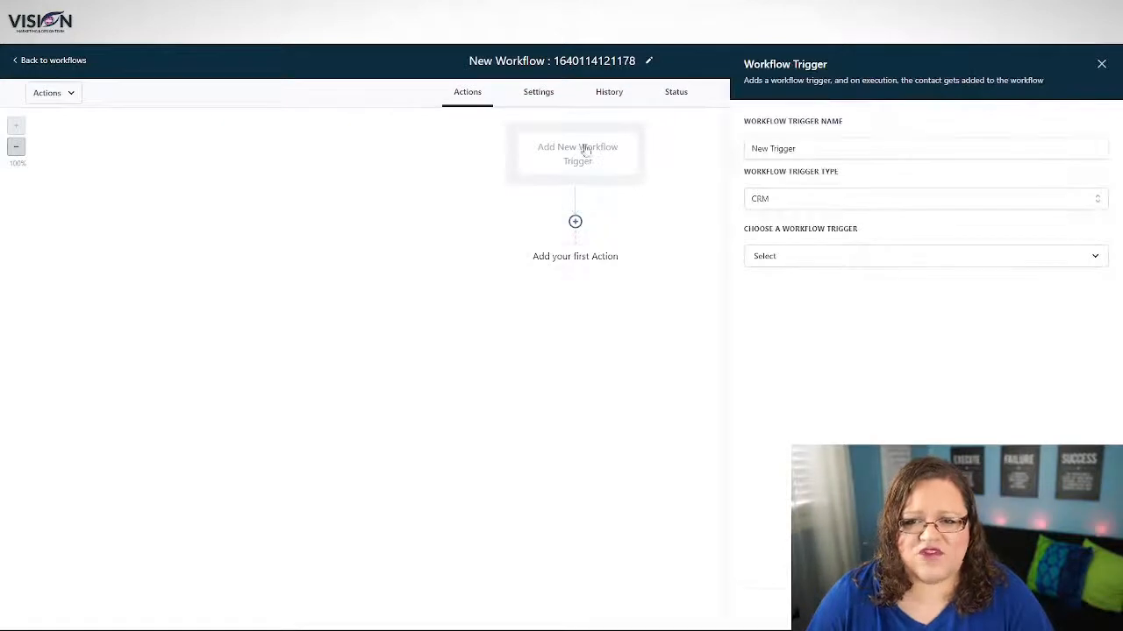
{"action": "left_click", "coordinate": [762, 259]}
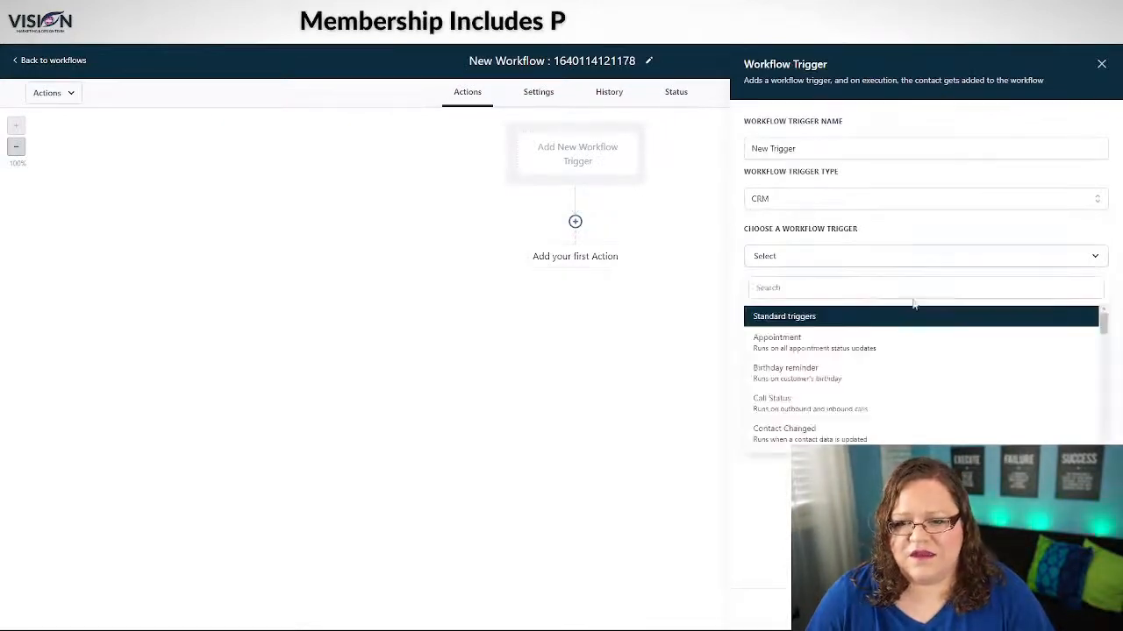
{"action": "scroll", "coordinate": [794, 377], "scroll_direction": "down", "scroll_amount": 3}
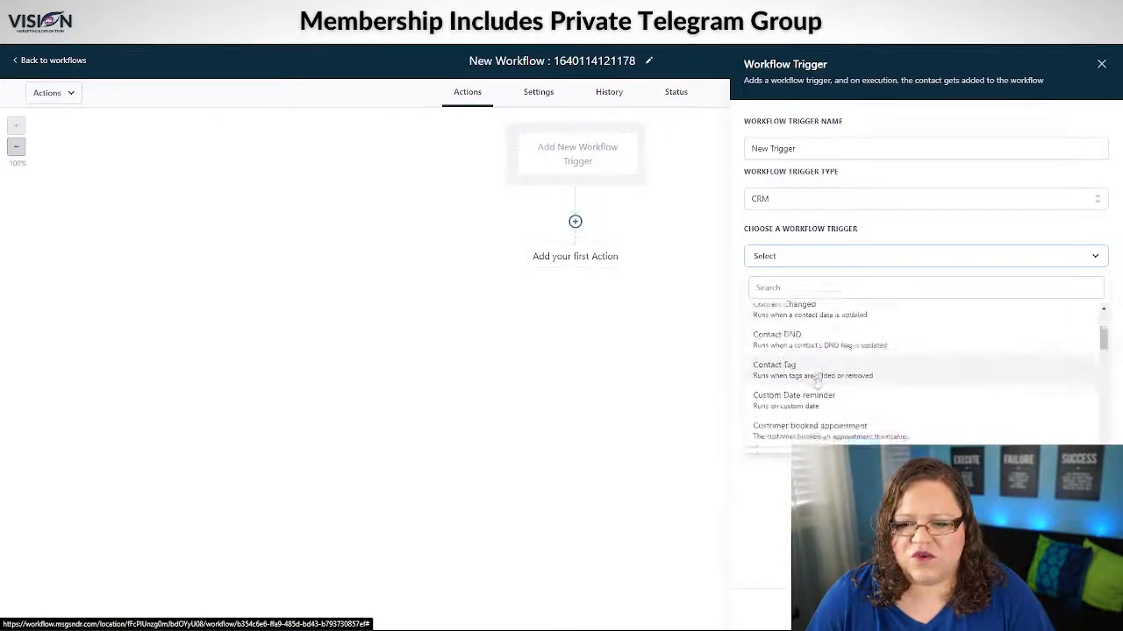
{"action": "scroll", "coordinate": [794, 379], "scroll_direction": "down", "scroll_amount": 5}
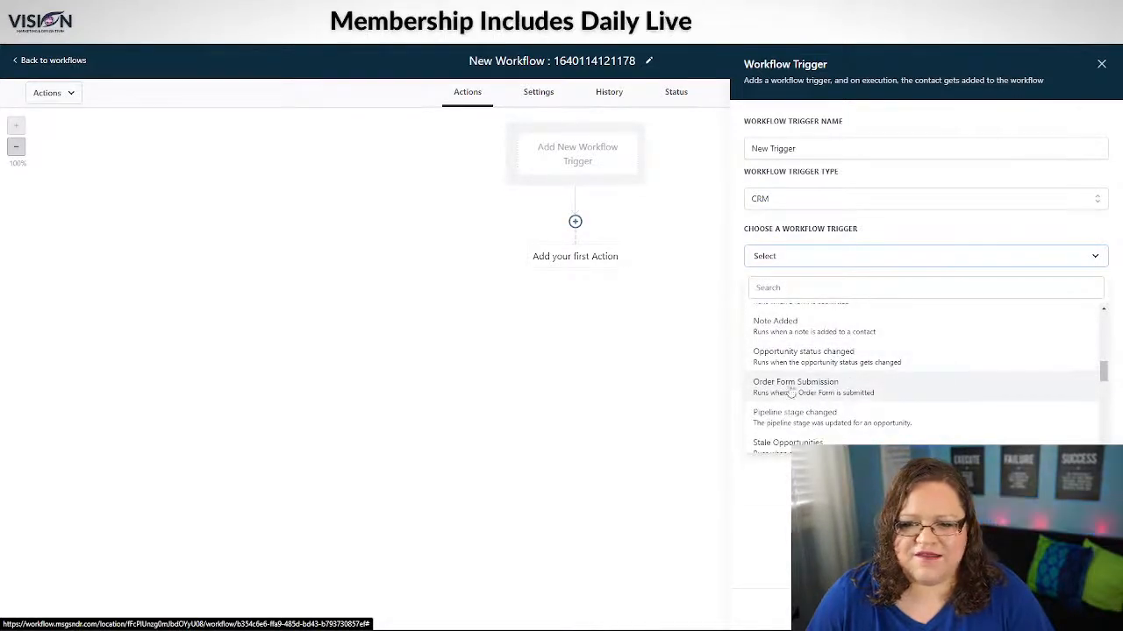
{"action": "left_click", "coordinate": [789, 389]}
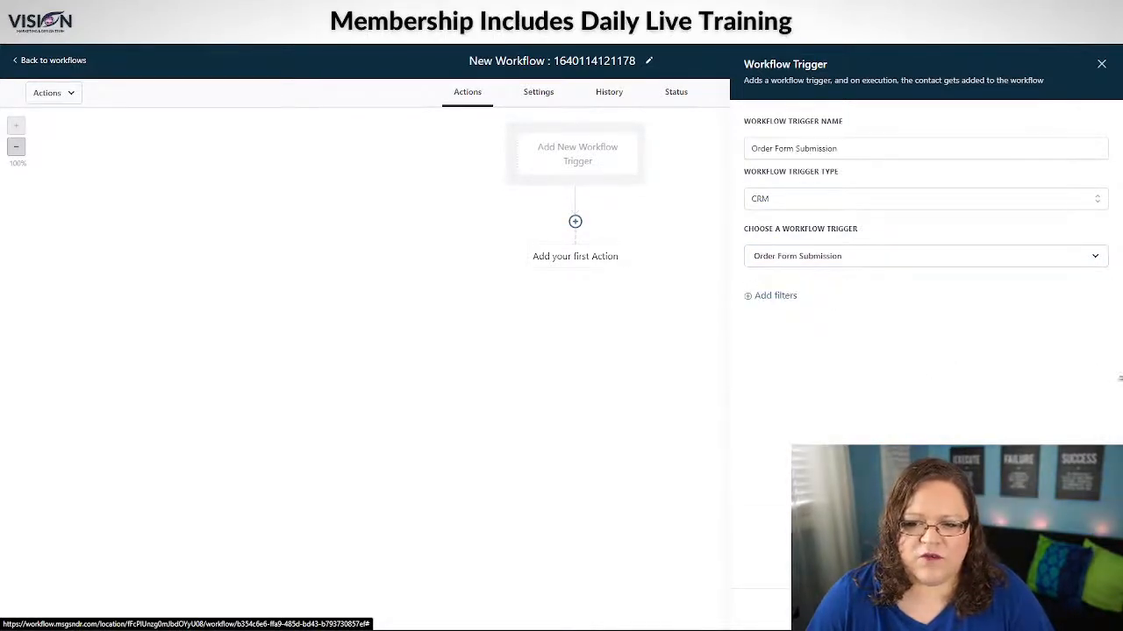
{"action": "left_click", "coordinate": [775, 296]}
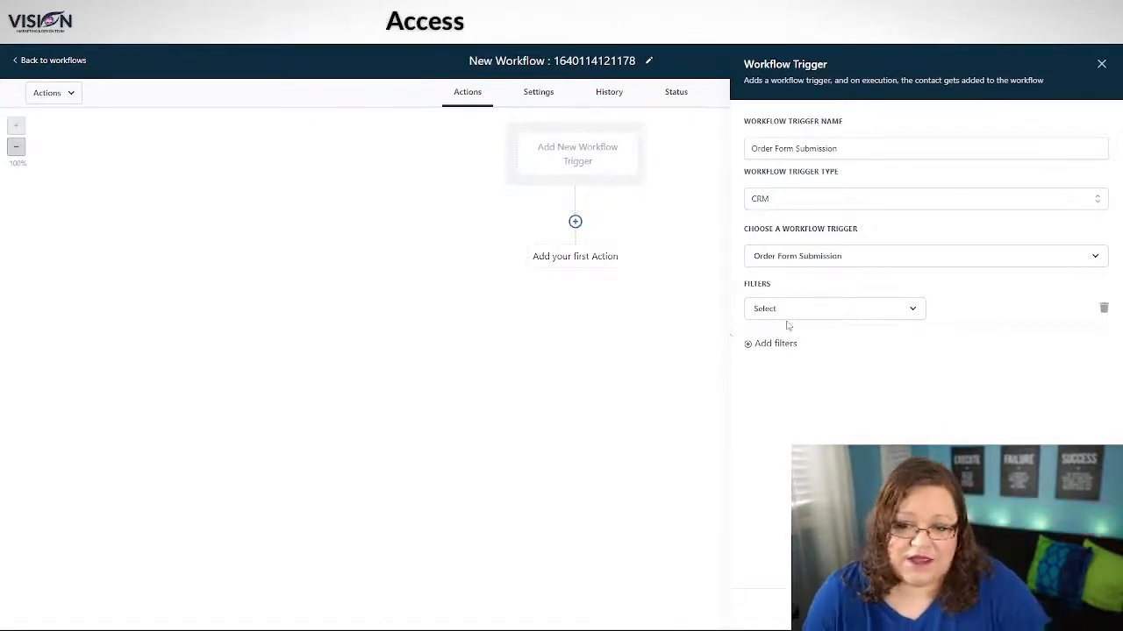
{"action": "left_click", "coordinate": [814, 315]}
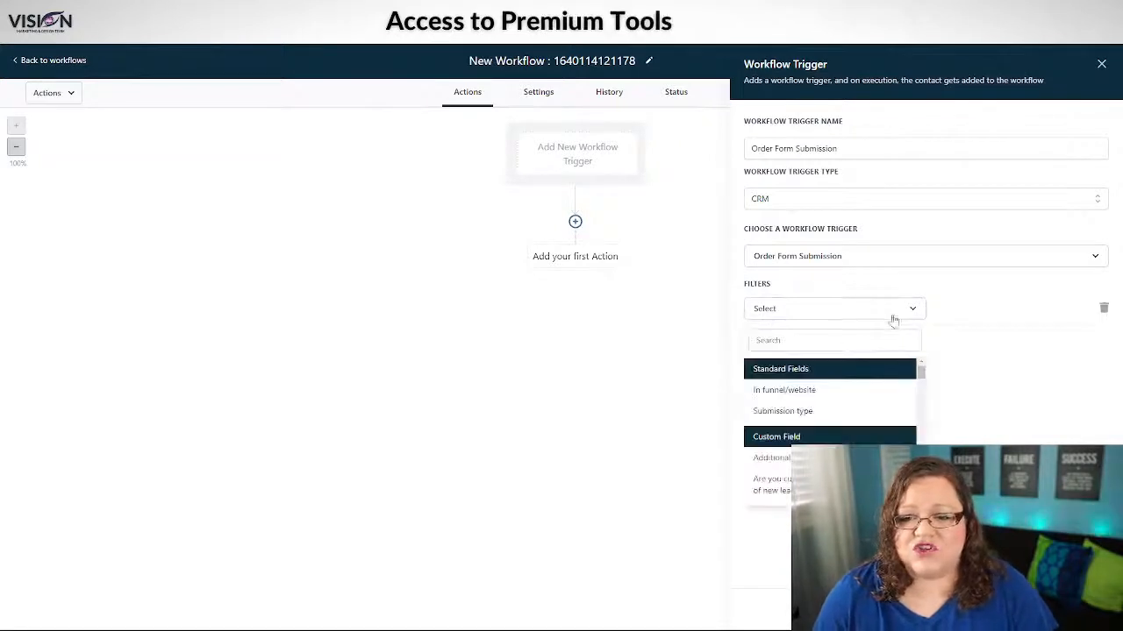
{"action": "left_click", "coordinate": [771, 412]}
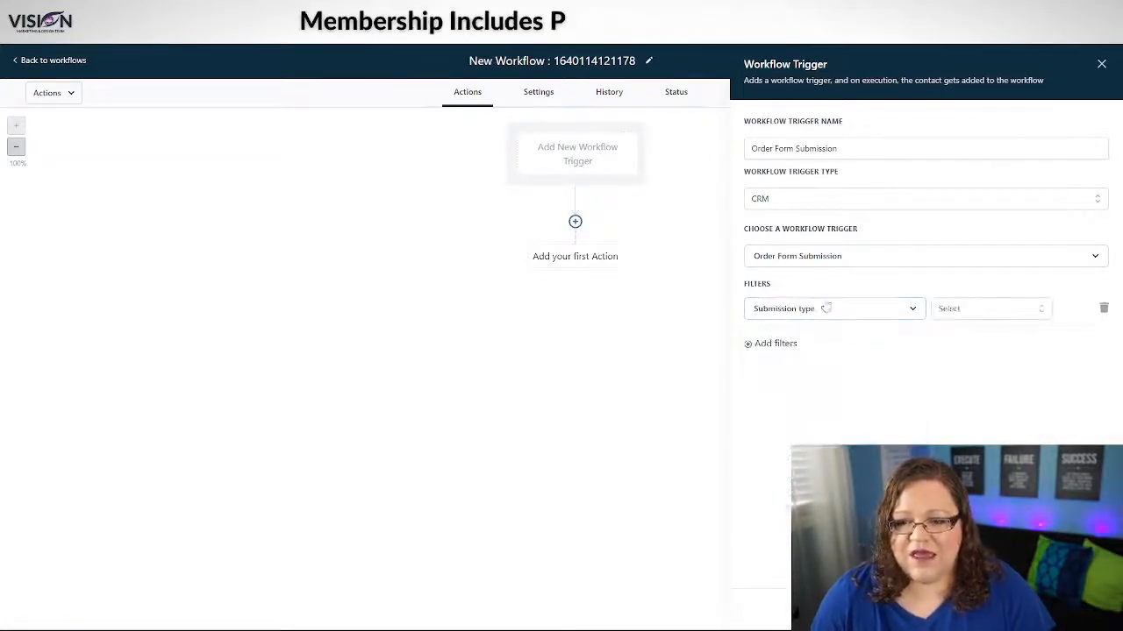
{"action": "left_click", "coordinate": [968, 313]}
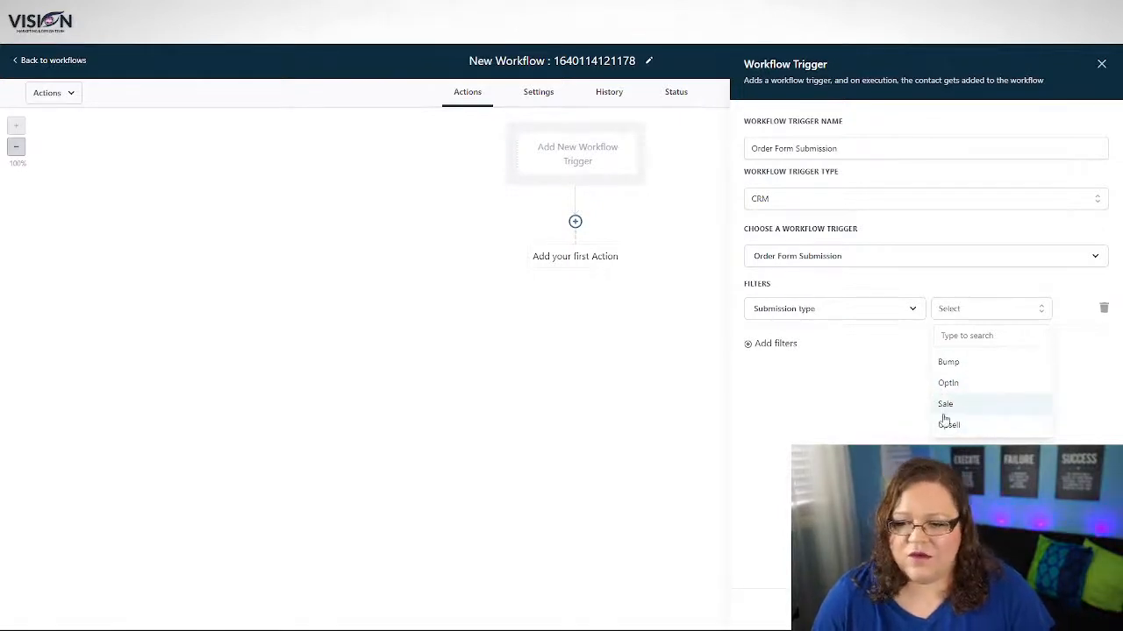
{"action": "left_click", "coordinate": [959, 409]}
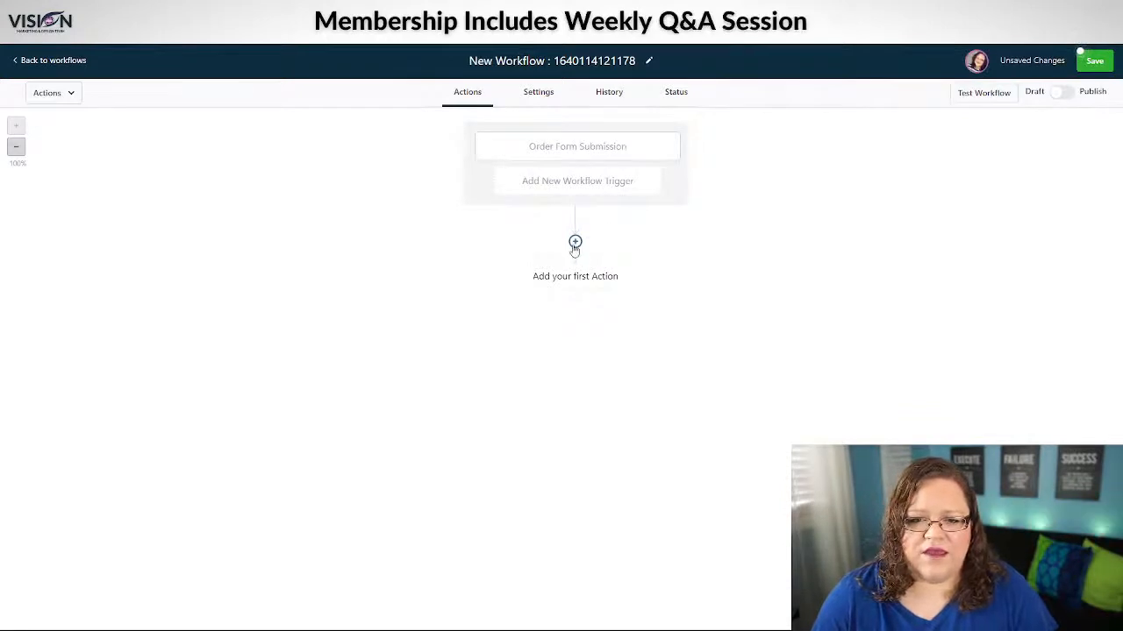
Draft a Create Opportunity action in the "Lead Gen Funnel" pipeline with stage "Become a client", and close it unsaved.
{"action": "left_click", "coordinate": [575, 241]}
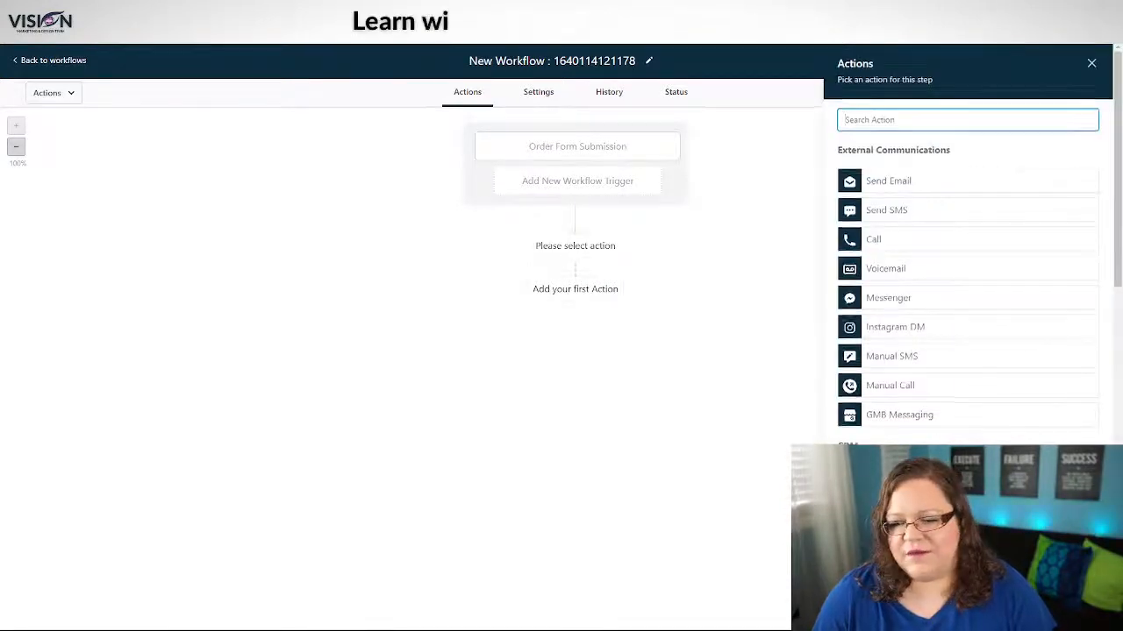
{"action": "scroll", "coordinate": [870, 330], "scroll_direction": "down", "scroll_amount": 3}
{"action": "left_click", "coordinate": [900, 304]}
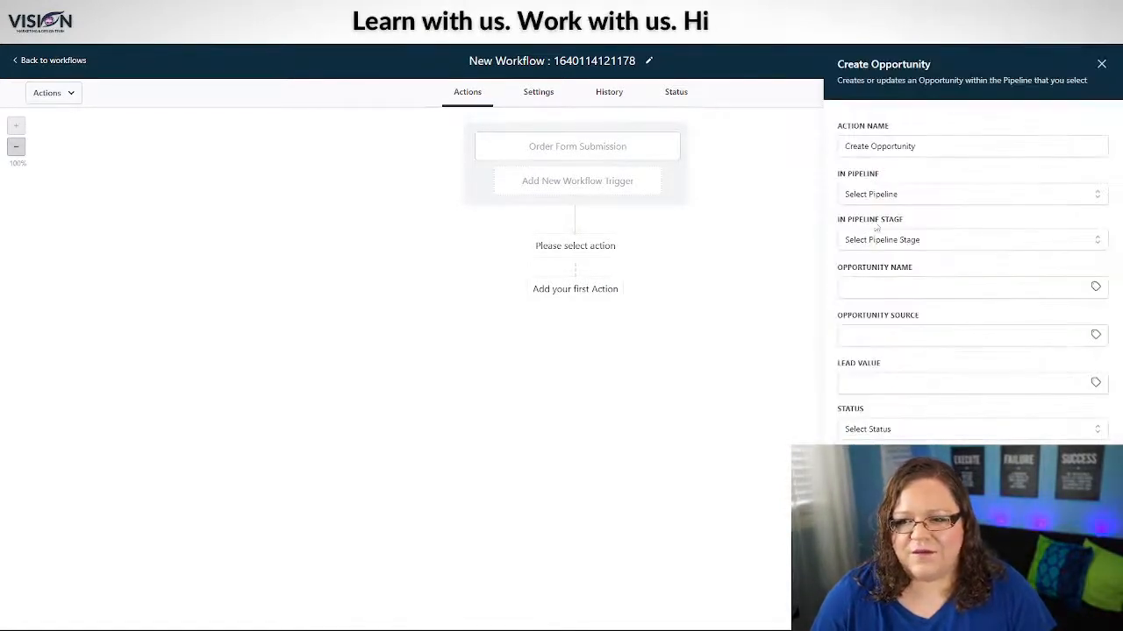
{"action": "left_click", "coordinate": [874, 195]}
{"action": "left_click", "coordinate": [886, 246]}
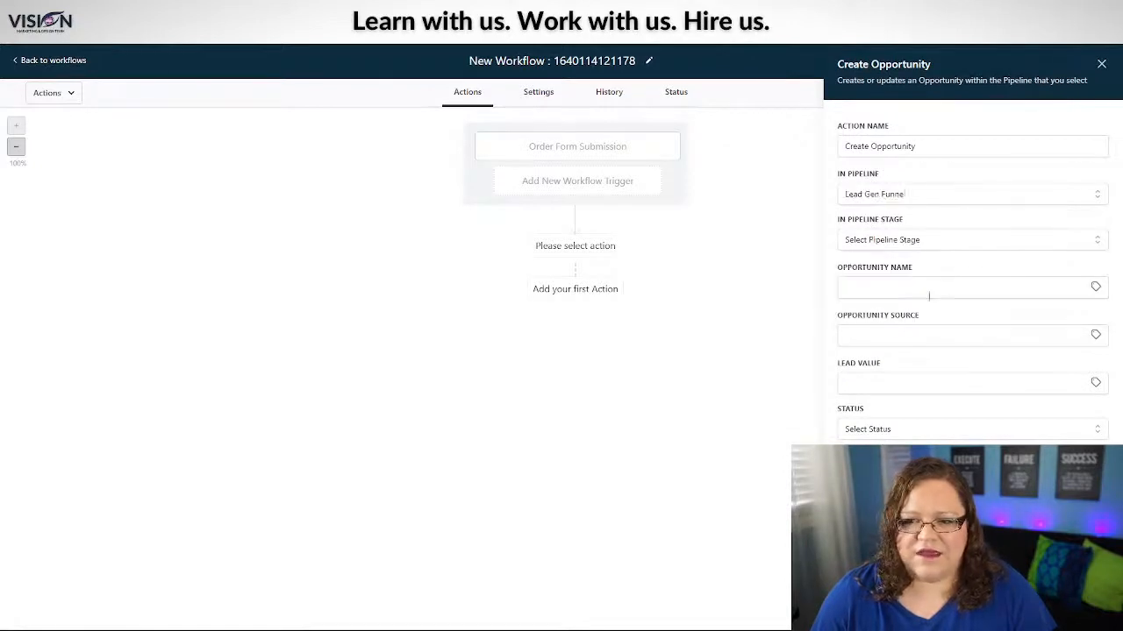
{"action": "left_click", "coordinate": [890, 244]}
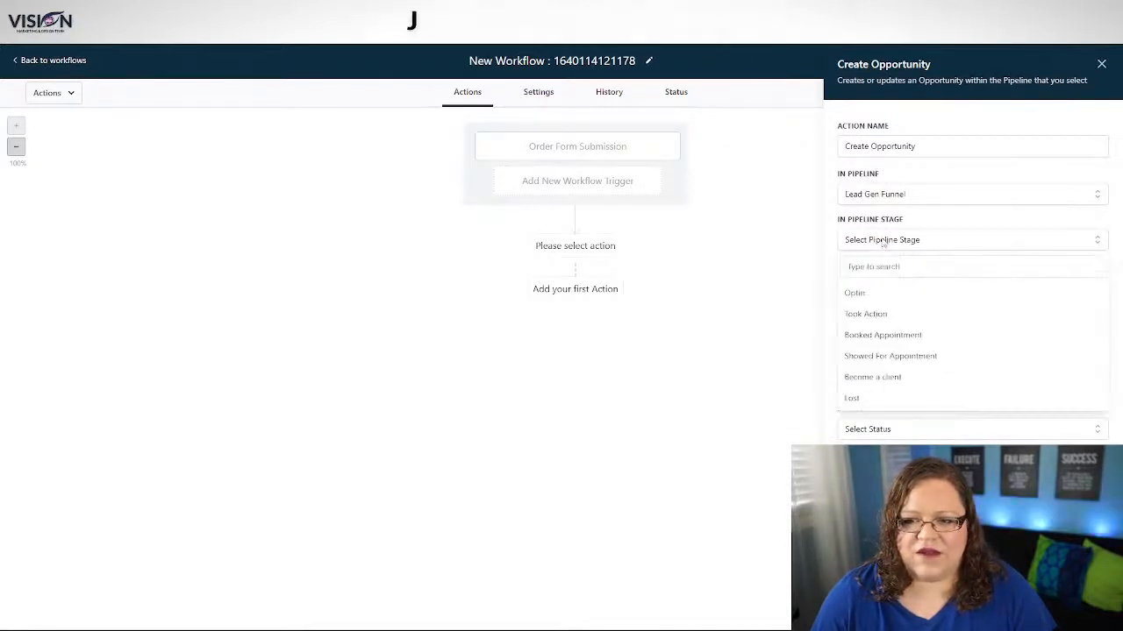
{"action": "left_click", "coordinate": [873, 379]}
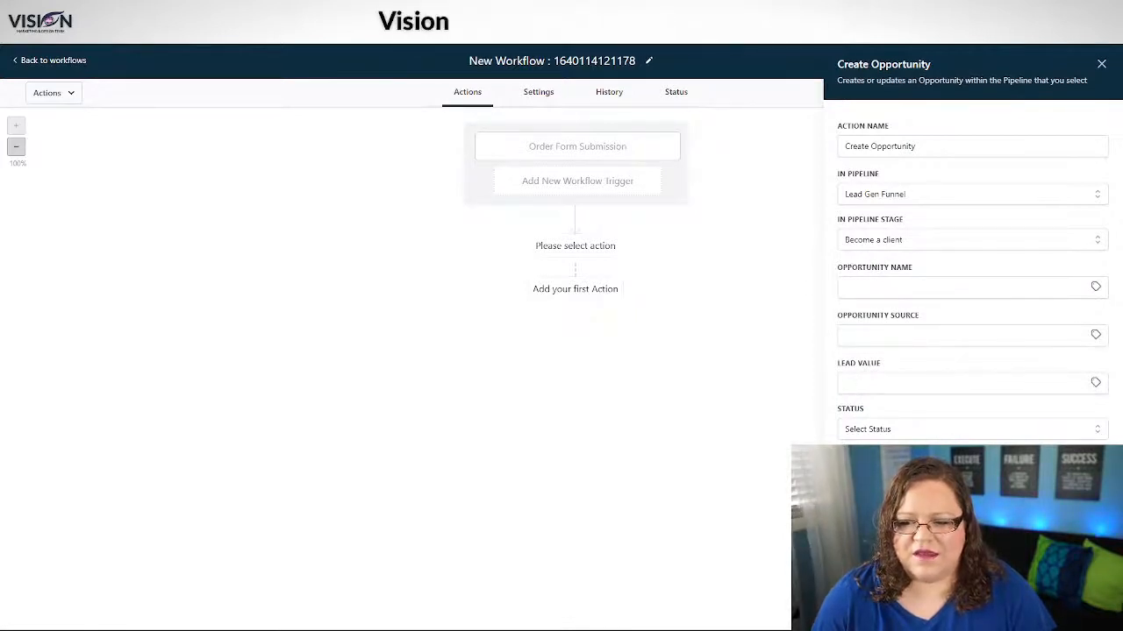
{"action": "left_click", "coordinate": [878, 240]}
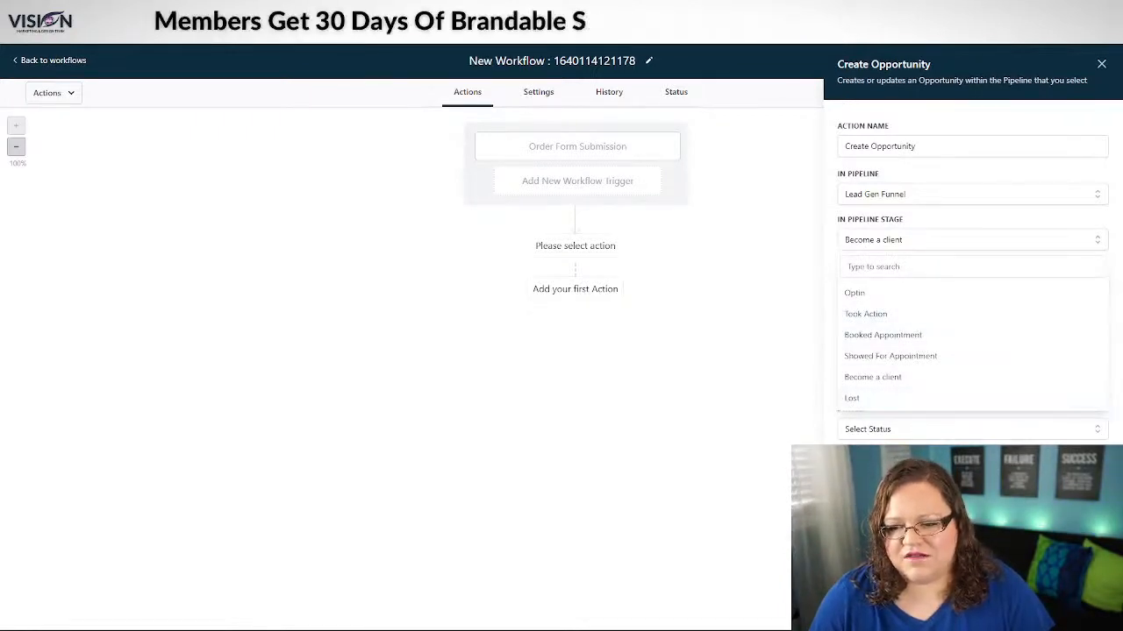
{"action": "left_click", "coordinate": [877, 481]}
{"action": "left_click", "coordinate": [653, 279]}
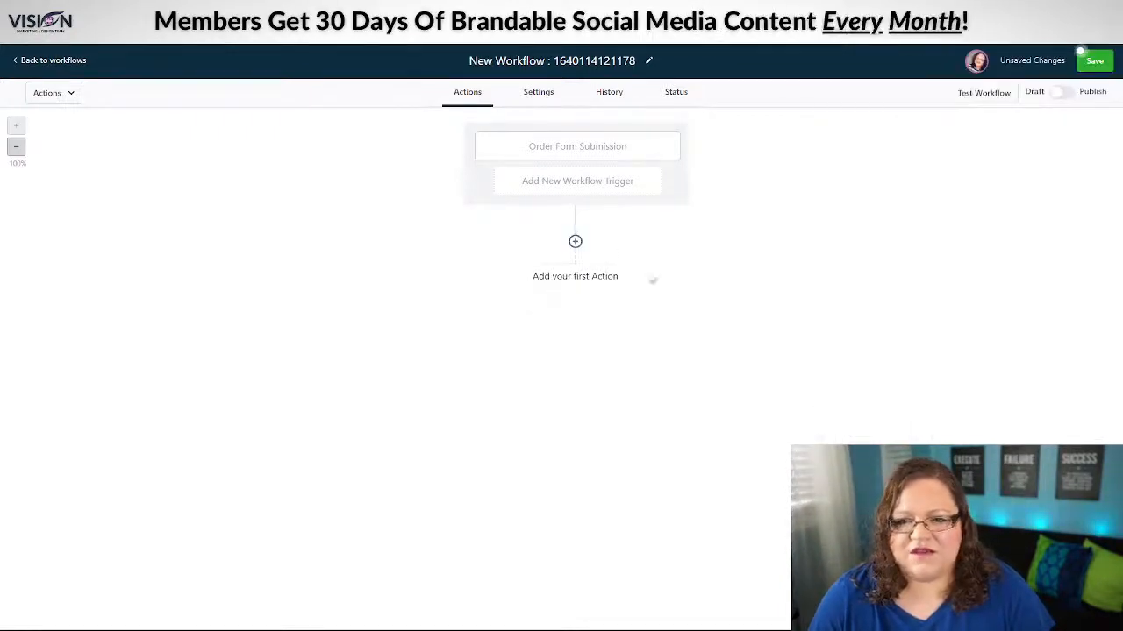
Delete the Order Form Submission trigger from the workflow.
{"action": "left_click", "coordinate": [567, 141]}
{"action": "left_click", "coordinate": [760, 607]}
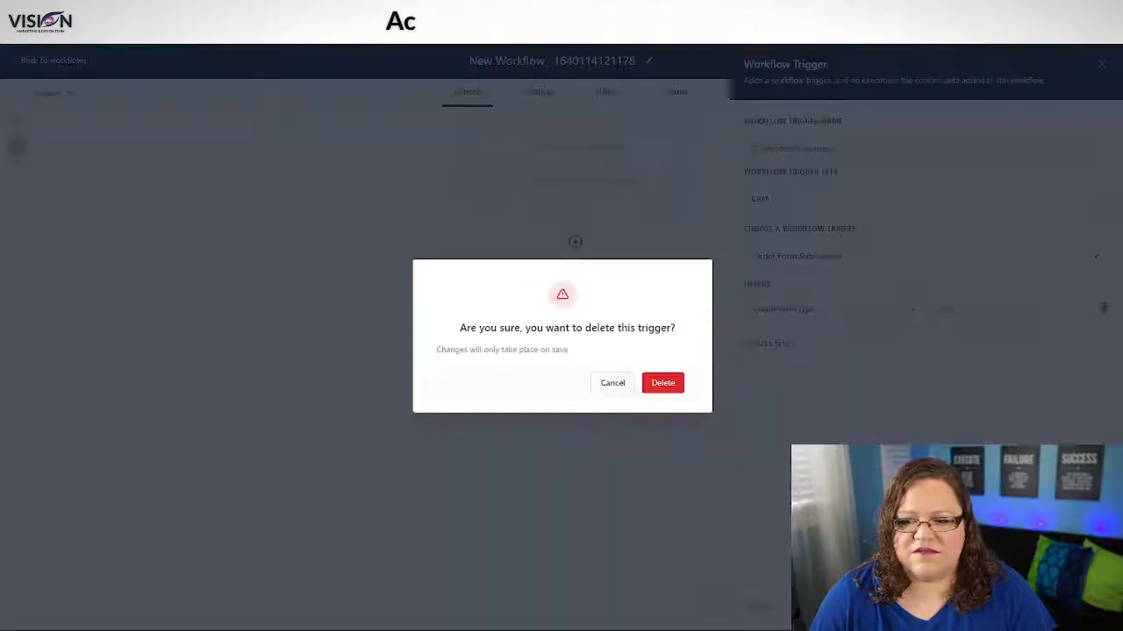
{"action": "left_click", "coordinate": [663, 384]}
Add a Contact DND workflow trigger, look through its filter choices, remove the empty filter and save the trigger.
{"action": "left_click", "coordinate": [575, 158]}
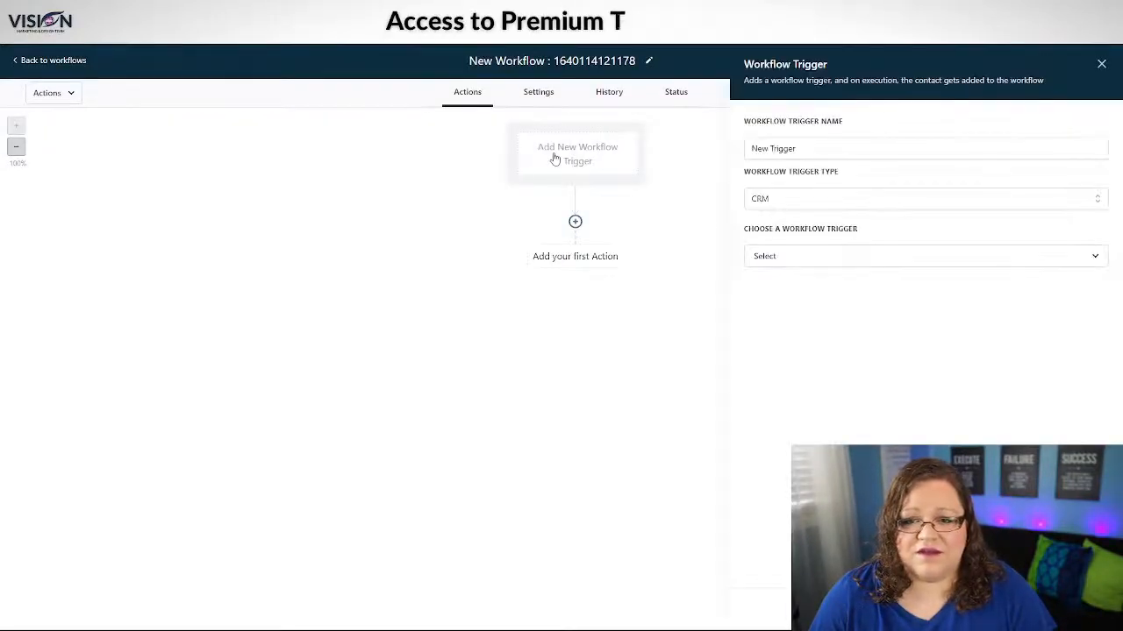
{"action": "left_click", "coordinate": [816, 261]}
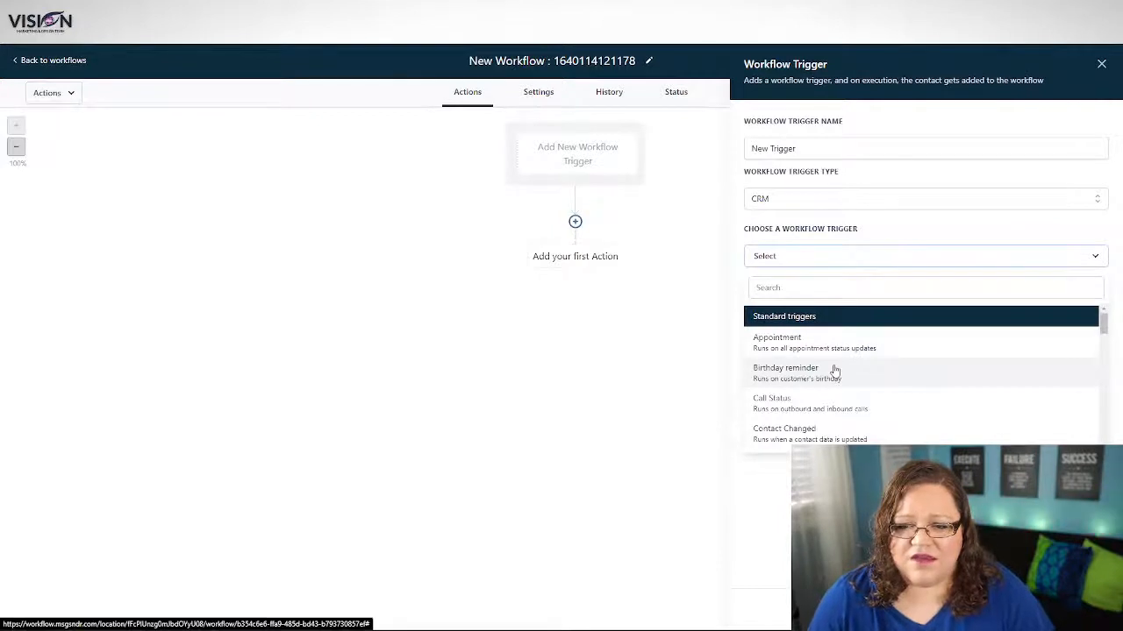
{"action": "scroll", "coordinate": [835, 371], "scroll_direction": "down", "scroll_amount": 1}
{"action": "scroll", "coordinate": [834, 371], "scroll_direction": "down", "scroll_amount": 1}
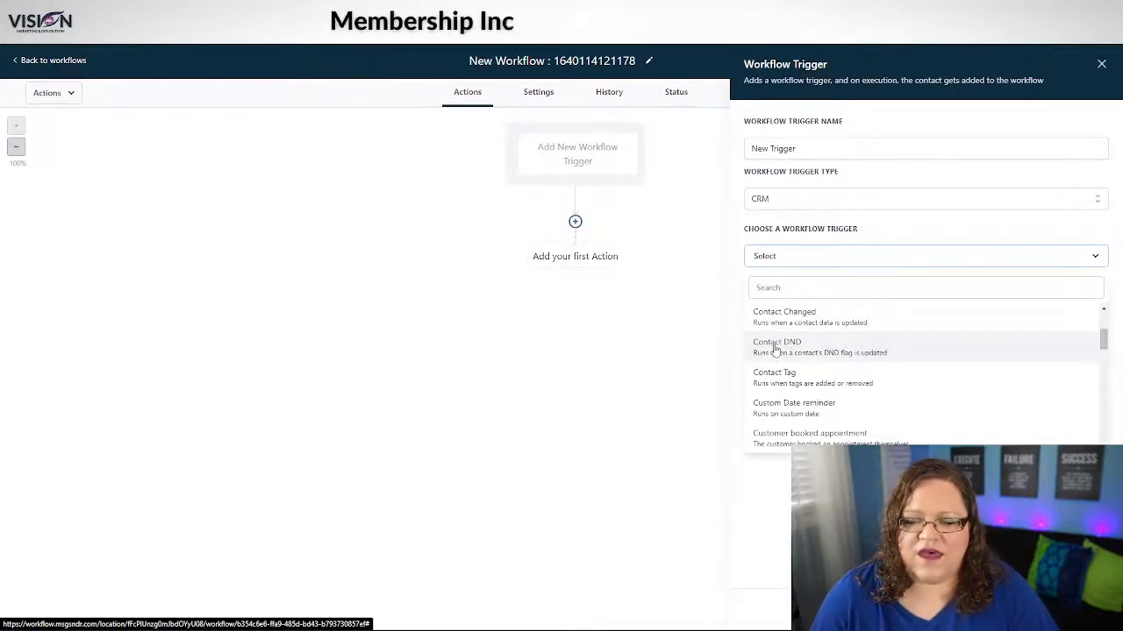
{"action": "left_click", "coordinate": [824, 350]}
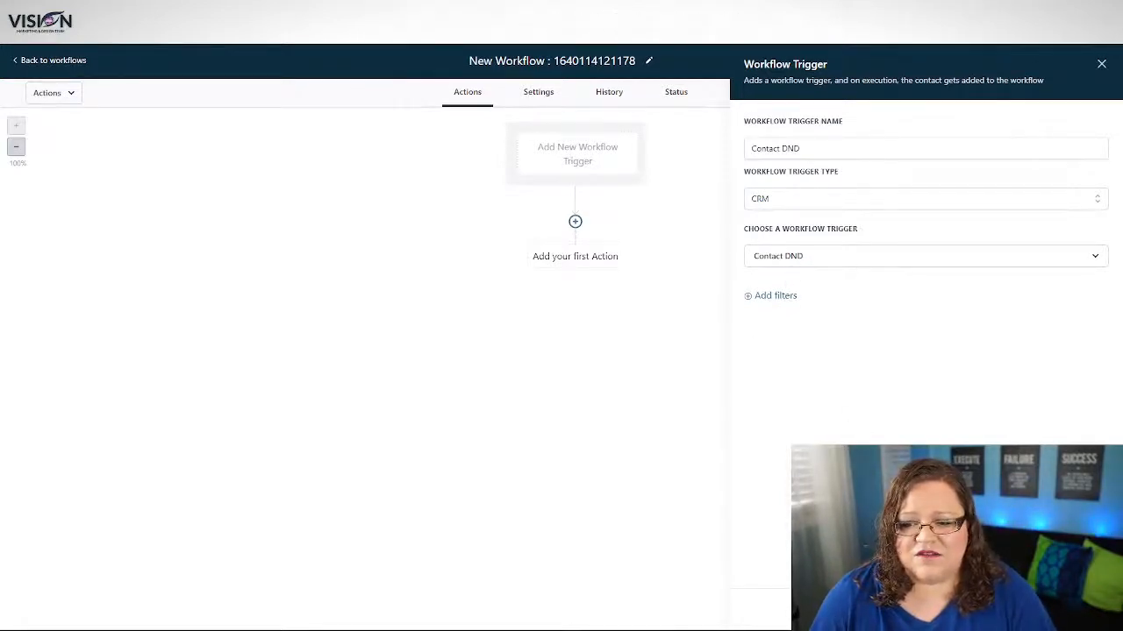
{"action": "left_click", "coordinate": [756, 297]}
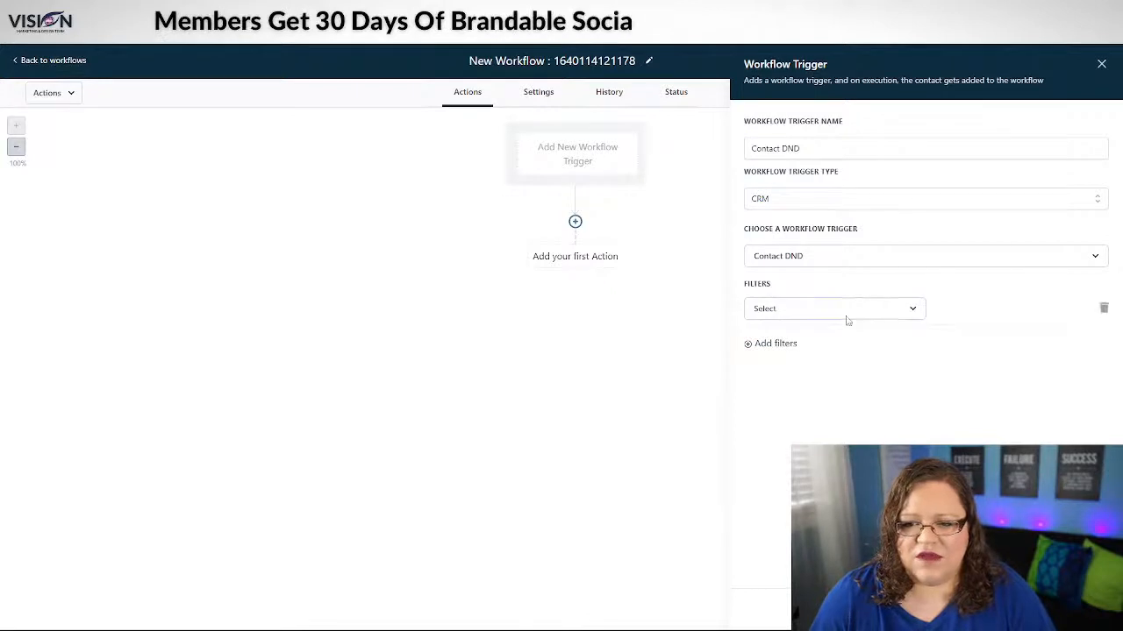
{"action": "left_click", "coordinate": [815, 310]}
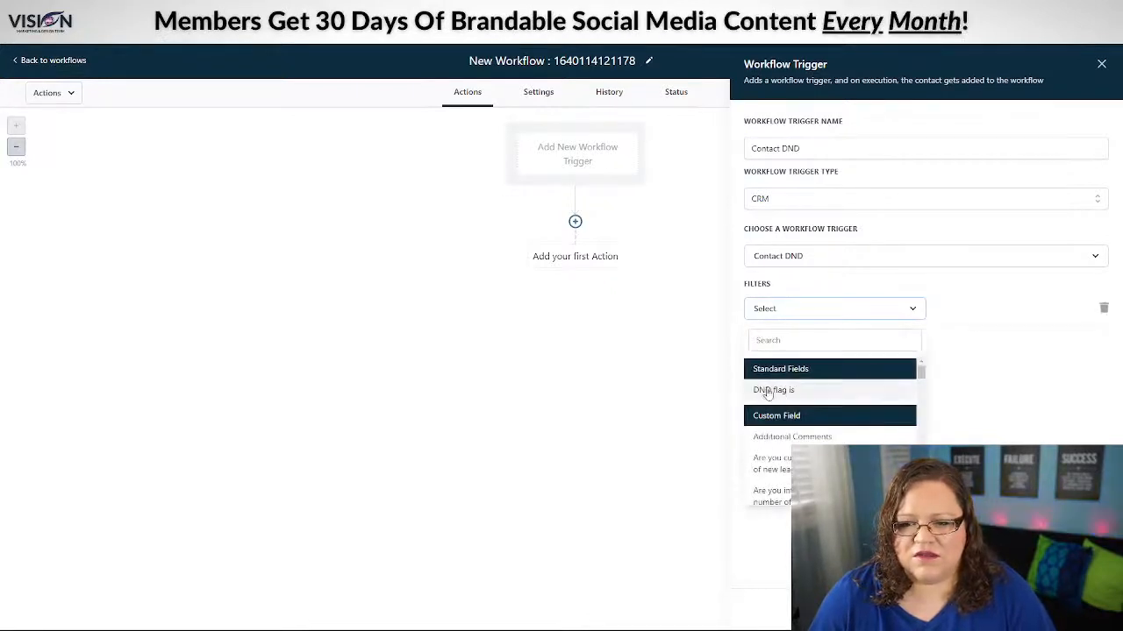
{"action": "scroll", "coordinate": [785, 458], "scroll_direction": "down", "scroll_amount": 5}
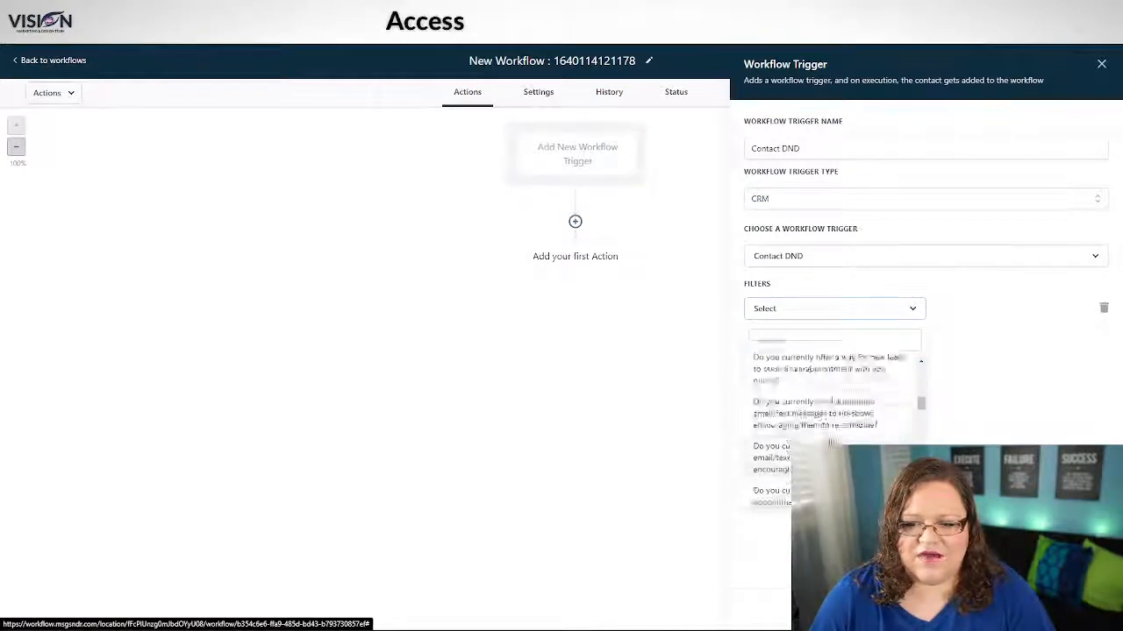
{"action": "scroll", "coordinate": [785, 458], "scroll_direction": "up", "scroll_amount": 5}
{"action": "left_click", "coordinate": [866, 323]}
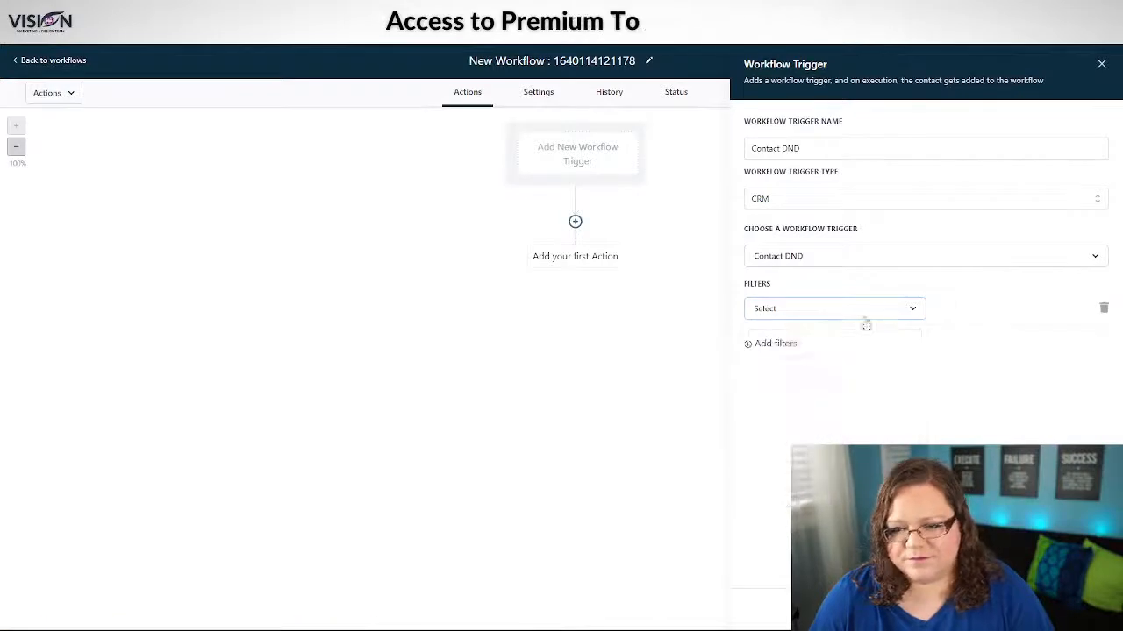
{"action": "left_click", "coordinate": [1102, 309]}
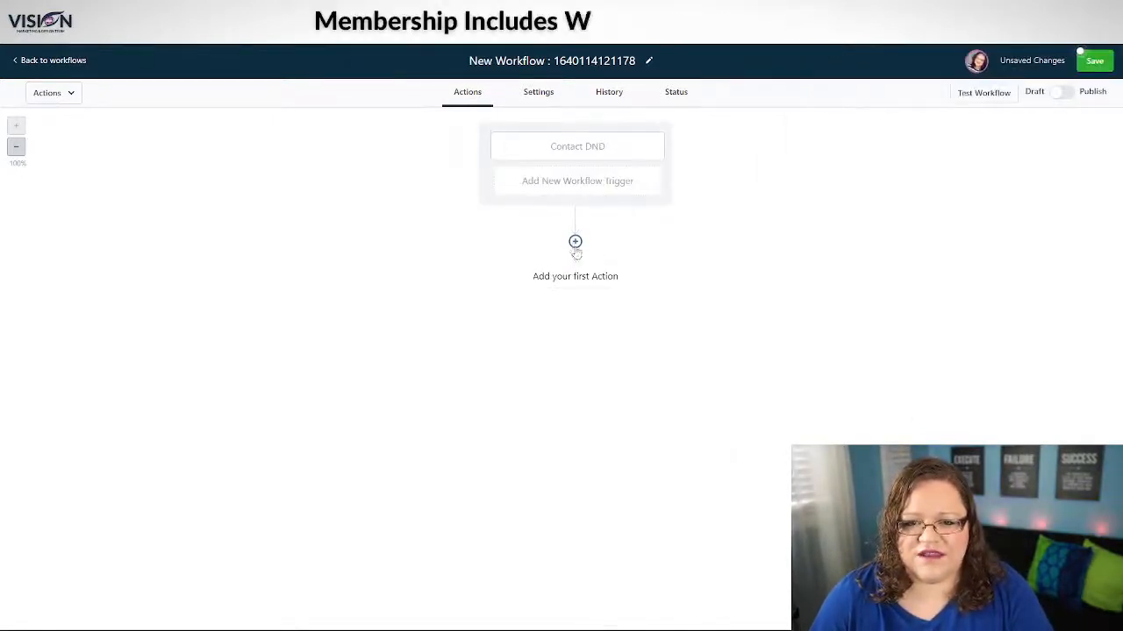
Draft a Create Opportunity action in the "Lead Gen Funnel" pipeline with stage "Lost", and close it unsaved.
{"action": "left_click", "coordinate": [574, 243]}
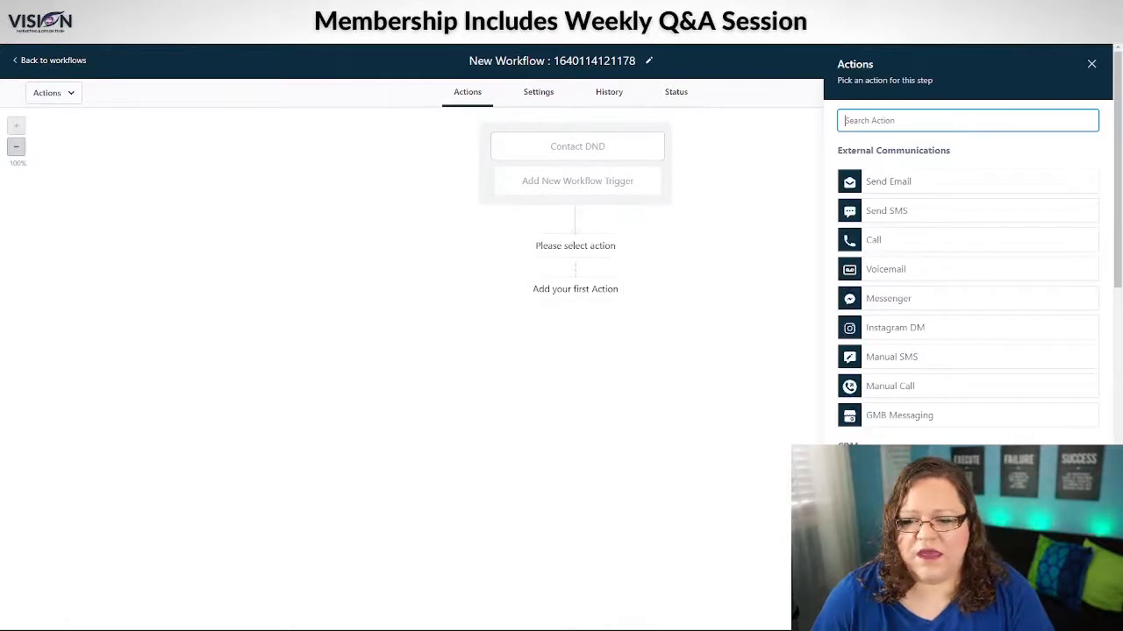
{"action": "scroll", "coordinate": [939, 423], "scroll_direction": "down", "scroll_amount": 2}
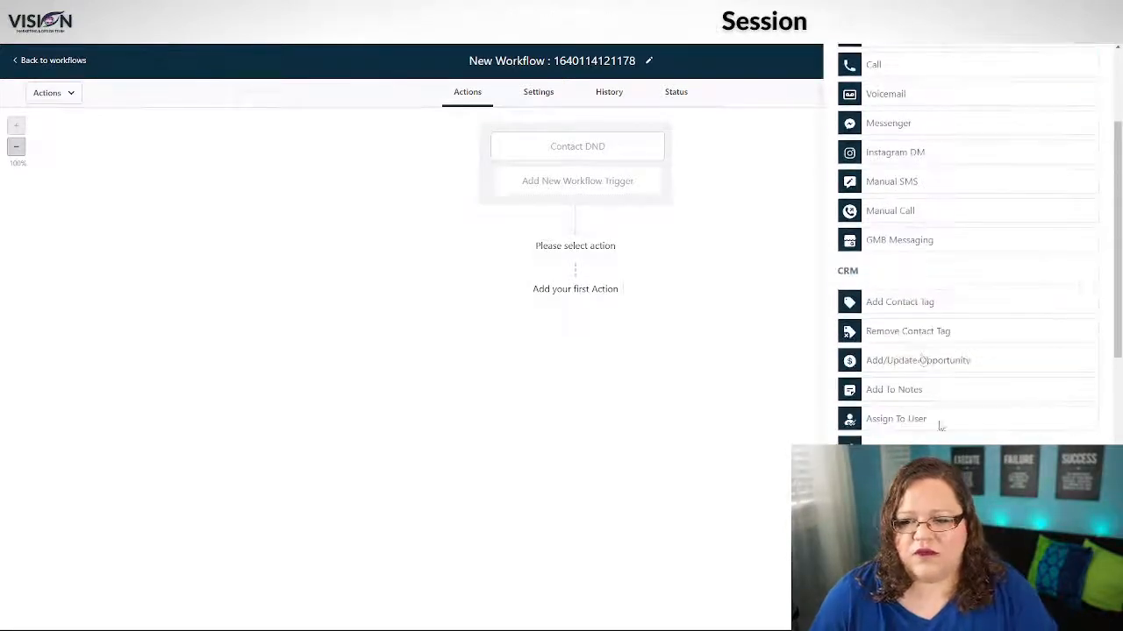
{"action": "left_click", "coordinate": [928, 370]}
{"action": "left_click", "coordinate": [874, 193]}
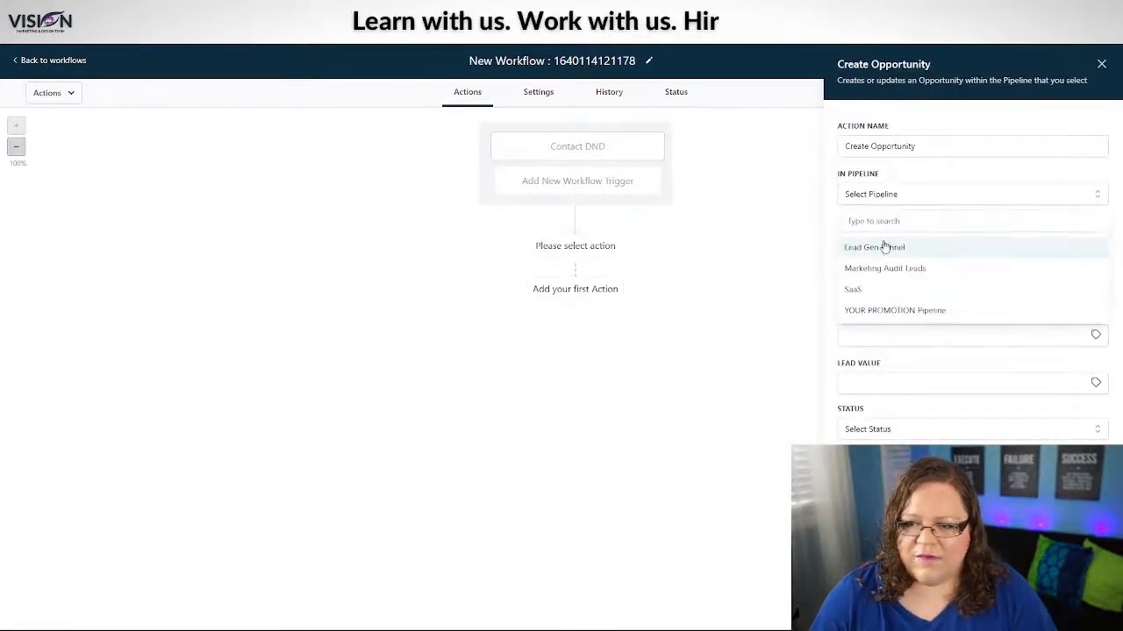
{"action": "left_click", "coordinate": [877, 246]}
{"action": "left_click", "coordinate": [881, 239]}
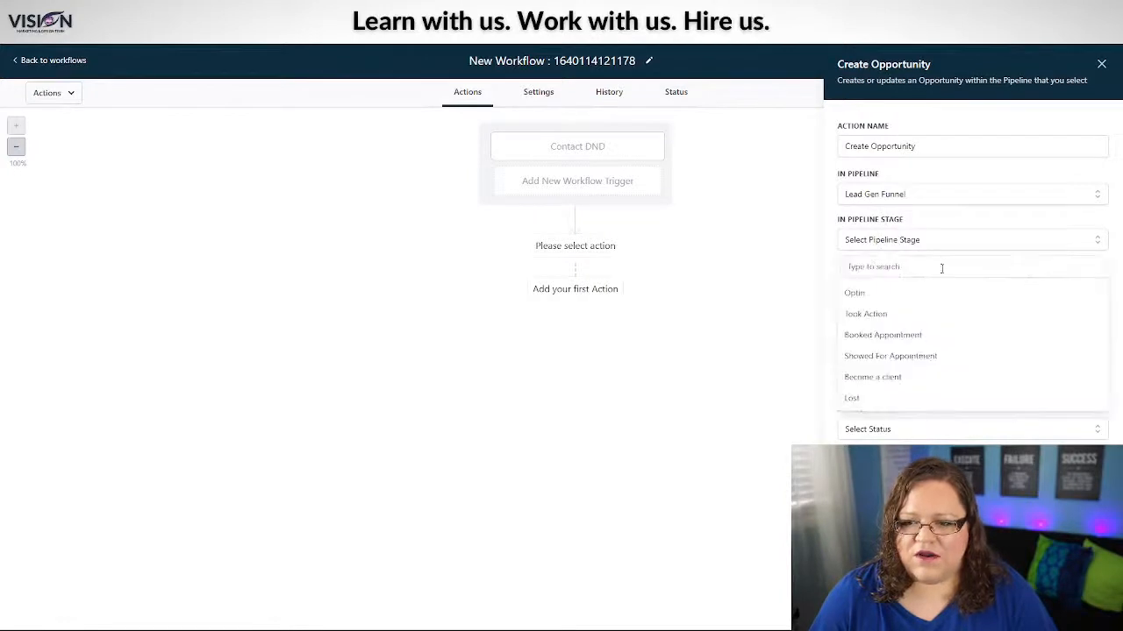
{"action": "left_click", "coordinate": [853, 398]}
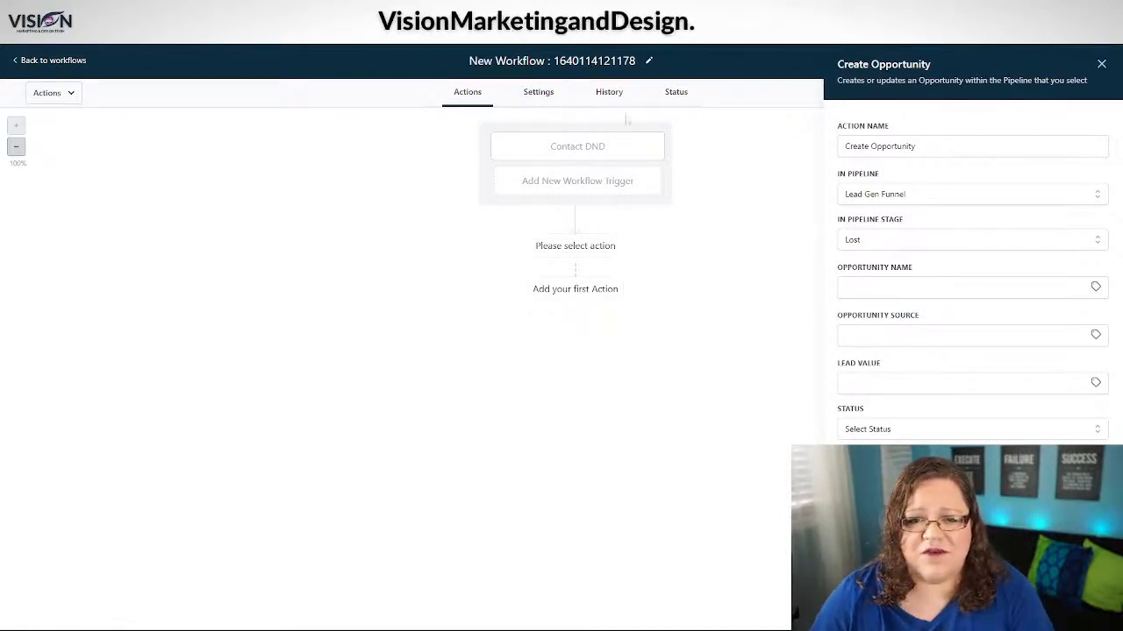
{"action": "left_click", "coordinate": [704, 238]}
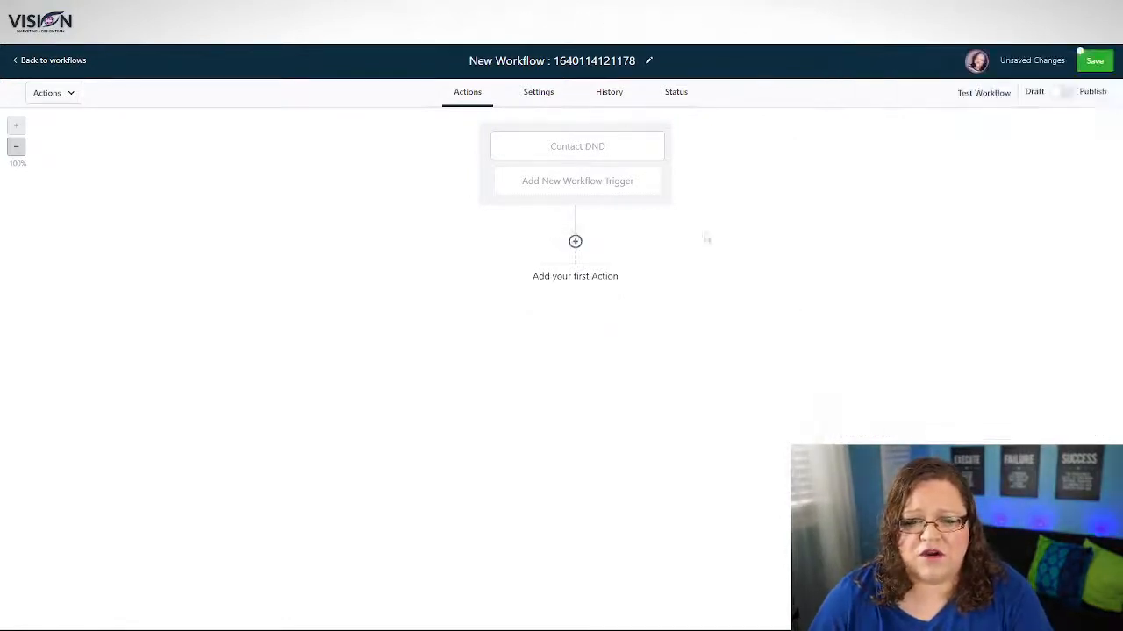
Delete the Contact DND trigger from the workflow.
{"action": "left_click", "coordinate": [572, 145]}
{"action": "left_click", "coordinate": [758, 607]}
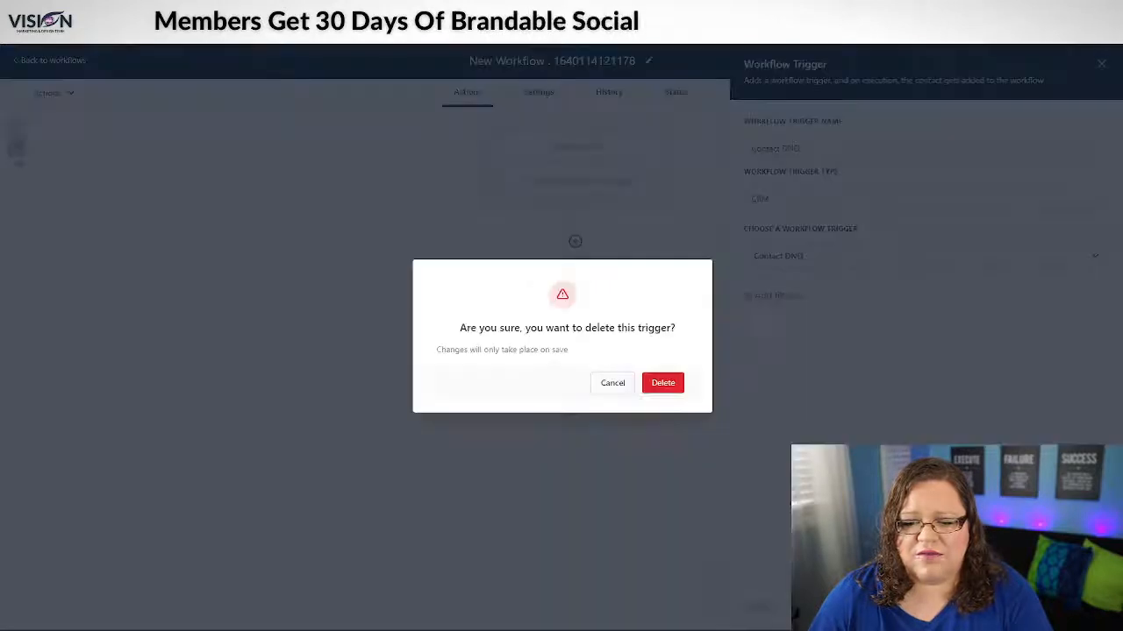
{"action": "left_click", "coordinate": [664, 386]}
Start a new workflow trigger and choose "Form submitted" as the trigger.
{"action": "left_click", "coordinate": [572, 147]}
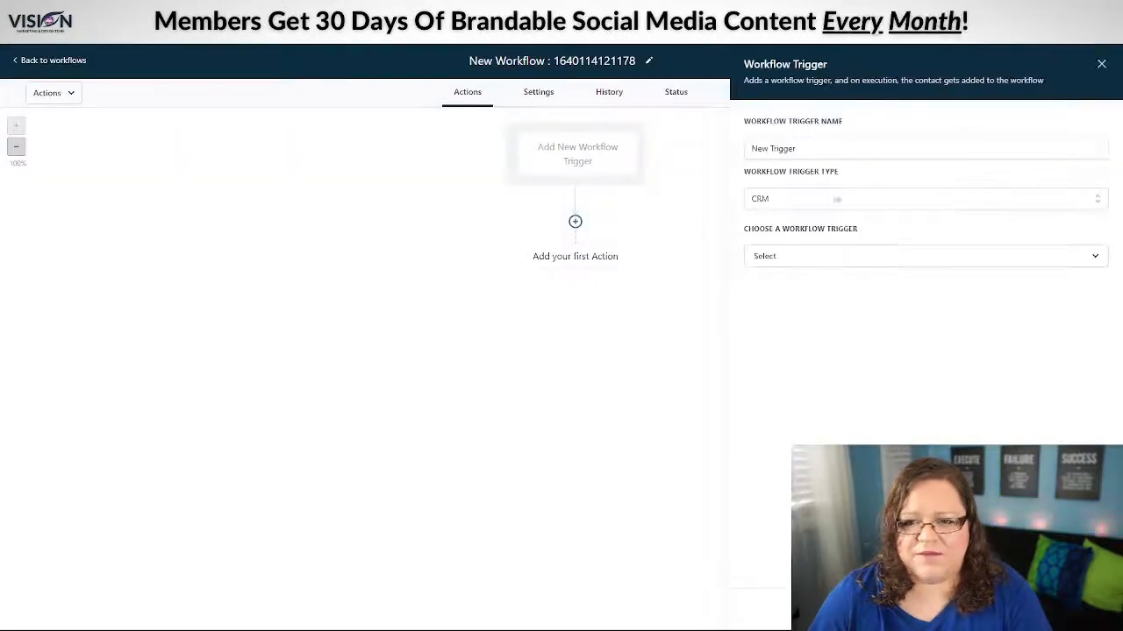
{"action": "left_click", "coordinate": [769, 258]}
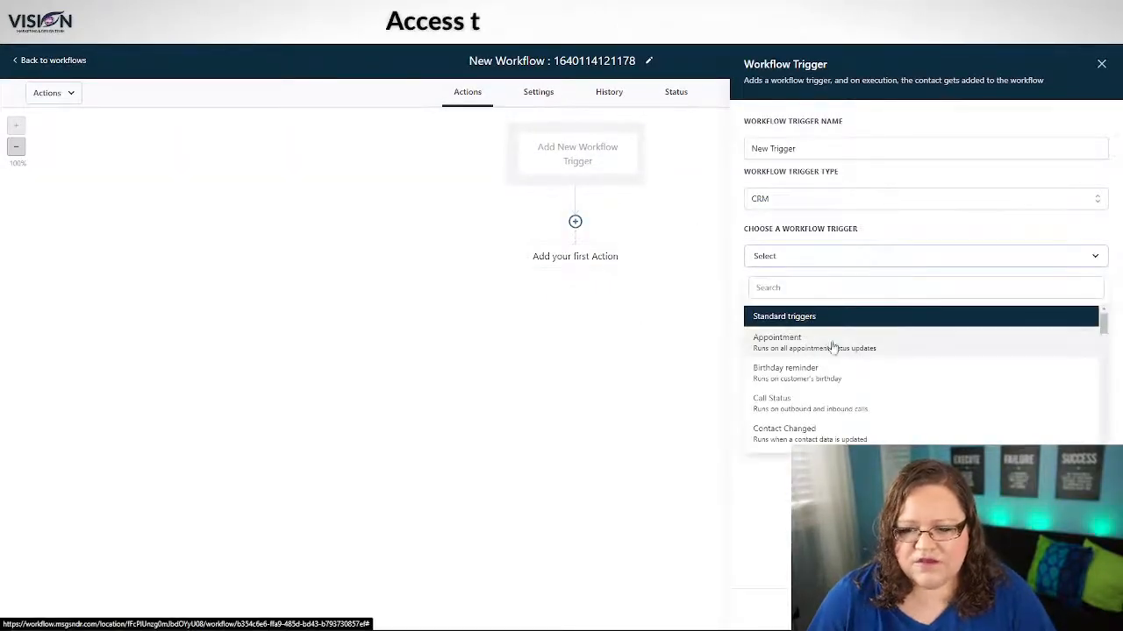
{"action": "scroll", "coordinate": [821, 353], "scroll_direction": "down", "scroll_amount": 3}
{"action": "scroll", "coordinate": [802, 379], "scroll_direction": "down", "scroll_amount": 4}
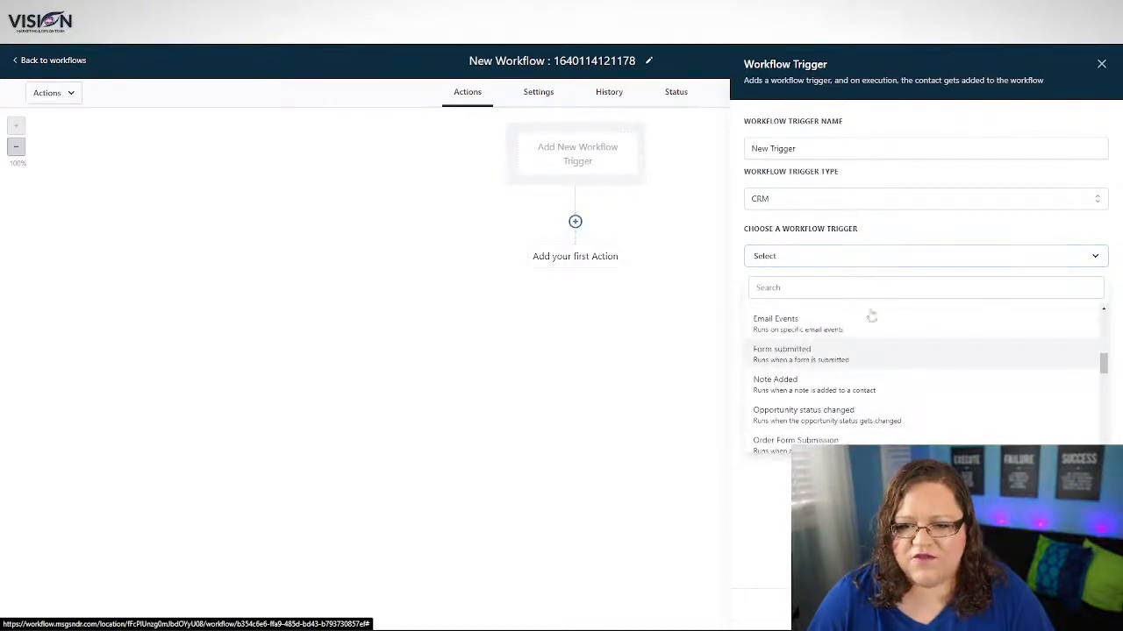
{"action": "left_click", "coordinate": [796, 355]}
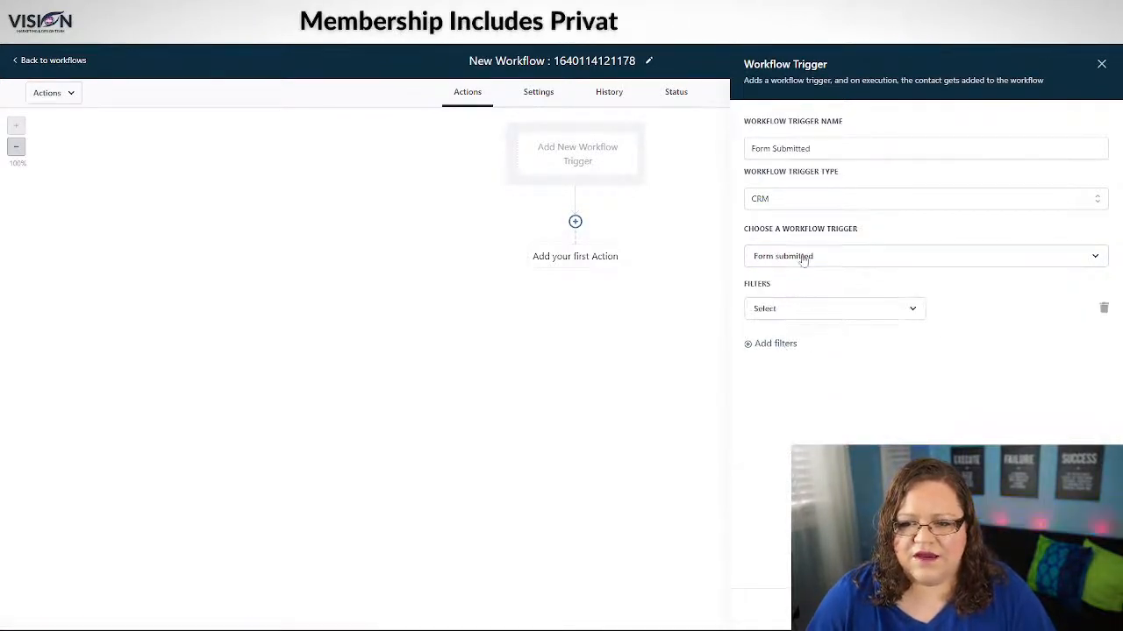
Browse the standard triggers again and switch the new workflow trigger to "Email Events".
{"action": "left_click", "coordinate": [803, 261]}
{"action": "scroll", "coordinate": [802, 404], "scroll_direction": "down", "scroll_amount": 3}
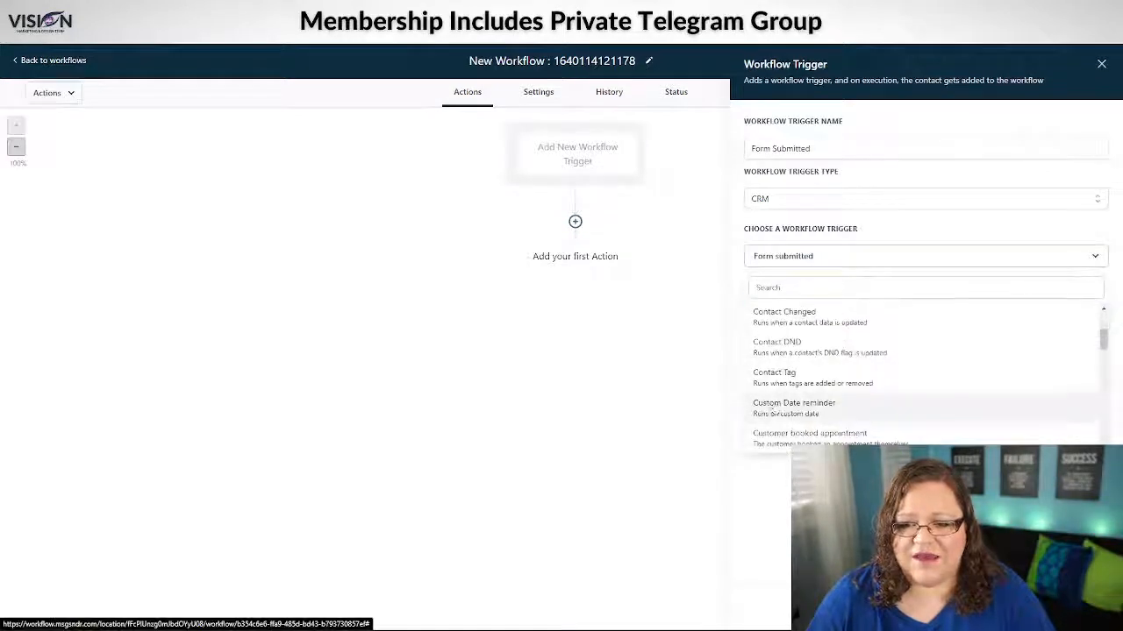
{"action": "scroll", "coordinate": [776, 386], "scroll_direction": "down", "scroll_amount": 5}
{"action": "scroll", "coordinate": [787, 355], "scroll_direction": "up", "scroll_amount": 2}
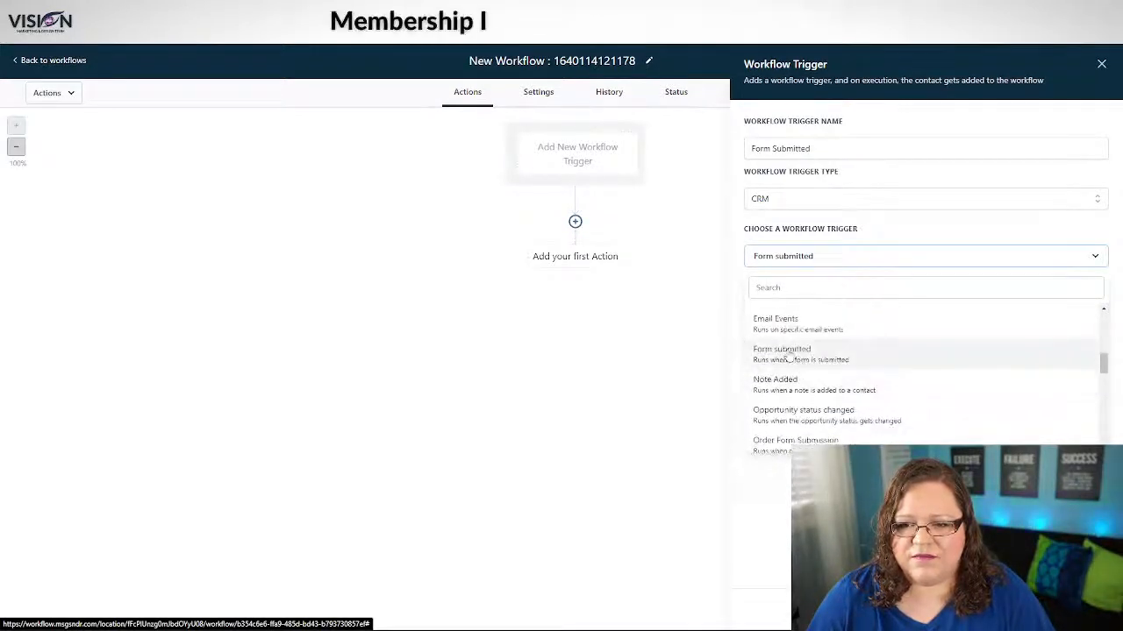
{"action": "left_click", "coordinate": [787, 355]}
{"action": "left_click", "coordinate": [861, 256]}
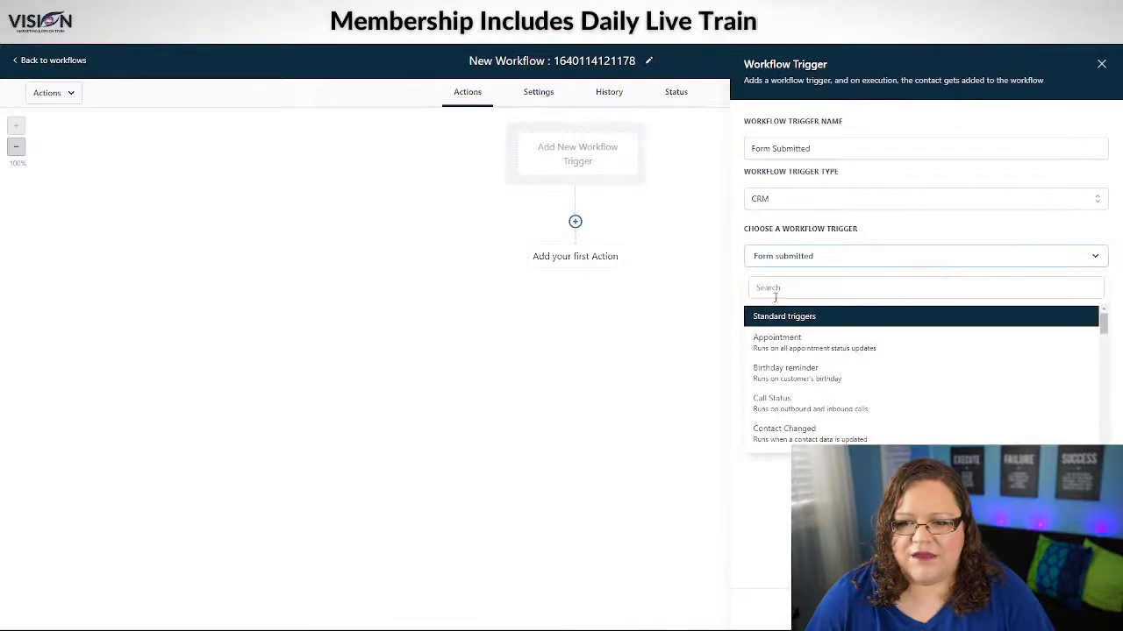
{"action": "left_click", "coordinate": [787, 235]}
{"action": "left_click", "coordinate": [778, 263]}
{"action": "scroll", "coordinate": [802, 395], "scroll_direction": "down", "scroll_amount": 5}
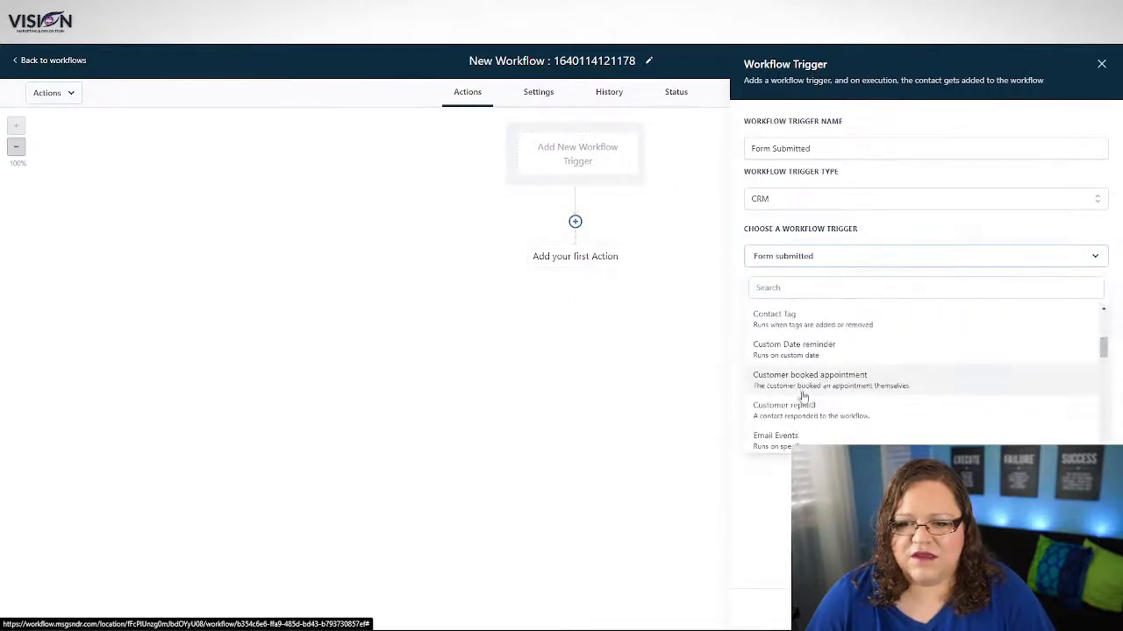
{"action": "left_click", "coordinate": [776, 320]}
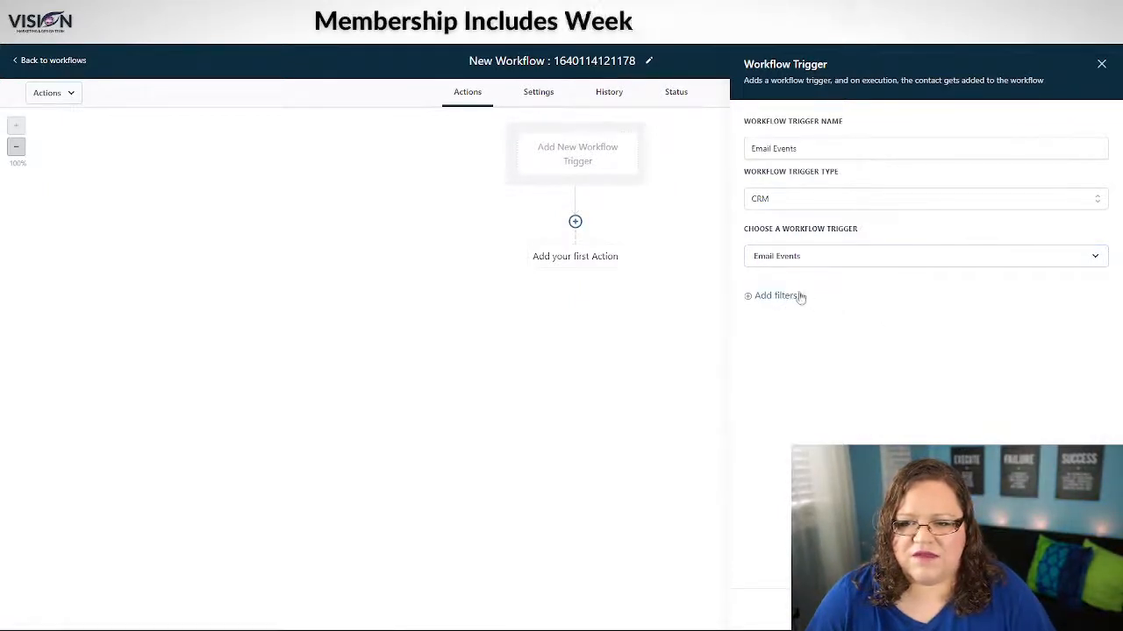
Filter the Email Events trigger to the event "Clicked" and save the trigger.
{"action": "left_click", "coordinate": [797, 298]}
{"action": "left_click", "coordinate": [766, 314]}
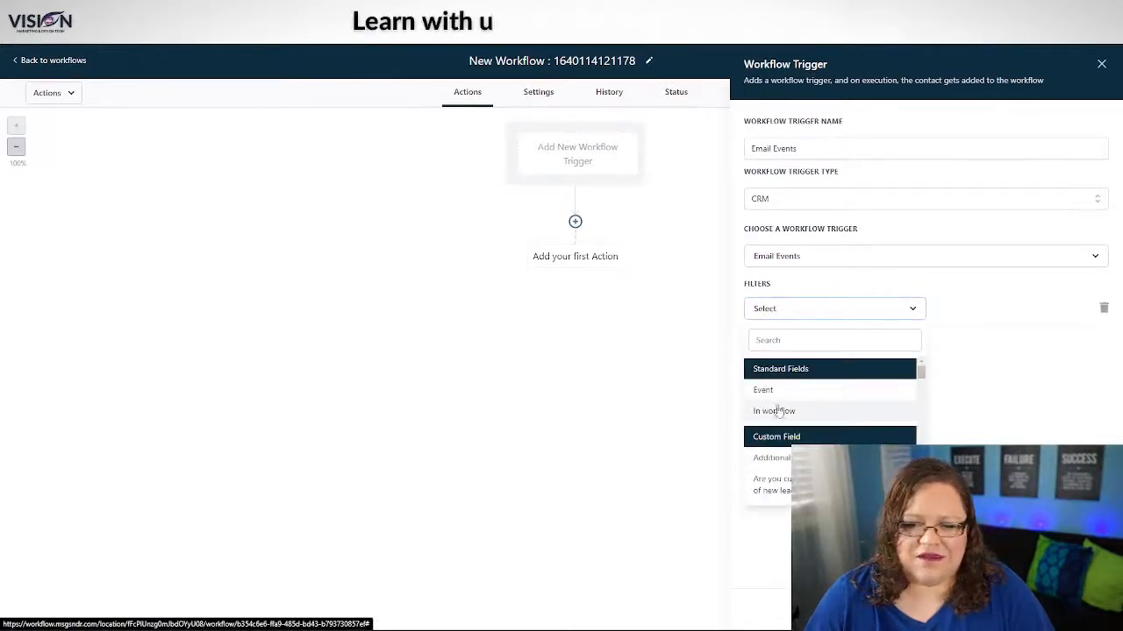
{"action": "left_click", "coordinate": [760, 390]}
{"action": "left_click", "coordinate": [965, 309]}
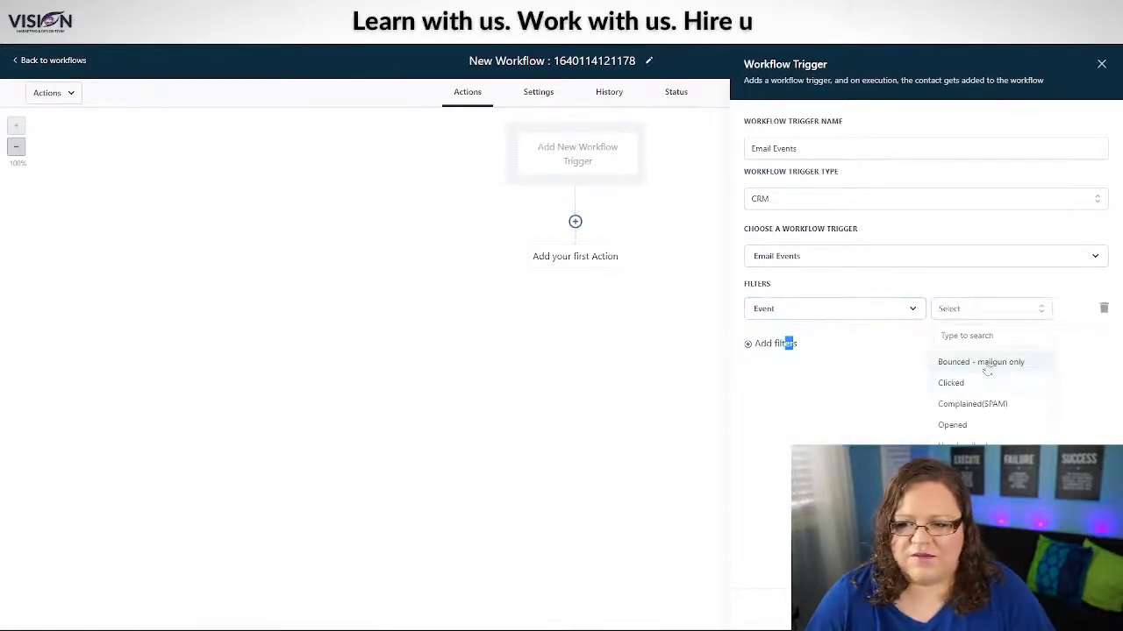
{"action": "left_click", "coordinate": [957, 383]}
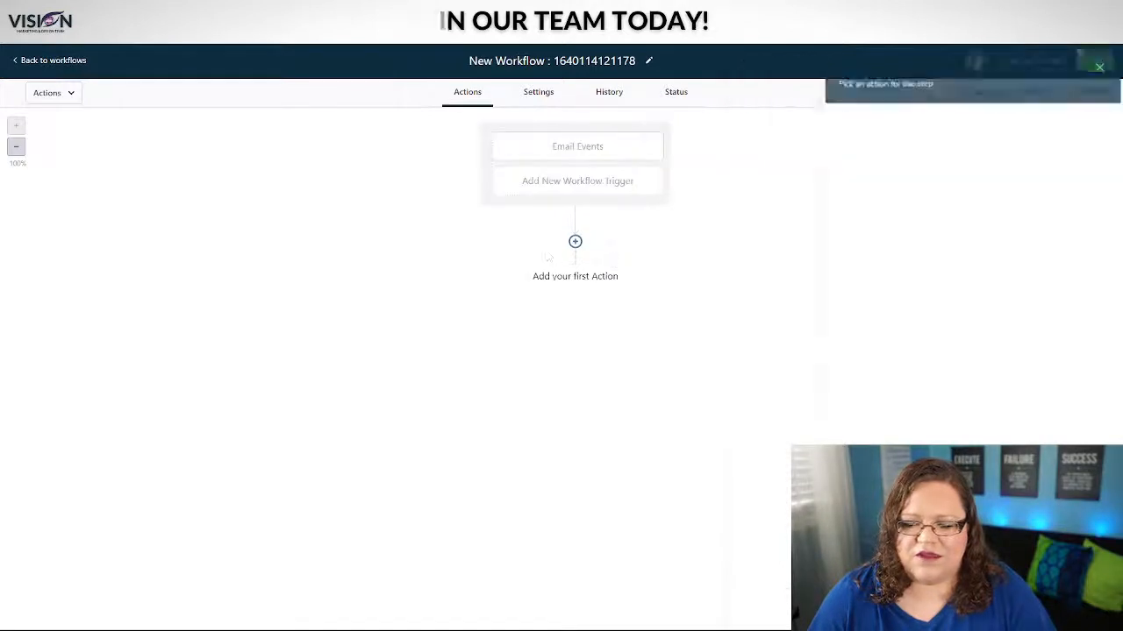
Browse the available actions, open a Send Email action draft, and close it unsaved.
{"action": "left_click", "coordinate": [575, 244]}
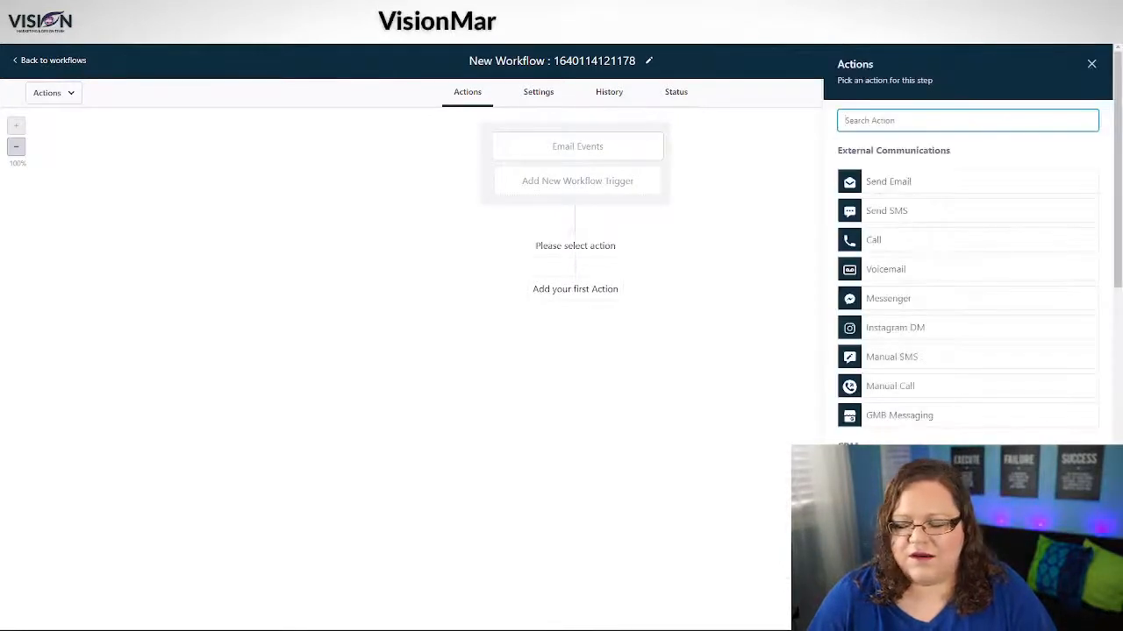
{"action": "scroll", "coordinate": [967, 281], "scroll_direction": "down", "scroll_amount": 7}
{"action": "scroll", "coordinate": [967, 281], "scroll_direction": "up", "scroll_amount": 7}
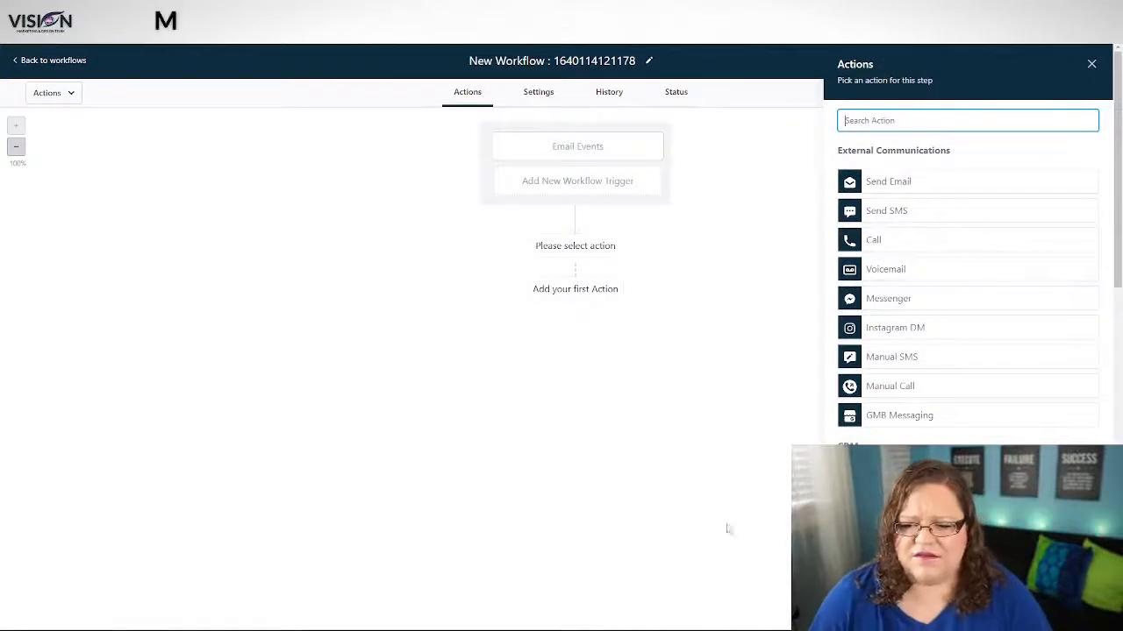
{"action": "left_click", "coordinate": [911, 181]}
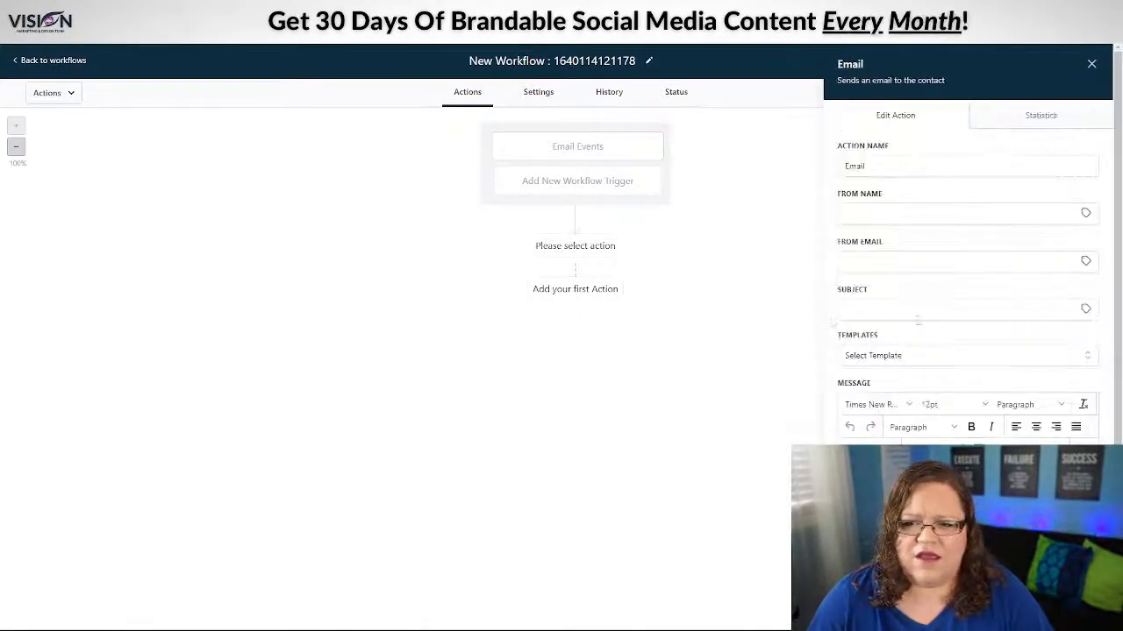
{"action": "left_click", "coordinate": [1091, 64]}
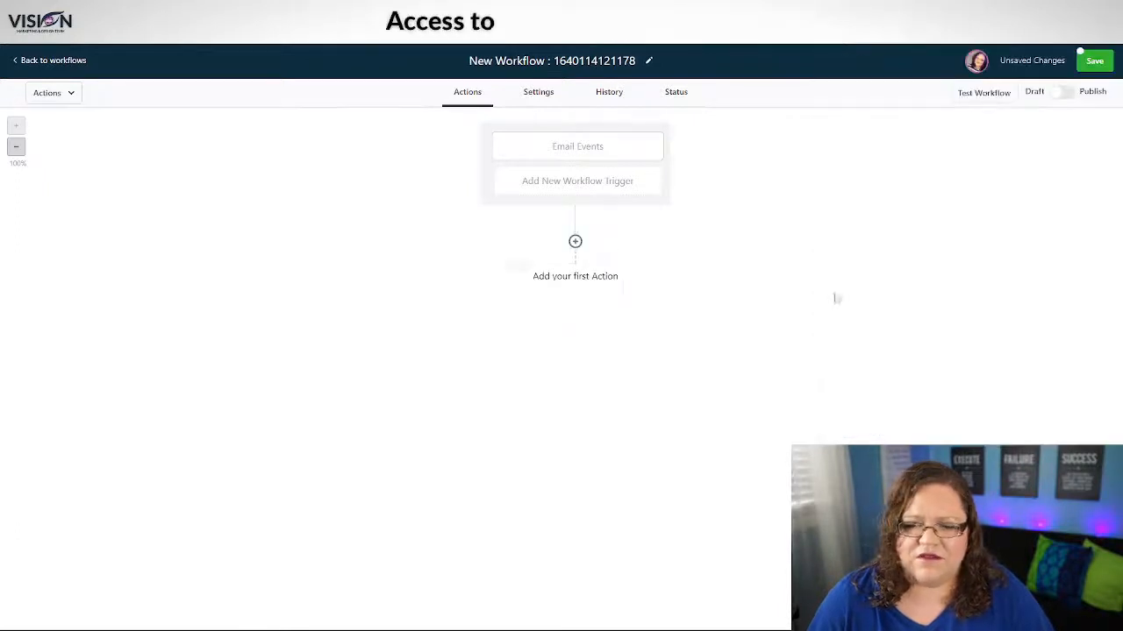